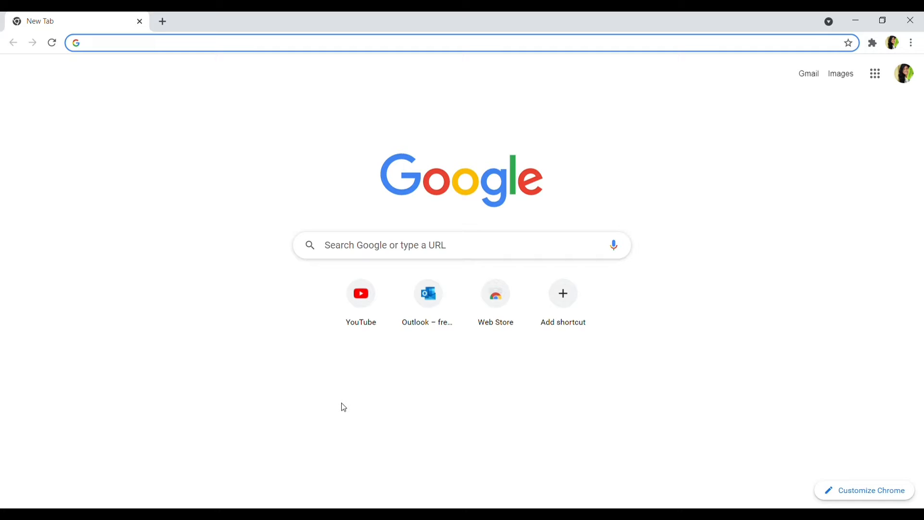
Search Google for easyeda and open the EasyEDA online PCB design website
{"action": "left_click", "coordinate": [459, 257]}
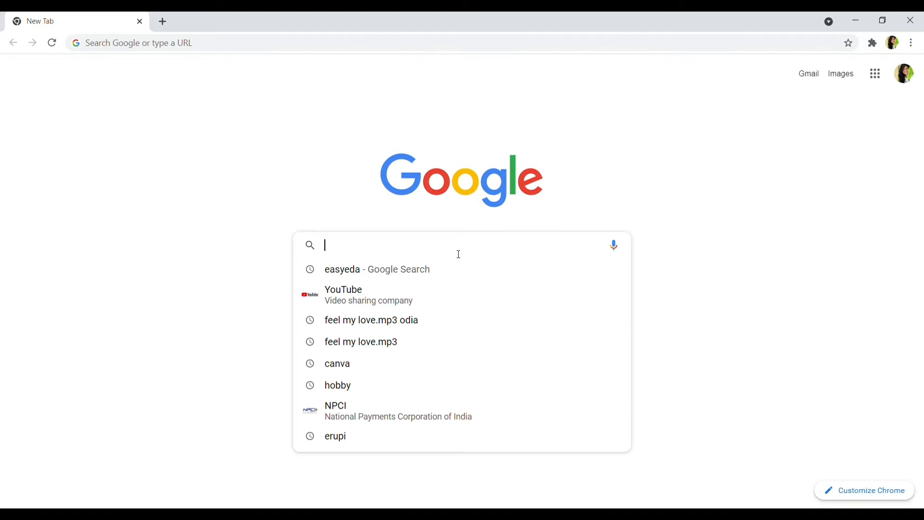
{"action": "type", "text": "easy"}
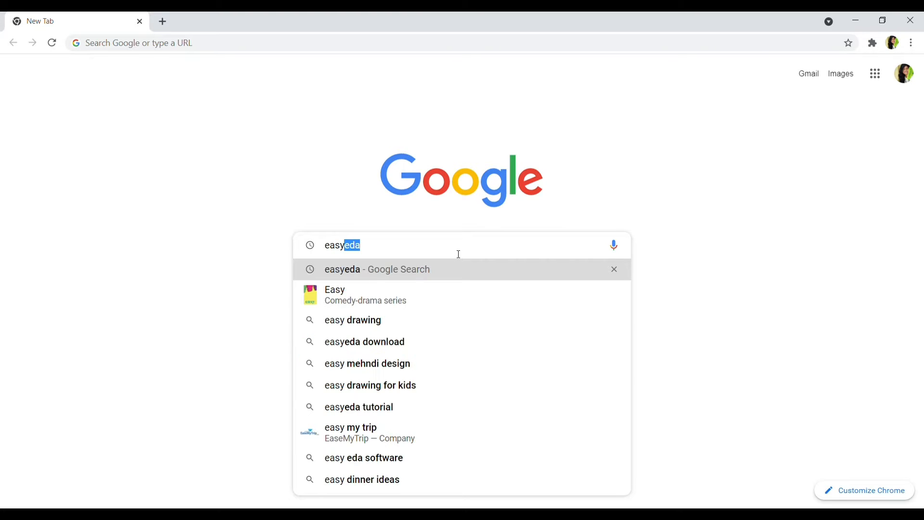
{"action": "type", "text": "eda"}
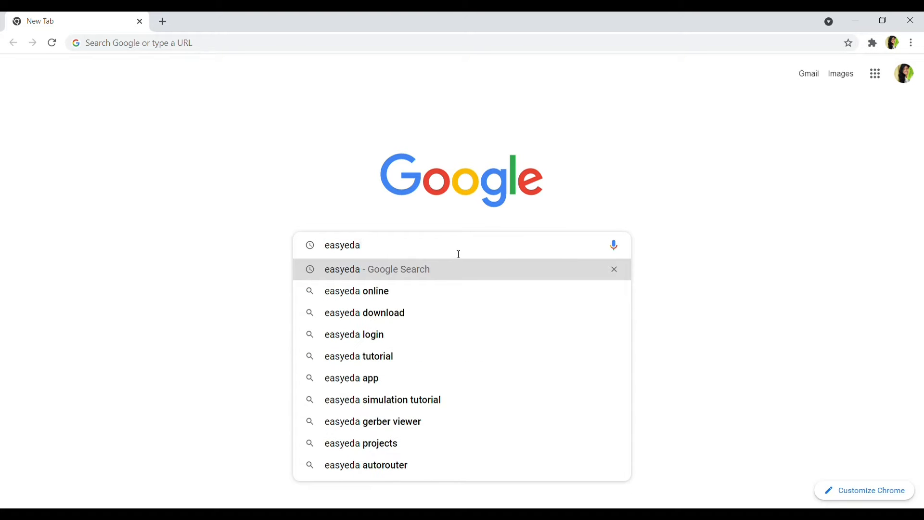
{"action": "left_click", "coordinate": [330, 277]}
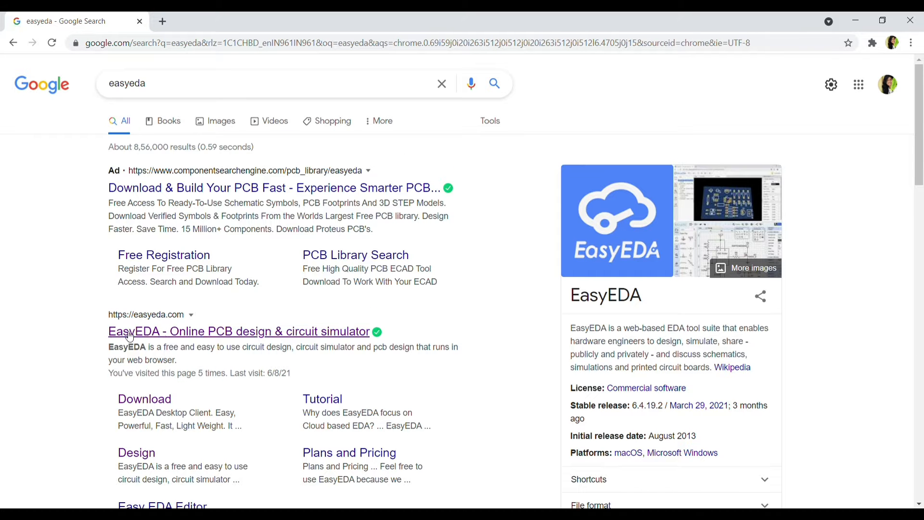
{"action": "left_click", "coordinate": [177, 333]}
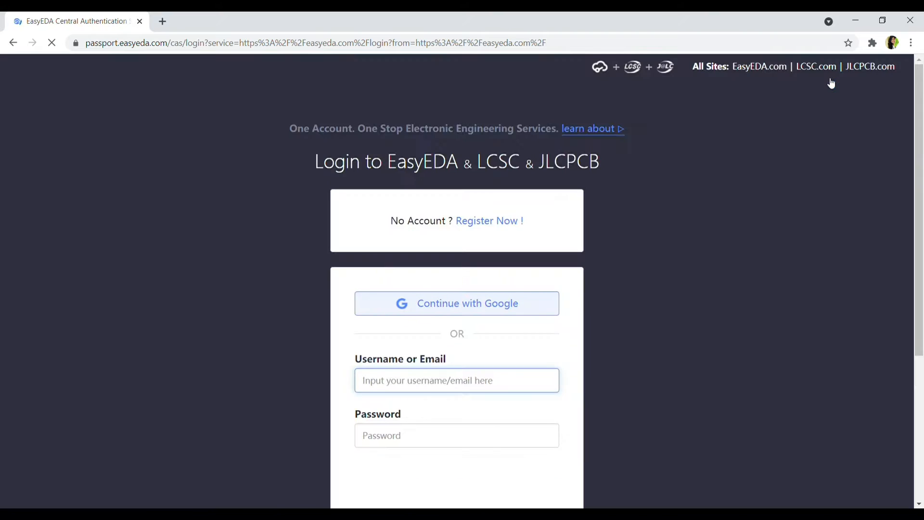
Sign in to EasyEDA with an existing Google account and launch EasyEDA Designer
{"action": "left_click", "coordinate": [466, 313]}
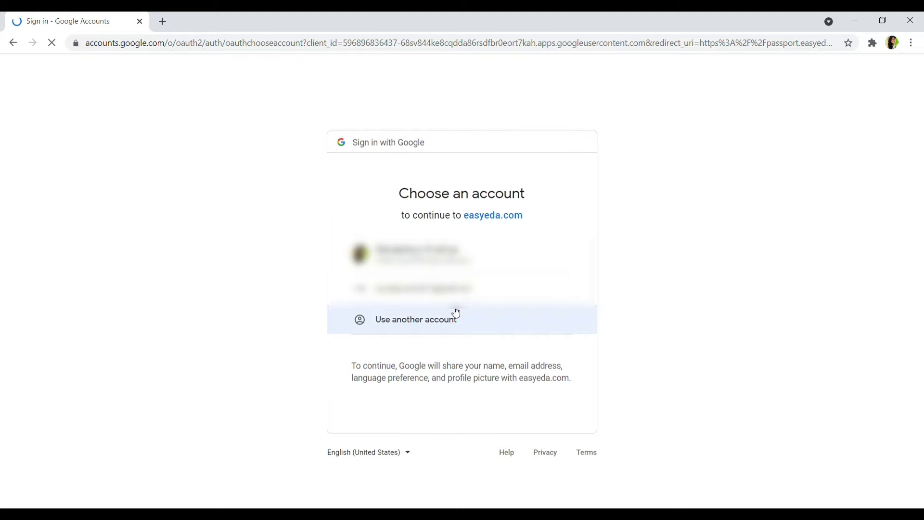
{"action": "left_click", "coordinate": [428, 297]}
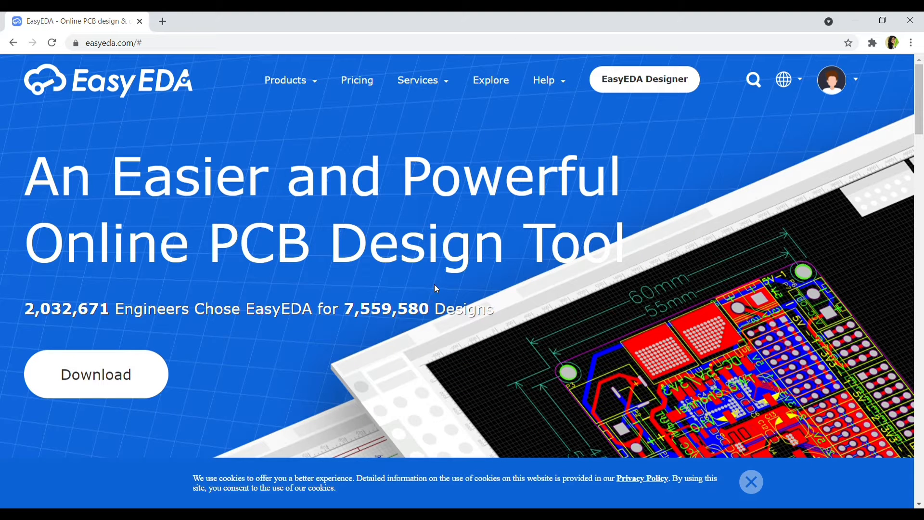
{"action": "left_click", "coordinate": [662, 83]}
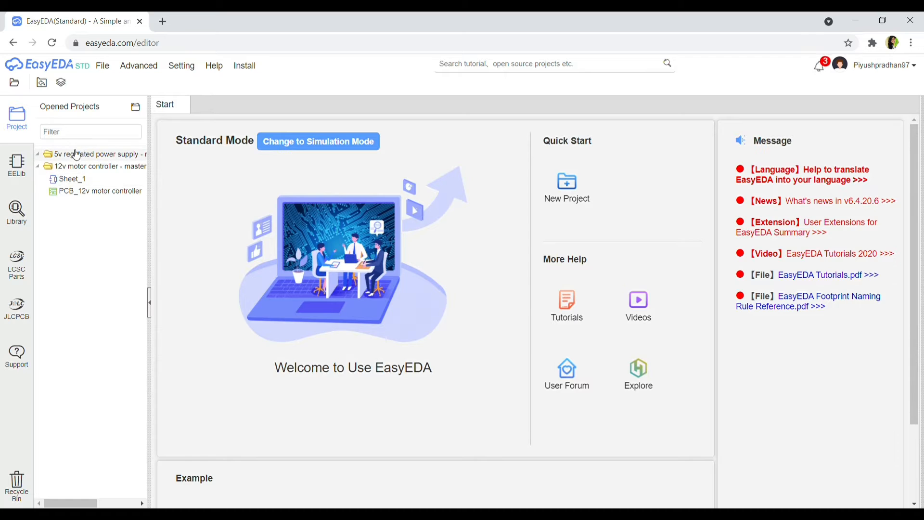
Create a new project titled "5v power supply"
{"action": "left_click", "coordinate": [103, 65]}
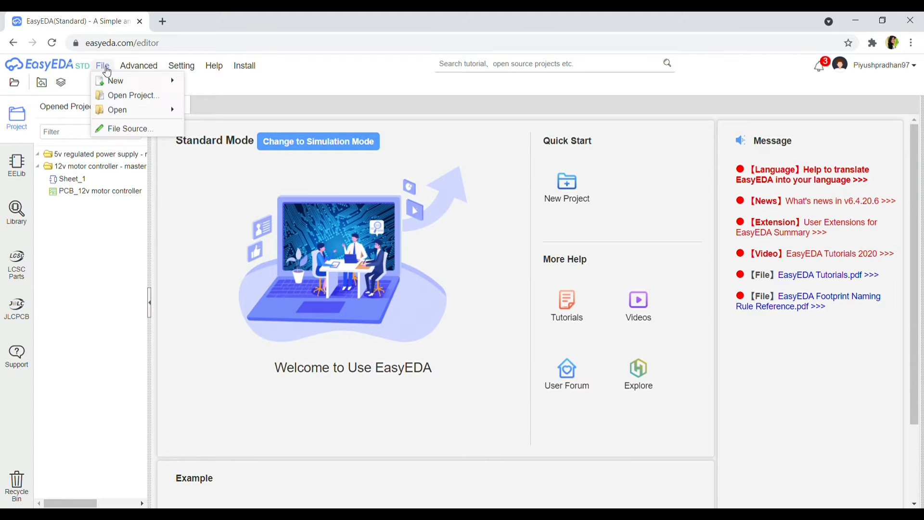
{"action": "mouse_move", "coordinate": [111, 83]}
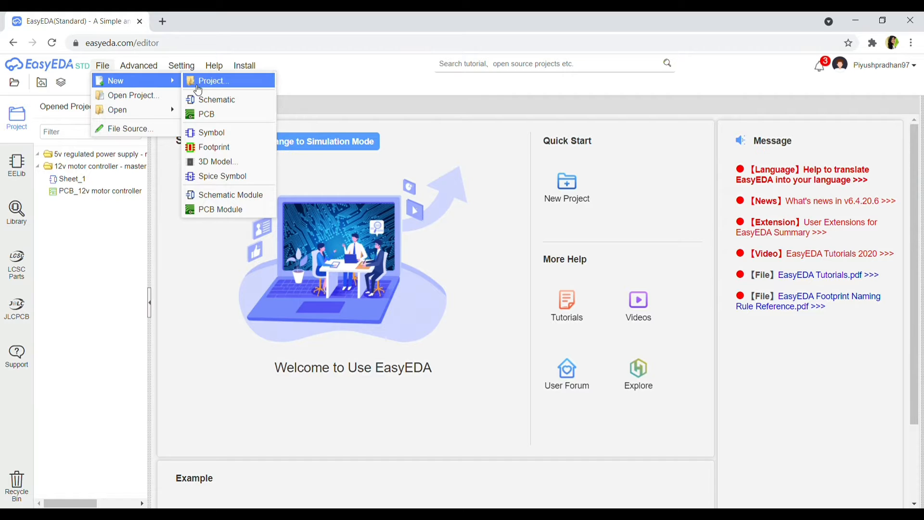
{"action": "left_click", "coordinate": [227, 82]}
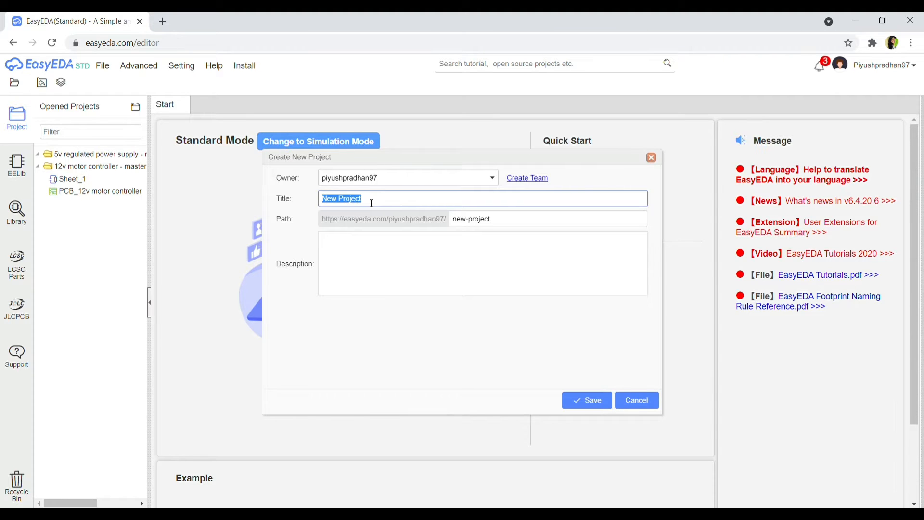
{"action": "type", "text": "5v power supply"}
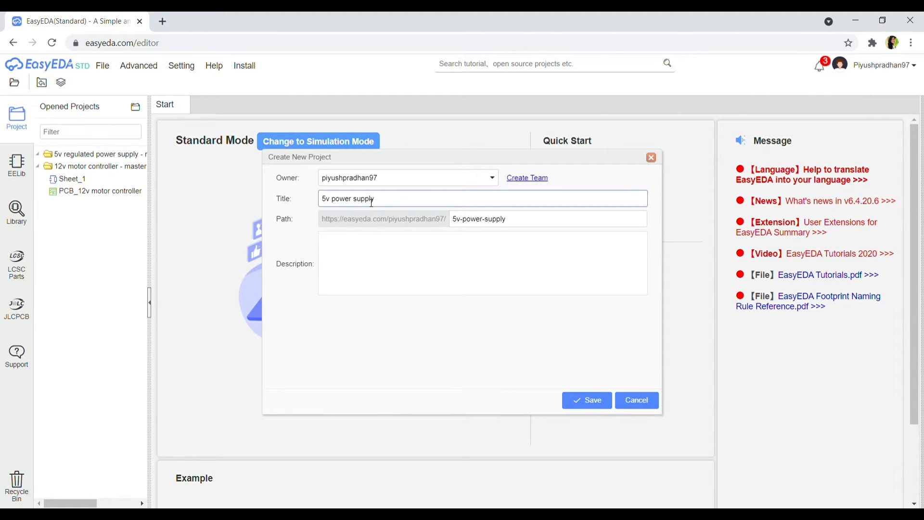
{"action": "left_click", "coordinate": [585, 400]}
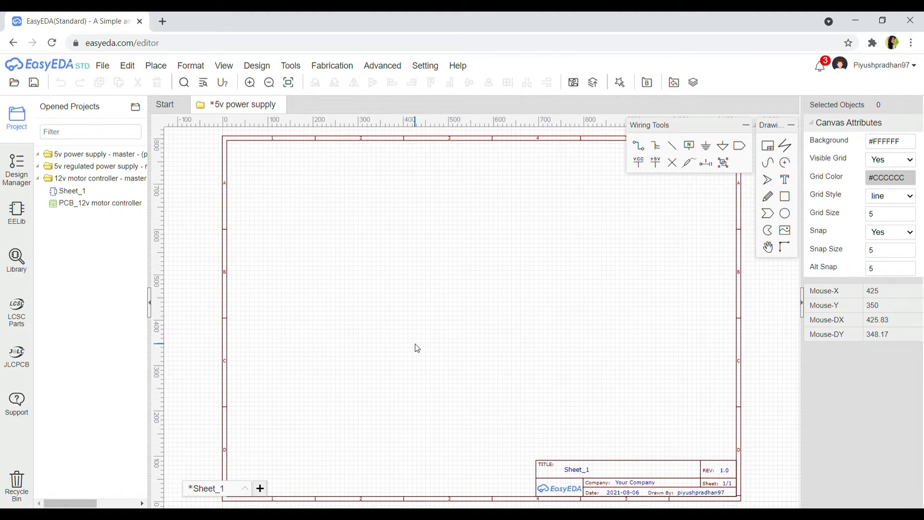
Place a DC005-T20 power jack from the EELib power supply parts near the schematic sheet's left side
{"action": "left_click", "coordinate": [21, 219]}
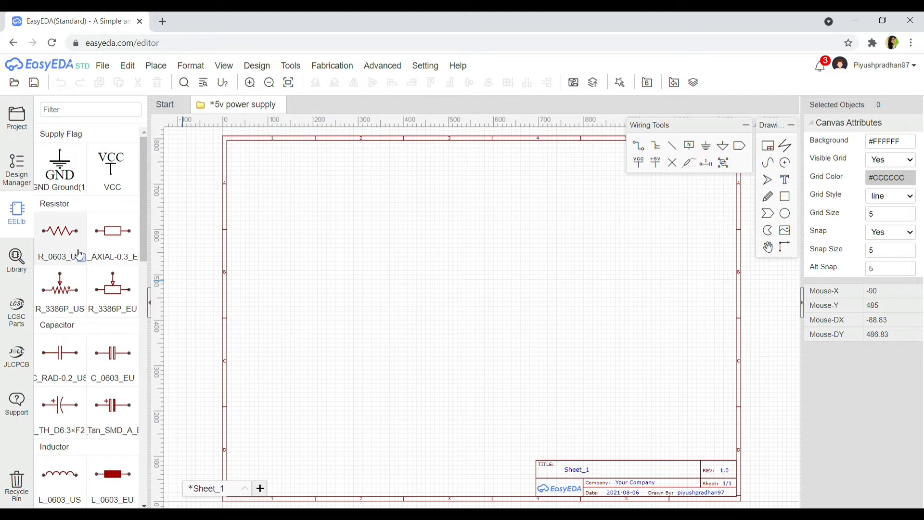
{"action": "scroll", "coordinate": [83, 260], "scroll_direction": "down", "scroll_amount": 1}
{"action": "scroll", "coordinate": [83, 260], "scroll_direction": "down", "scroll_amount": 6}
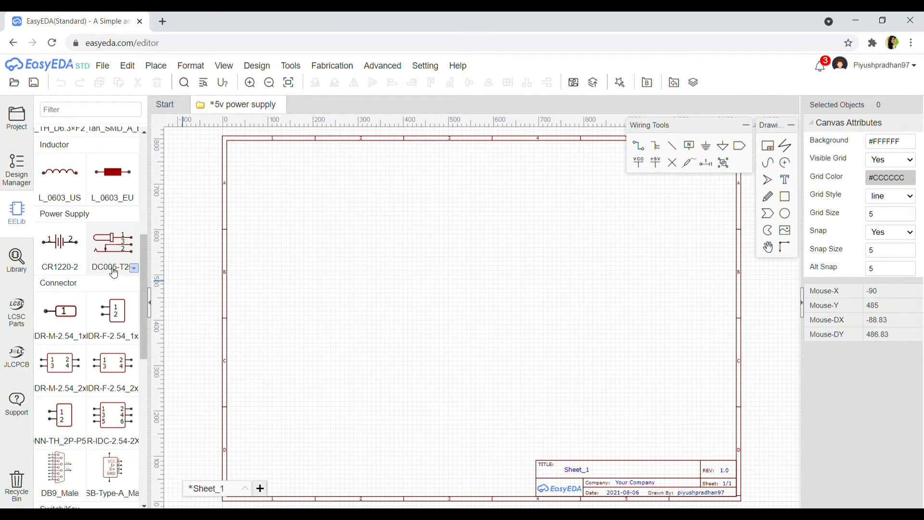
{"action": "left_click", "coordinate": [135, 270]}
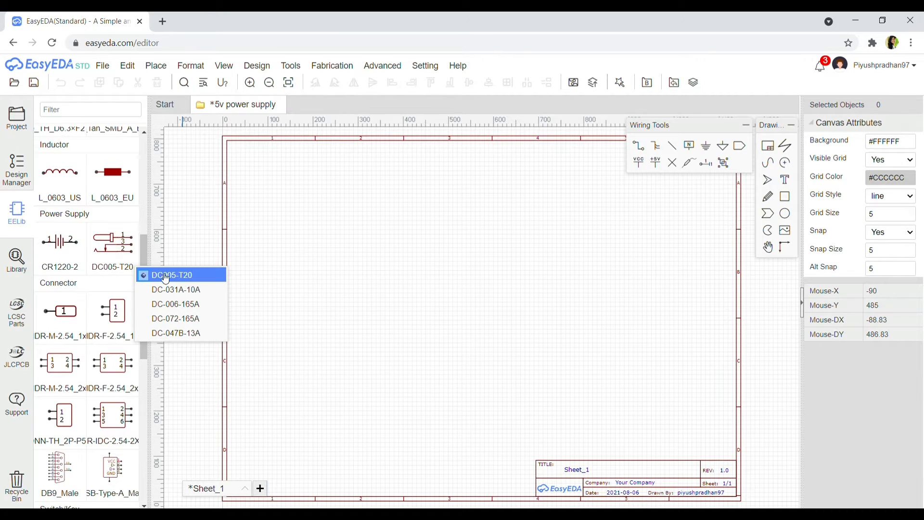
{"action": "left_click", "coordinate": [119, 244]}
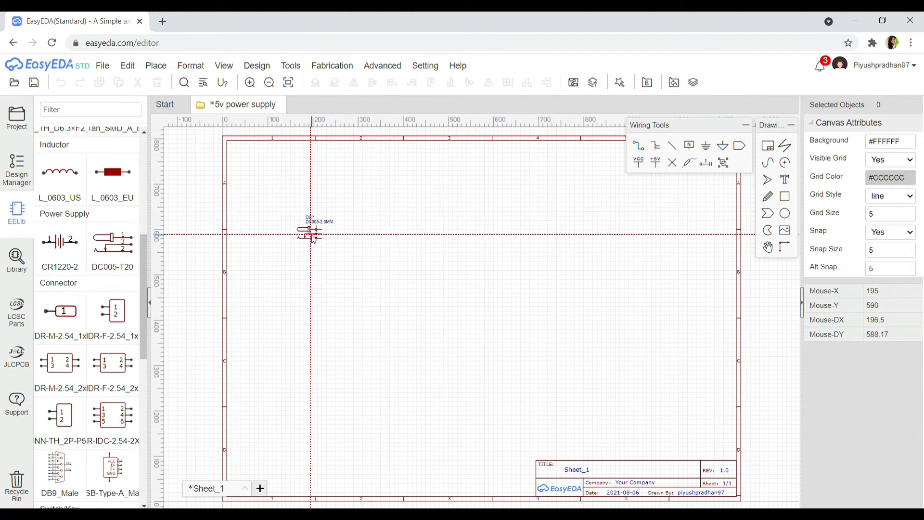
{"action": "left_click", "coordinate": [290, 295]}
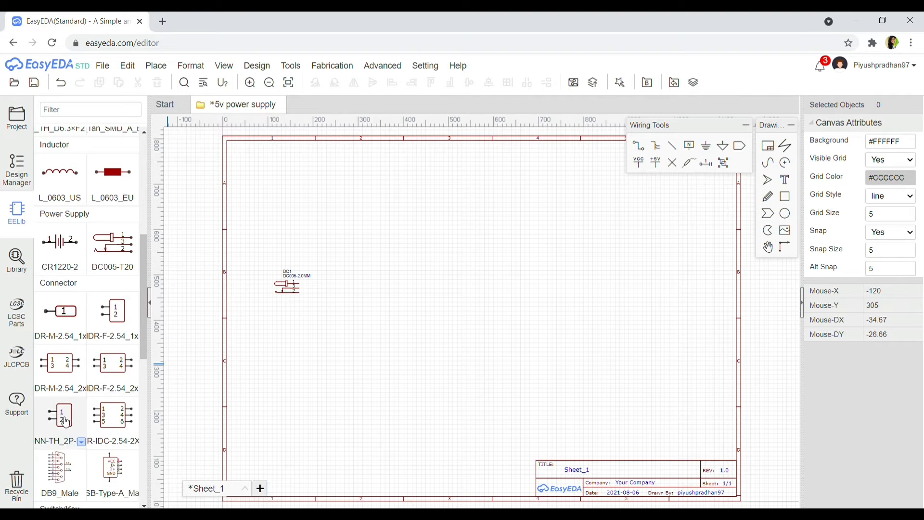
Place a two-pin CONN-TH_2P-P5.00 connector on the sheet's right side, level with the DC jack
{"action": "scroll", "coordinate": [66, 423], "scroll_direction": "down", "scroll_amount": 1}
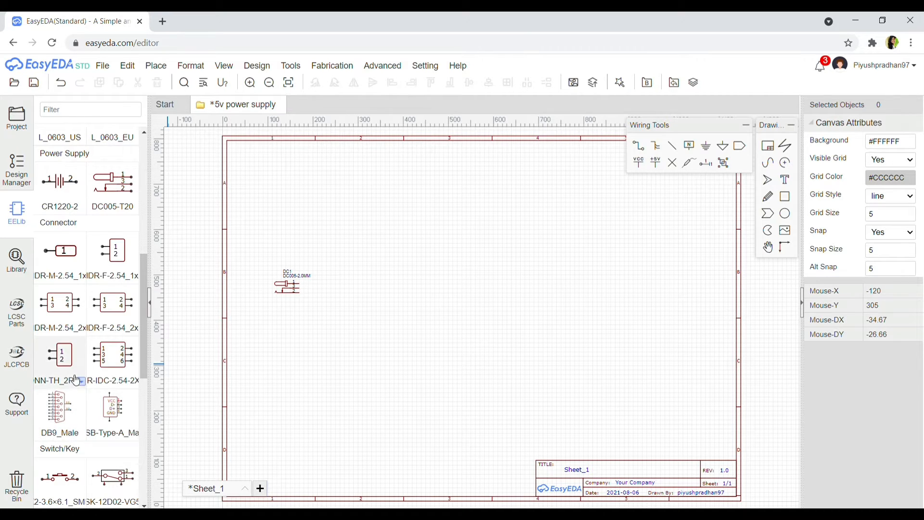
{"action": "left_click", "coordinate": [71, 365]}
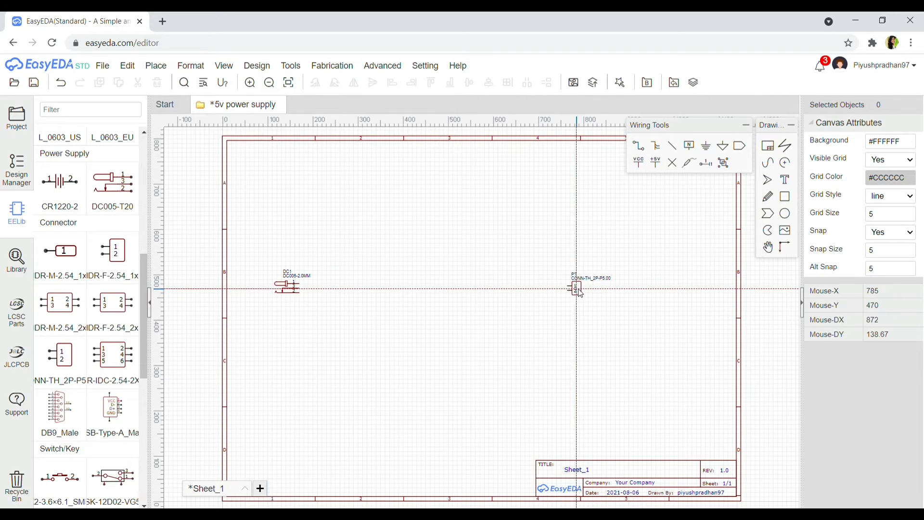
{"action": "left_click", "coordinate": [583, 294]}
{"action": "key", "text": "Escape"}
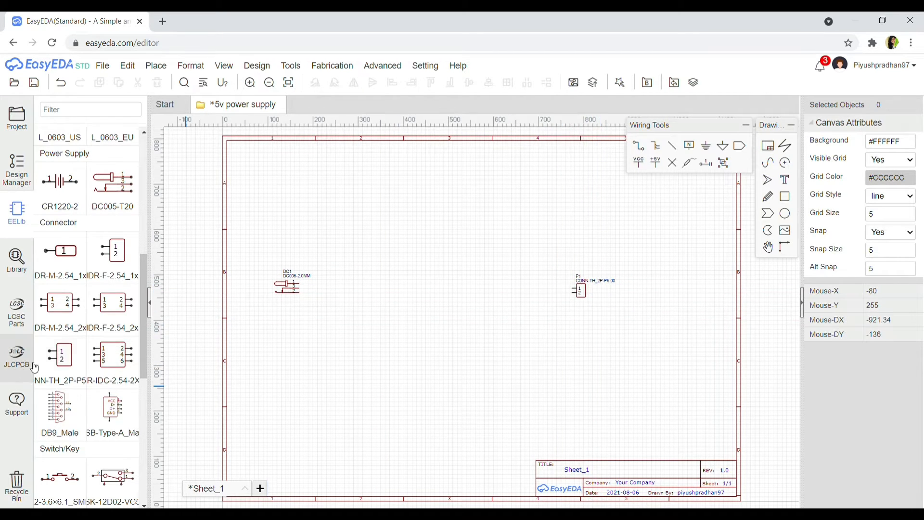
Place a green 3 mm through-hole LED, rotated to point downward, to the right of the DC jack
{"action": "scroll", "coordinate": [93, 385], "scroll_direction": "down", "scroll_amount": 3}
{"action": "scroll", "coordinate": [93, 382], "scroll_direction": "up", "scroll_amount": 5}
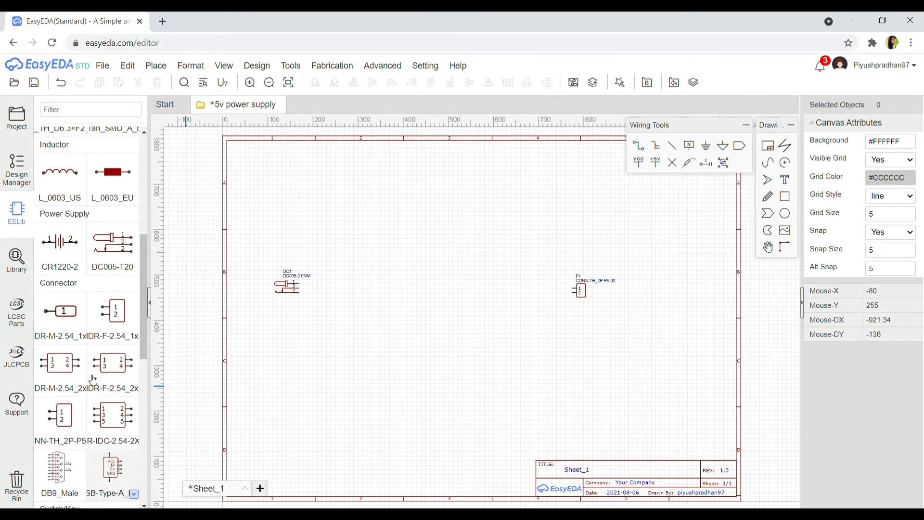
{"action": "scroll", "coordinate": [91, 374], "scroll_direction": "down", "scroll_amount": 5}
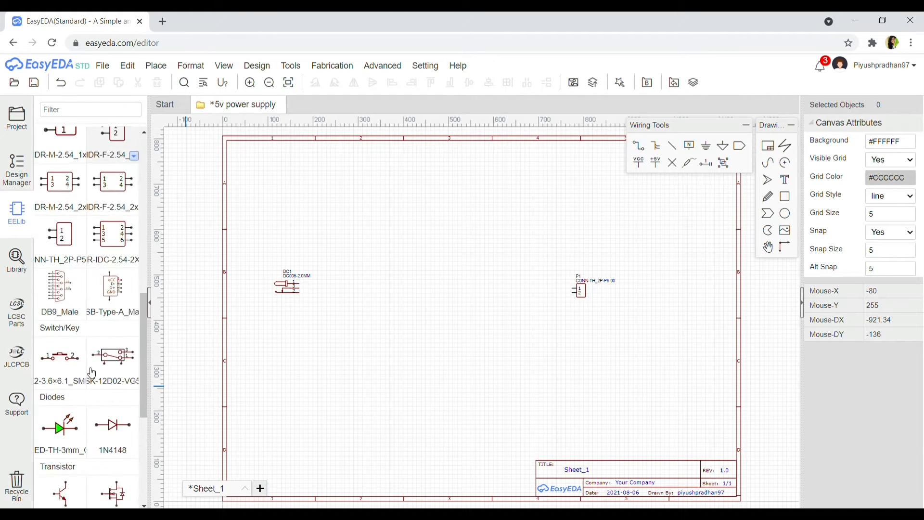
{"action": "left_click", "coordinate": [59, 429]}
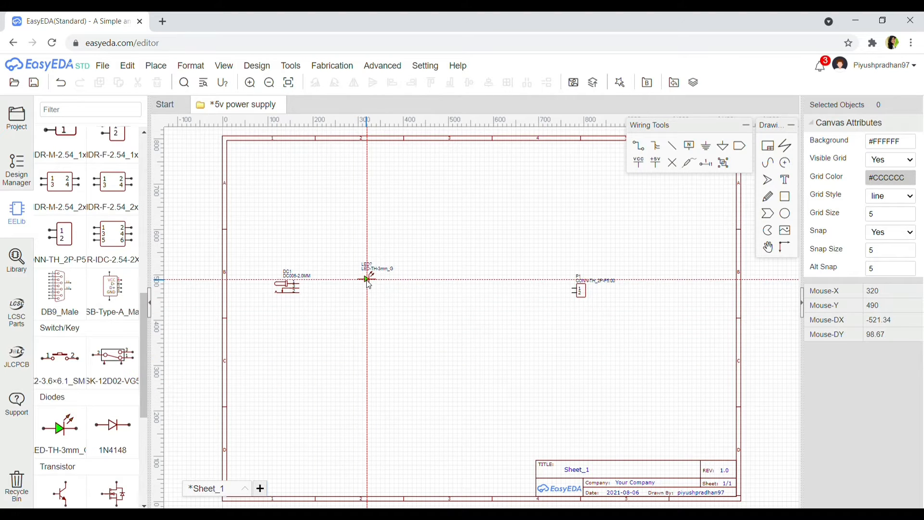
{"action": "key", "text": "space"}
{"action": "key", "text": "space"}
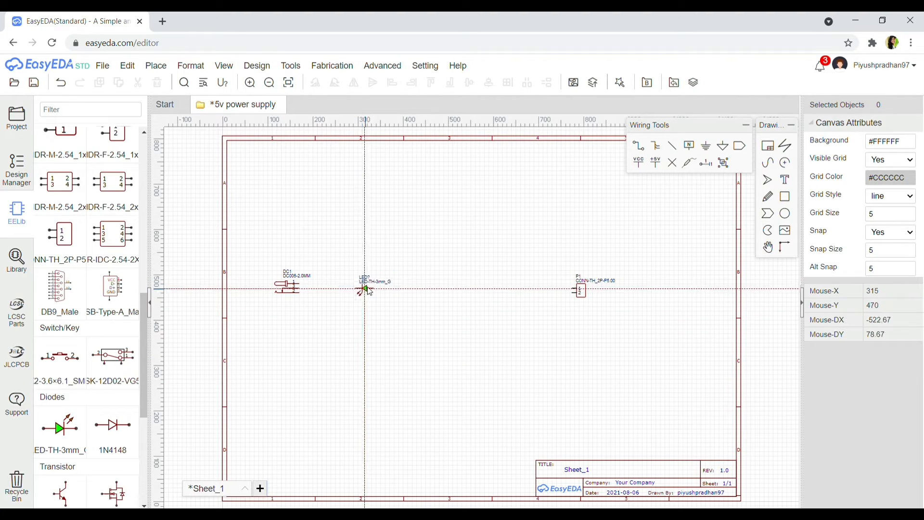
{"action": "left_click", "coordinate": [372, 285]}
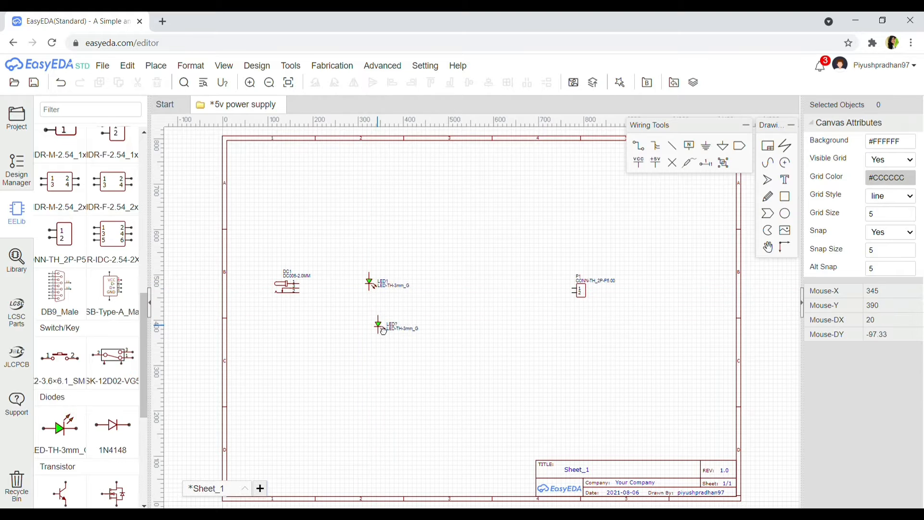
Place a vertical R_AXIAL-0.3_EU resistor directly below the LED
{"action": "scroll", "coordinate": [96, 299], "scroll_direction": "up", "scroll_amount": 5}
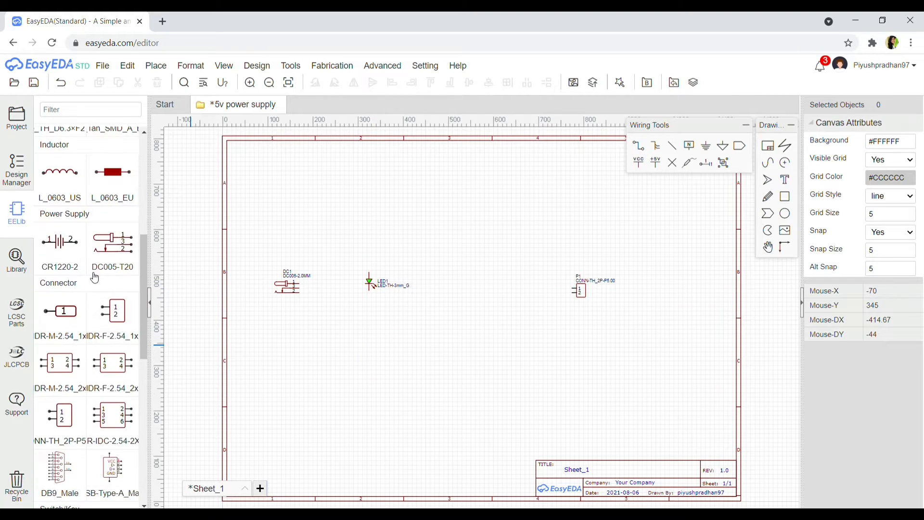
{"action": "scroll", "coordinate": [79, 337], "scroll_direction": "up", "scroll_amount": 3}
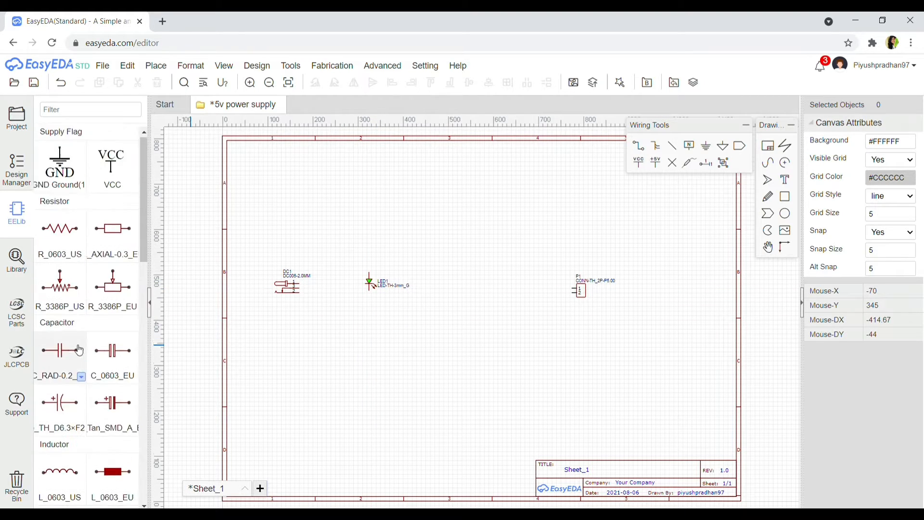
{"action": "left_click", "coordinate": [135, 260]}
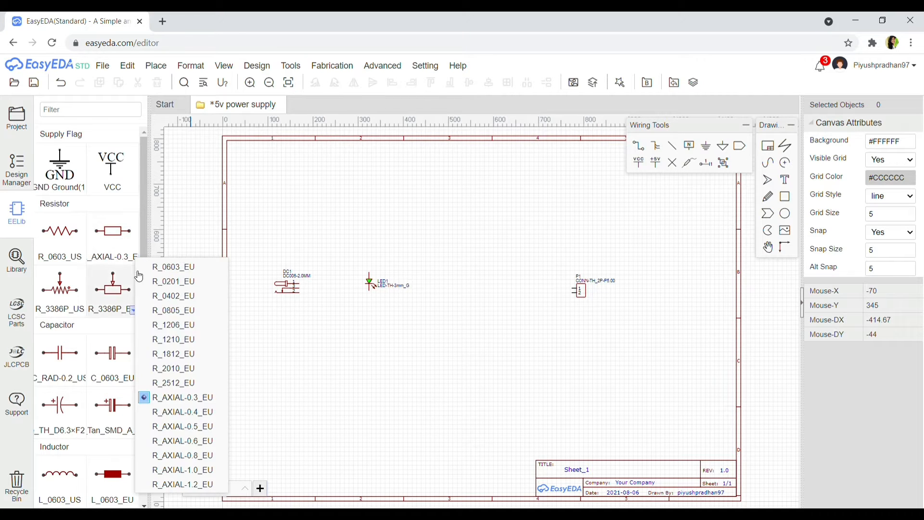
{"action": "left_click", "coordinate": [191, 402]}
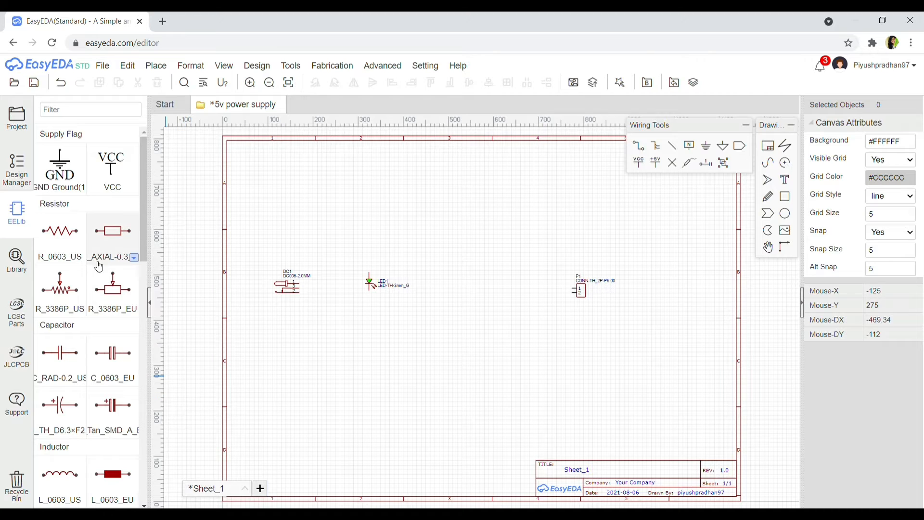
{"action": "left_click", "coordinate": [120, 240]}
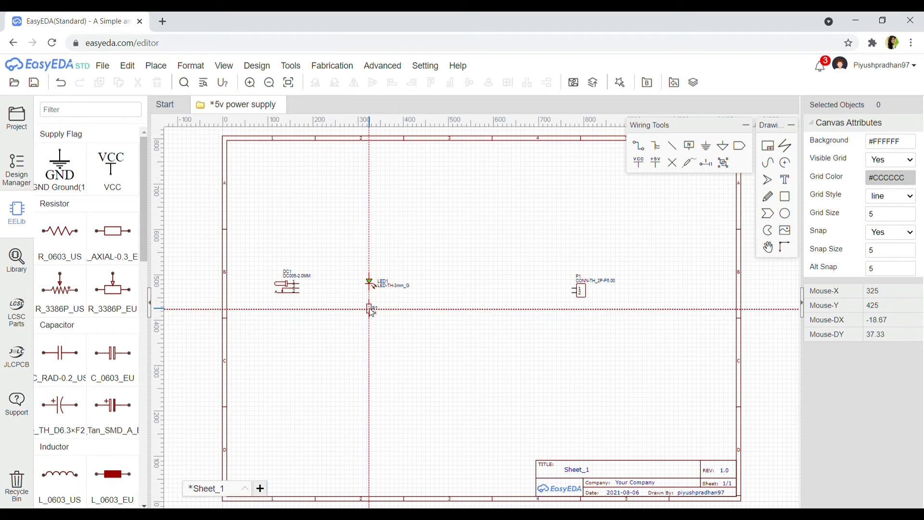
{"action": "left_click", "coordinate": [373, 311]}
{"action": "key", "text": "Escape"}
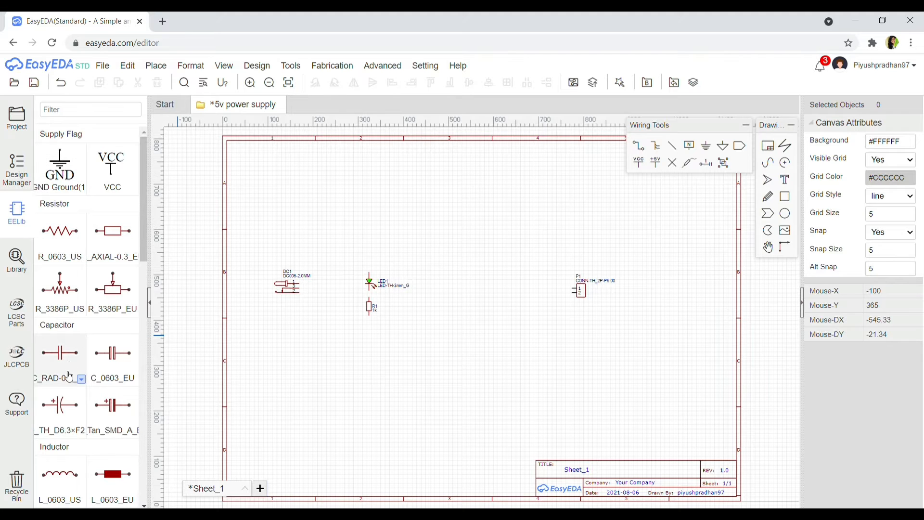
Place a vertical C_Ele_TH_D6.3×F2.5_US electrolytic capacitor between the DC jack and the LED
{"action": "left_click", "coordinate": [82, 432]}
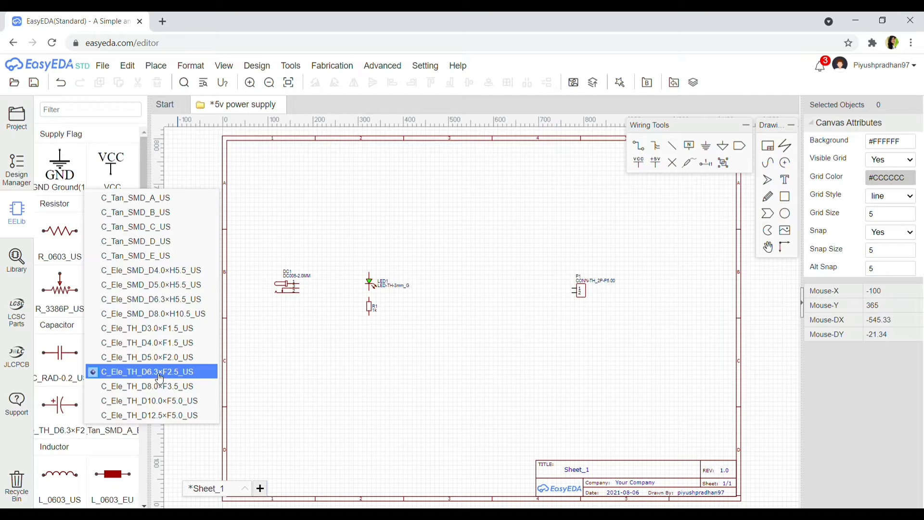
{"action": "left_click", "coordinate": [122, 377]}
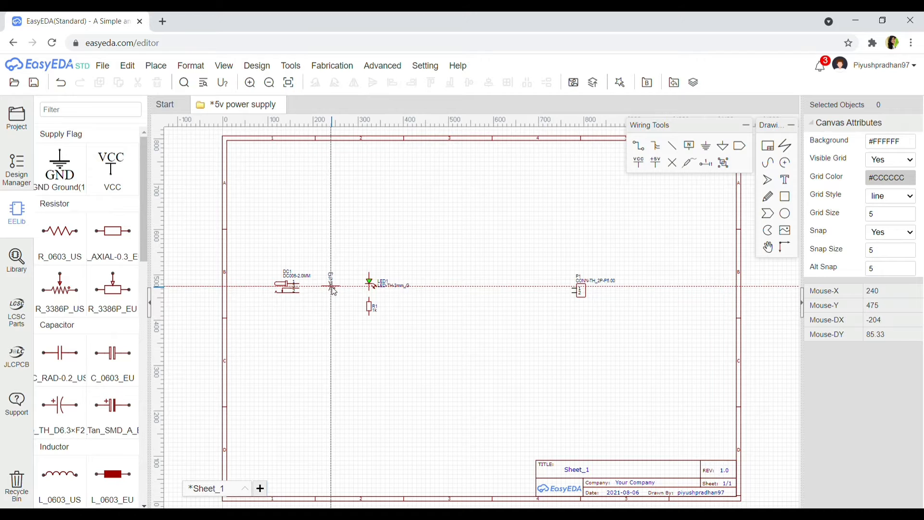
{"action": "left_click", "coordinate": [337, 288]}
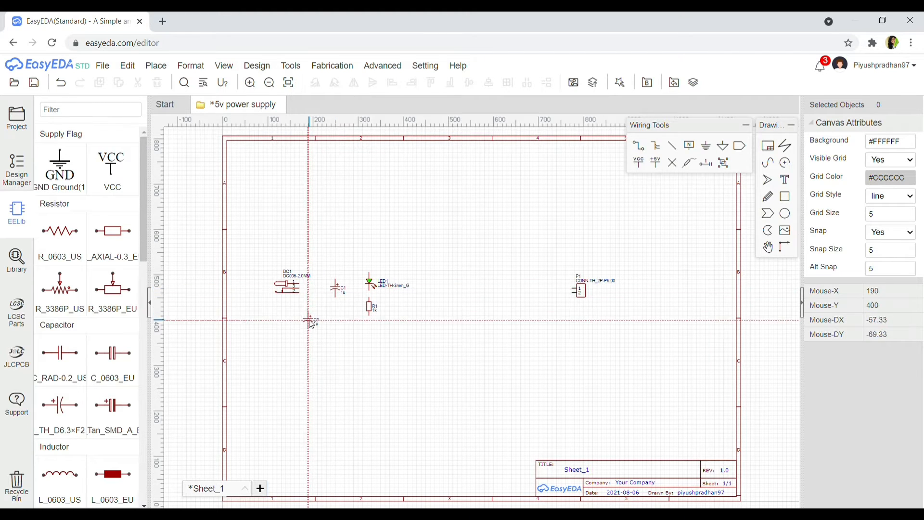
Place a vertical C_RAD-0.2_US capacitor between the LED and the two-pin connector, nearer the connector
{"action": "key", "text": "Escape"}
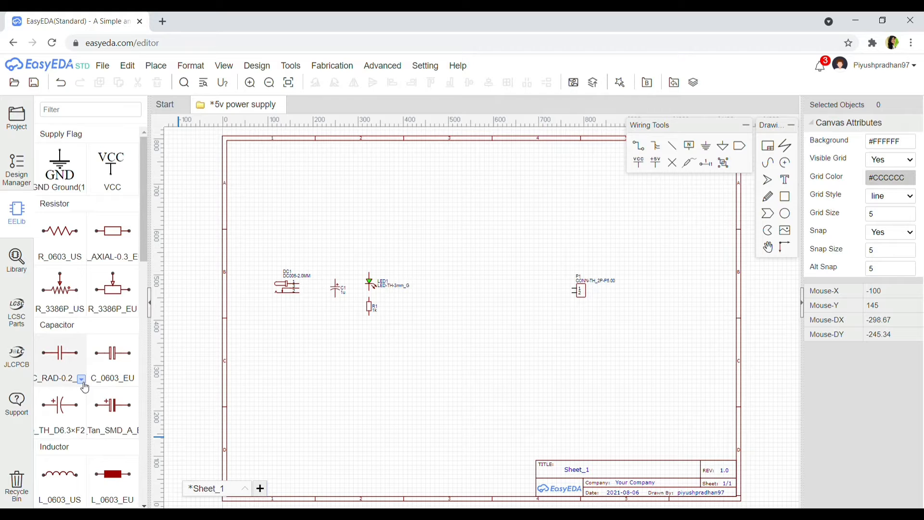
{"action": "left_click", "coordinate": [83, 381]}
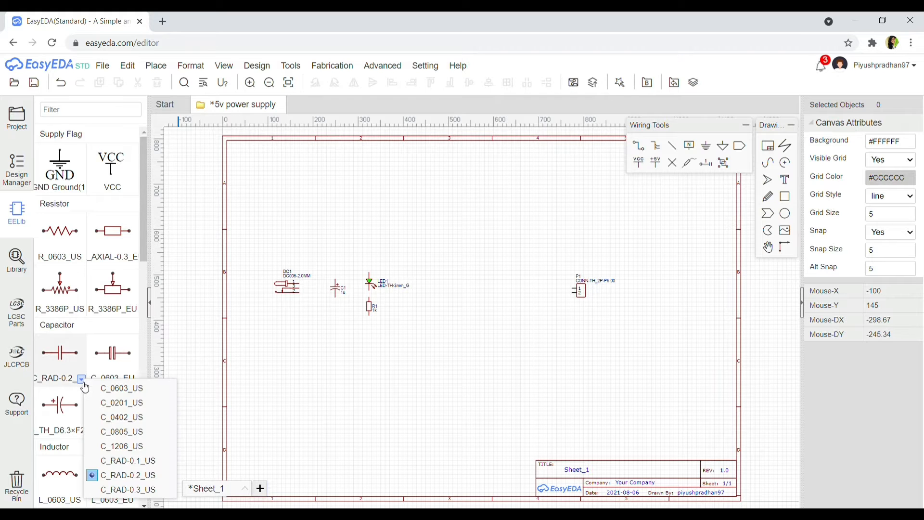
{"action": "left_click", "coordinate": [130, 475]}
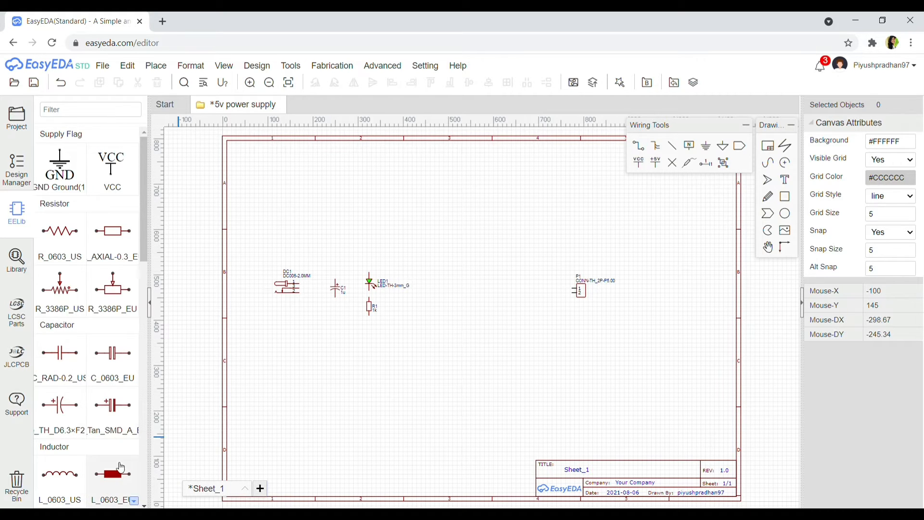
{"action": "left_click", "coordinate": [57, 368]}
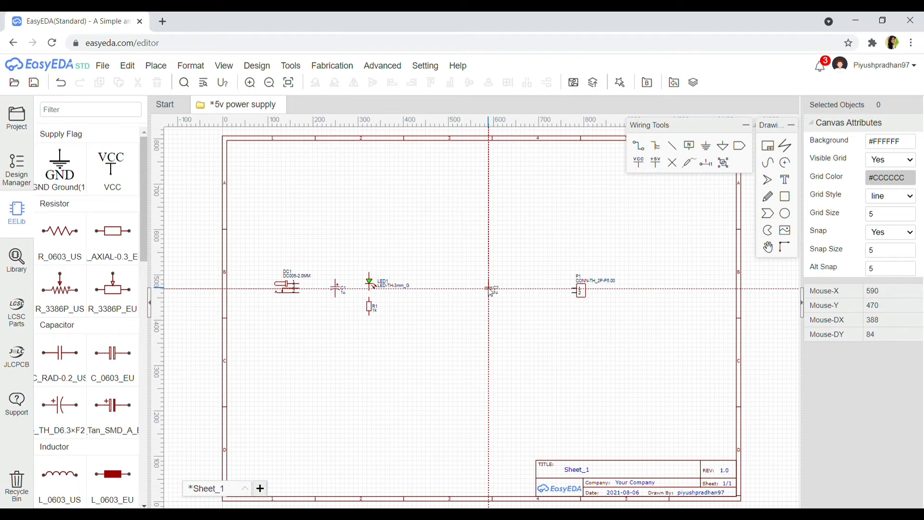
{"action": "left_click", "coordinate": [507, 291]}
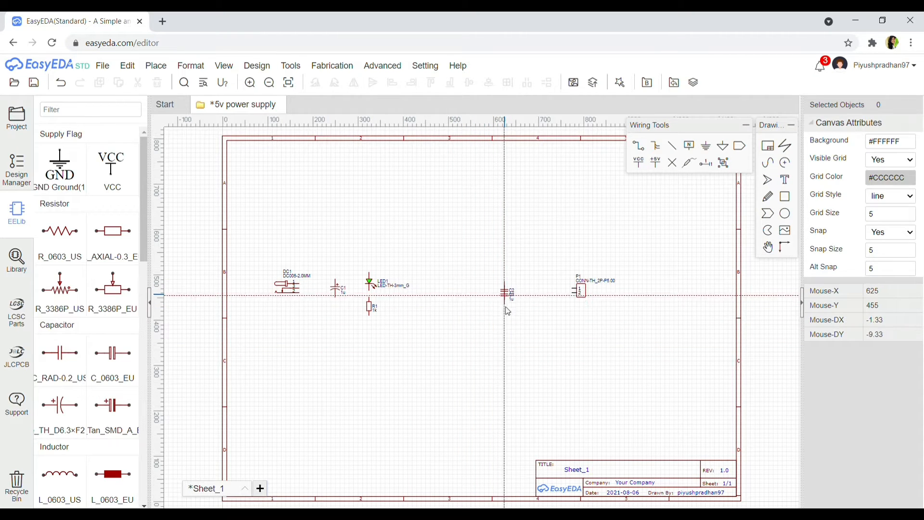
{"action": "key", "text": "Escape"}
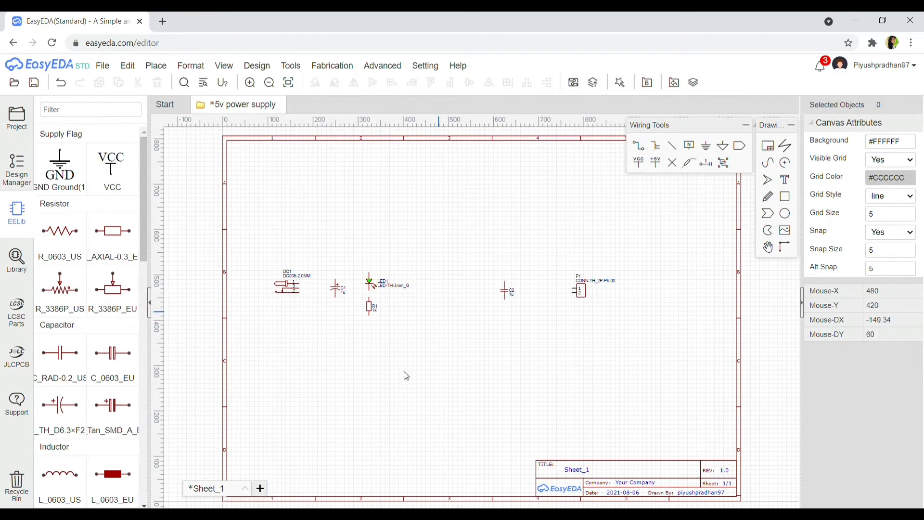
Place a single 7805(TO-220) voltage regulator between the LED and the C_RAD-0.2_US capacitor
{"action": "scroll", "coordinate": [94, 332], "scroll_direction": "down", "scroll_amount": 4}
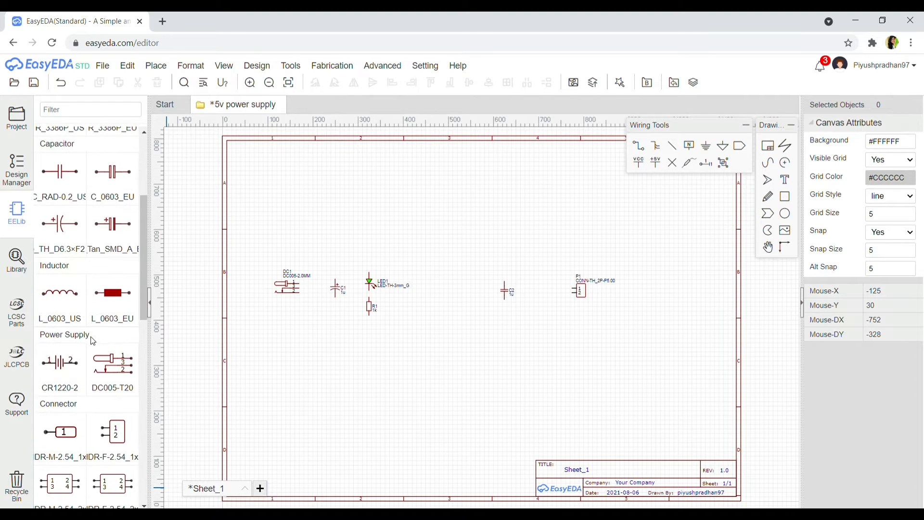
{"action": "scroll", "coordinate": [93, 342], "scroll_direction": "down", "scroll_amount": 8}
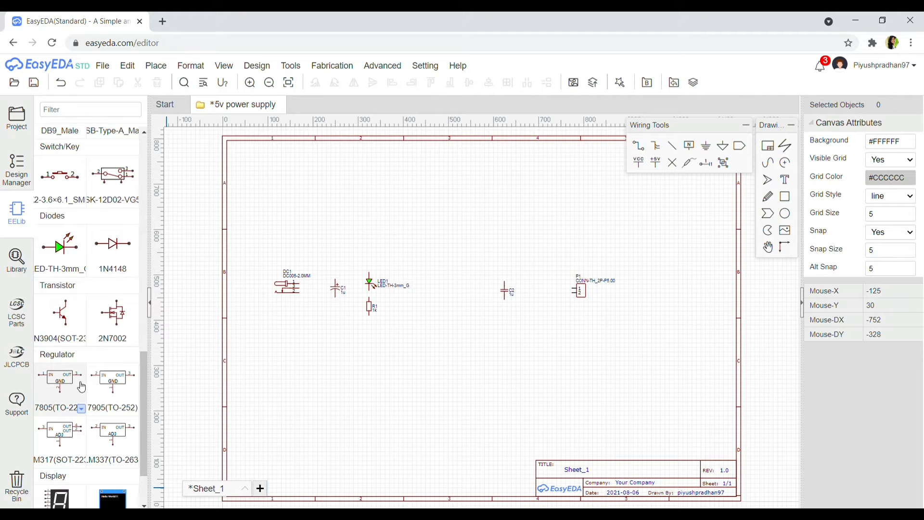
{"action": "left_click", "coordinate": [83, 410]}
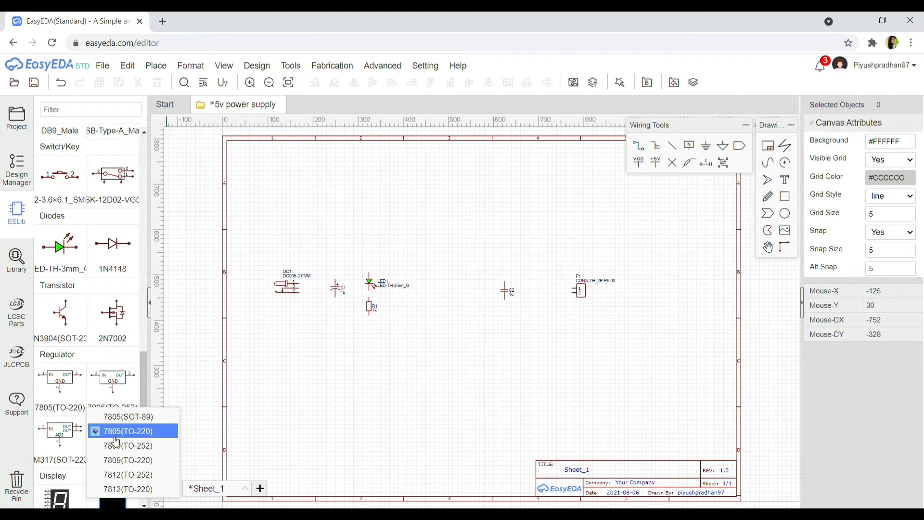
{"action": "left_click", "coordinate": [147, 435]}
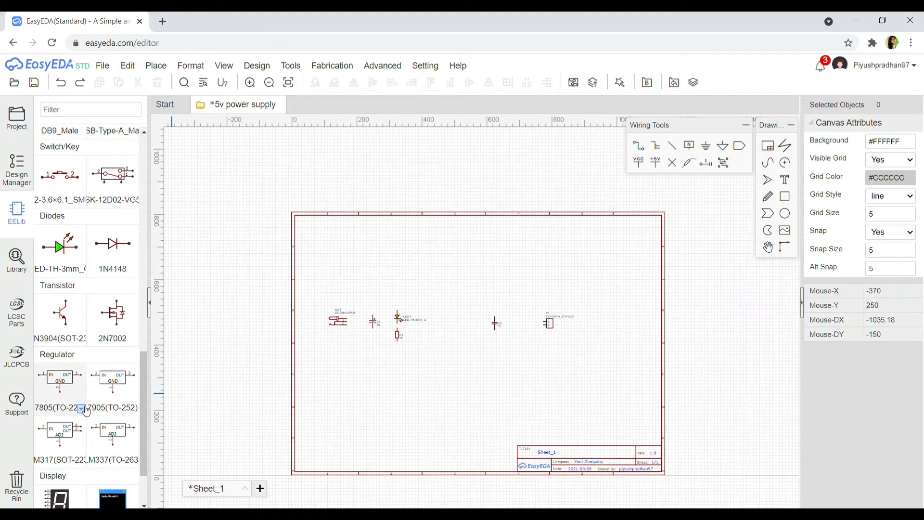
{"action": "left_click", "coordinate": [65, 388]}
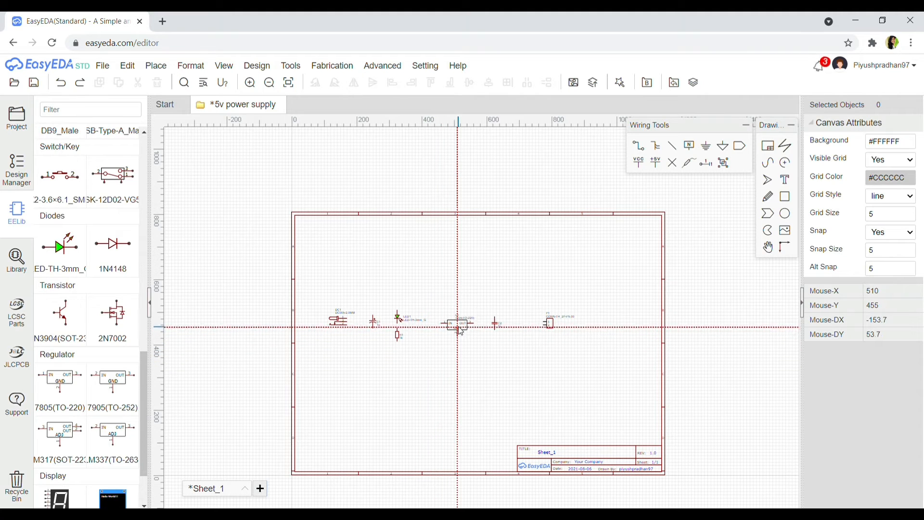
{"action": "left_click", "coordinate": [457, 330]}
{"action": "scroll", "coordinate": [454, 347], "scroll_direction": "up", "scroll_amount": 3}
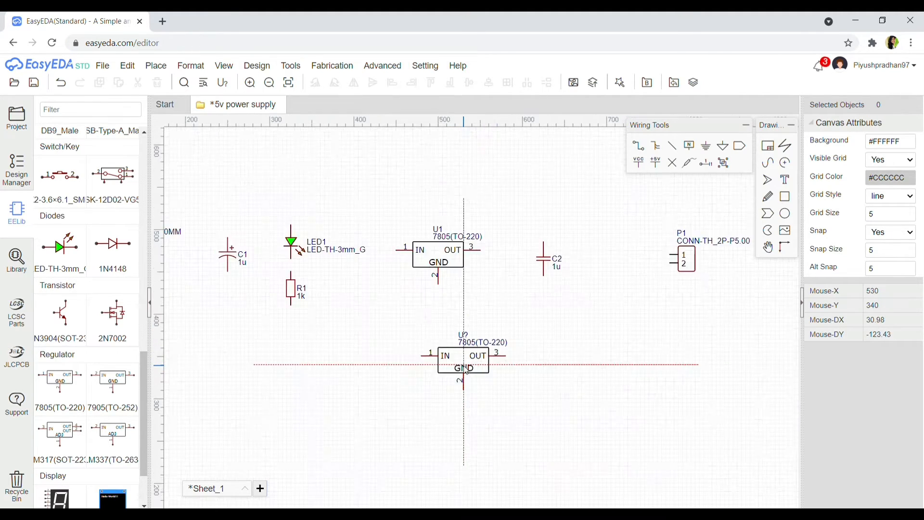
{"action": "key", "text": "Escape"}
{"action": "scroll", "coordinate": [462, 368], "scroll_direction": "down", "scroll_amount": 2}
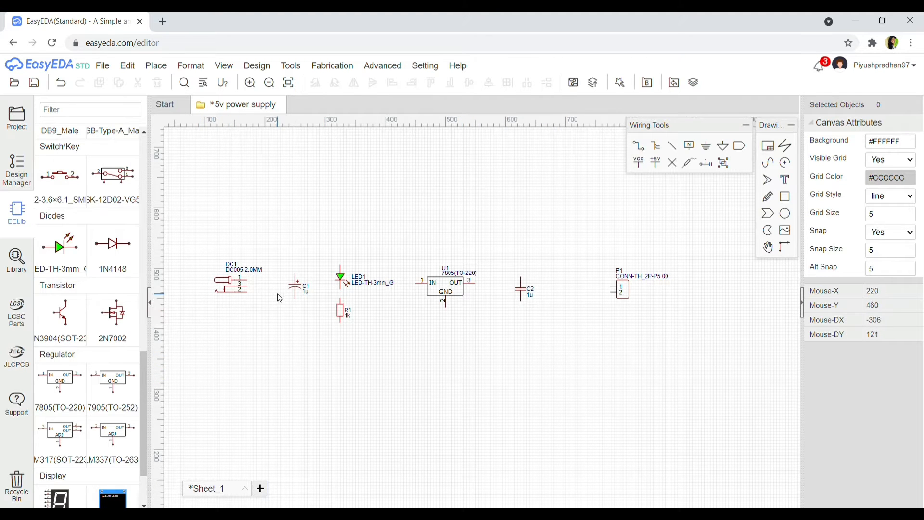
Examine the assigned footprints of the DC jack, capacitor C1, resistor R1 and capacitor C2 in the Footprint Manager
{"action": "left_click", "coordinate": [240, 296]}
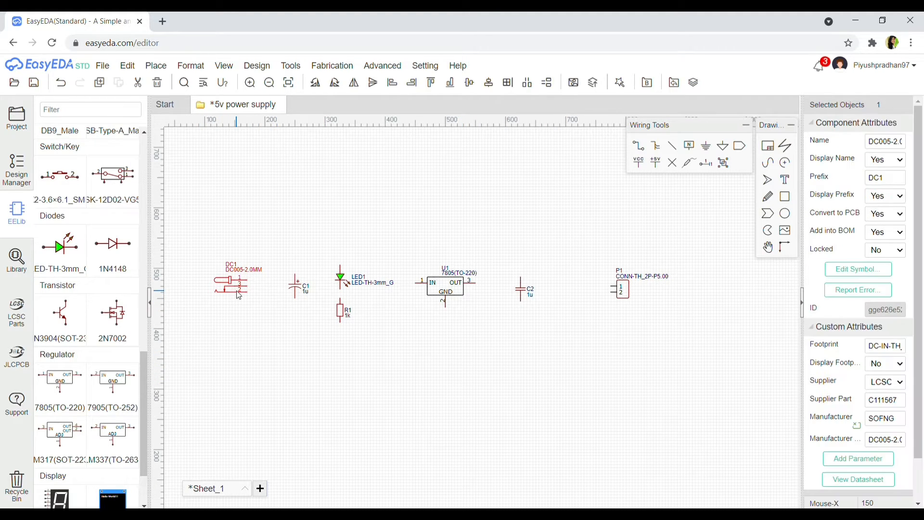
{"action": "left_click", "coordinate": [883, 349]}
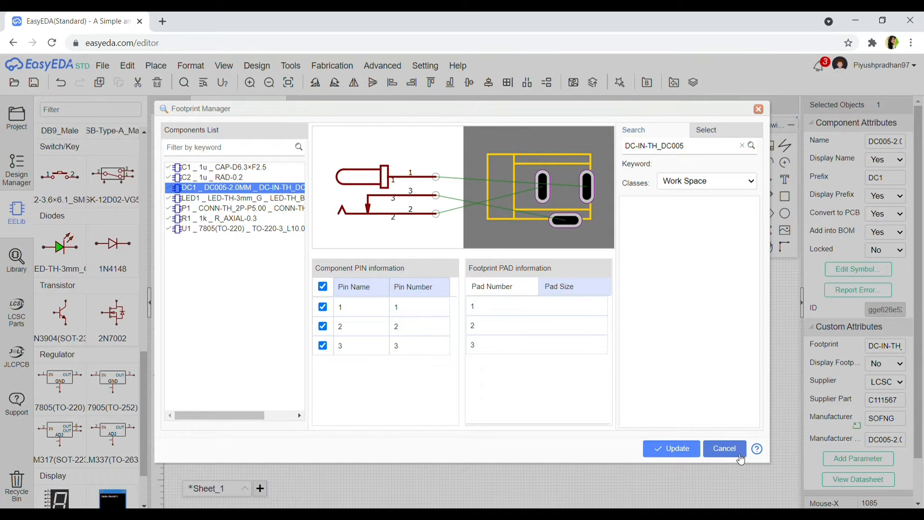
{"action": "left_click", "coordinate": [758, 110]}
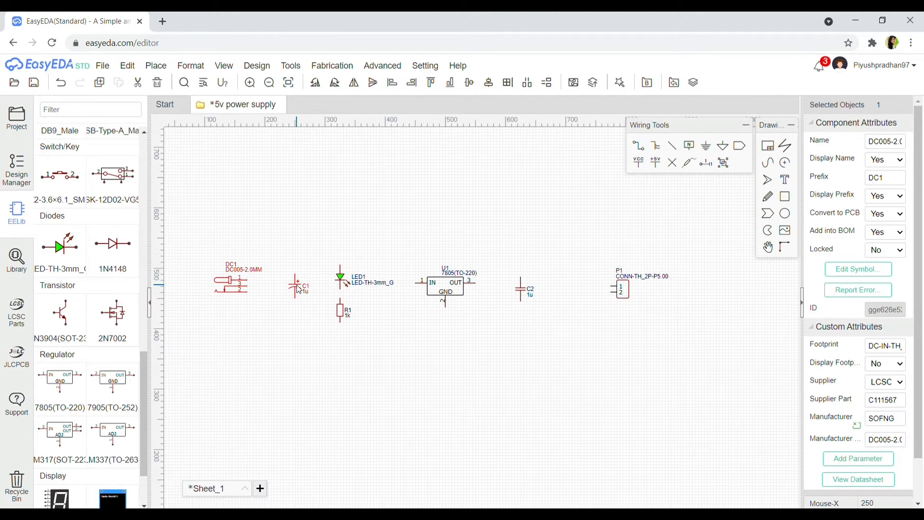
{"action": "left_click", "coordinate": [299, 290]}
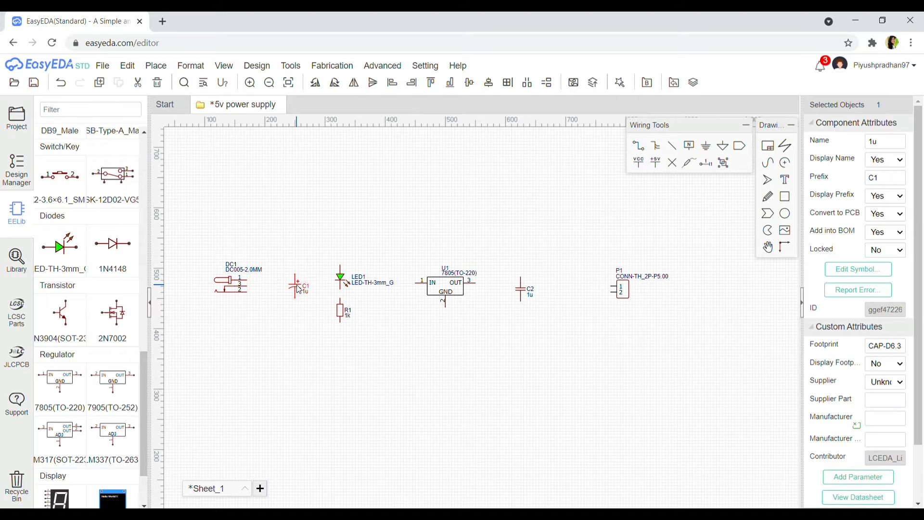
{"action": "left_click", "coordinate": [887, 348]}
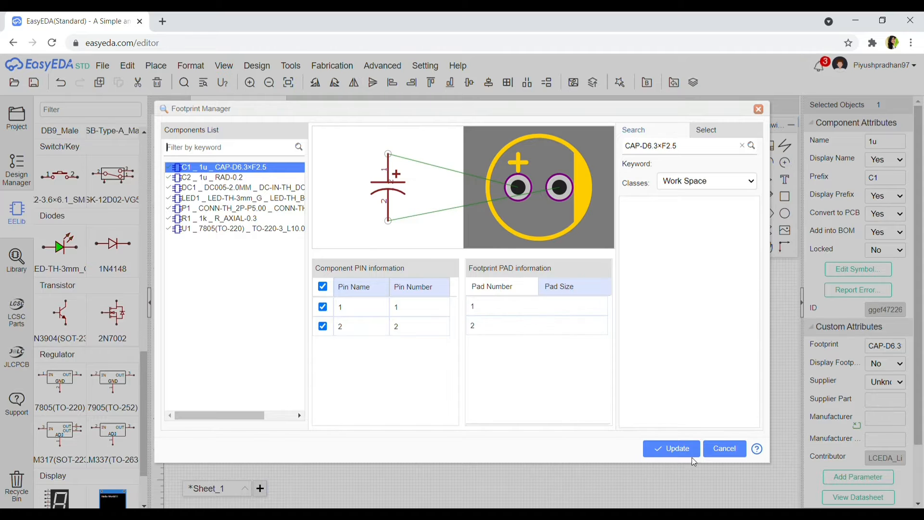
{"action": "left_click", "coordinate": [725, 449]}
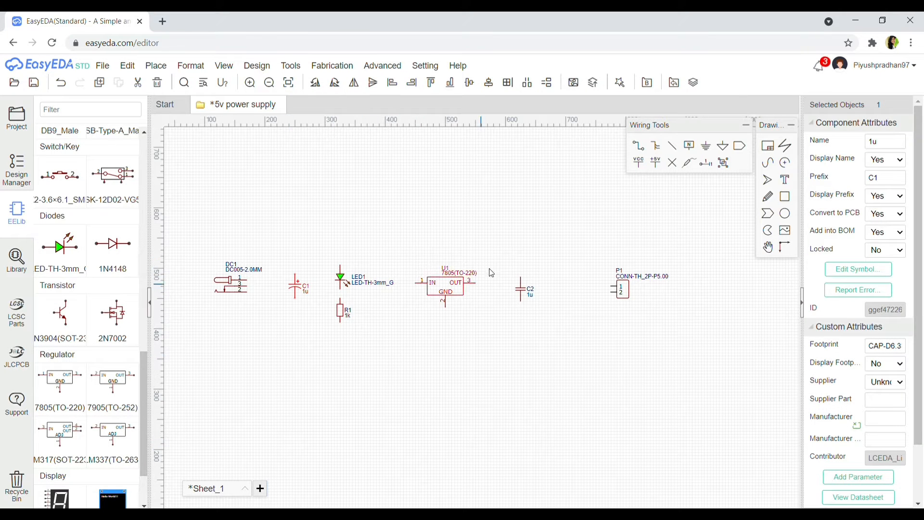
{"action": "left_click", "coordinate": [341, 315]}
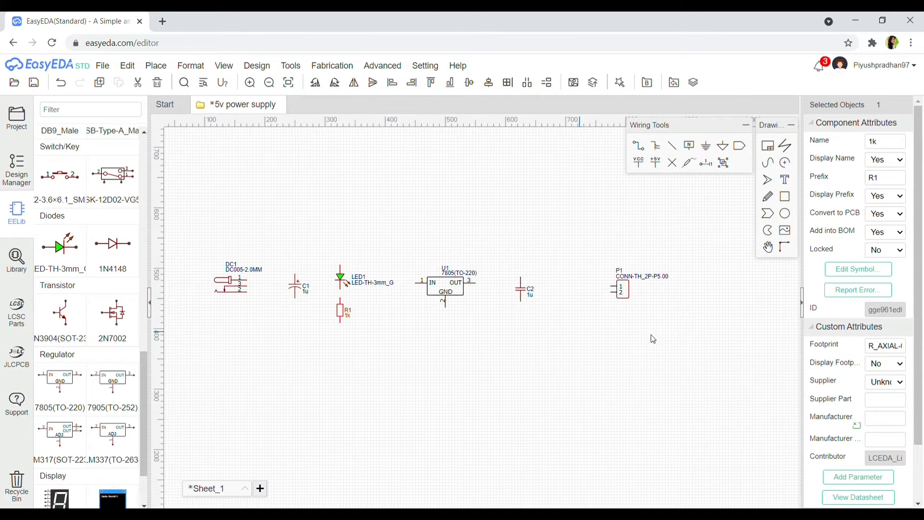
{"action": "left_click", "coordinate": [884, 347]}
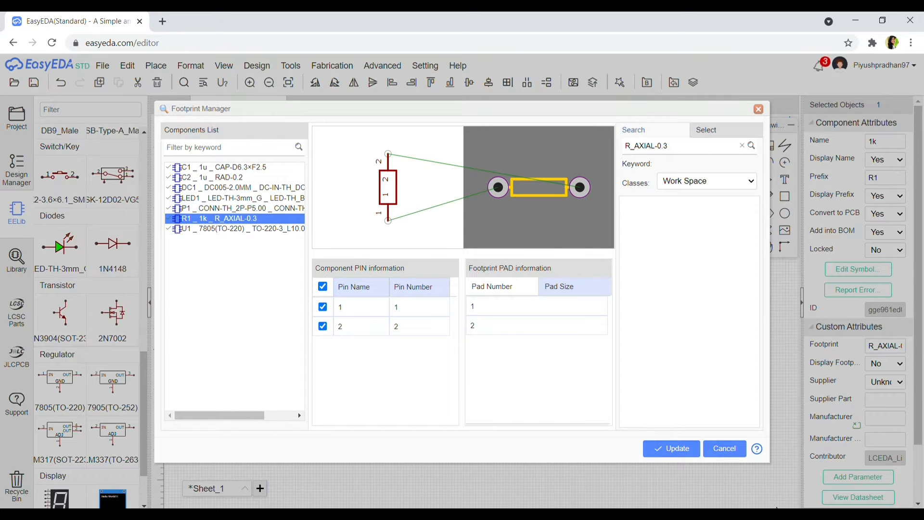
{"action": "left_click", "coordinate": [763, 111]}
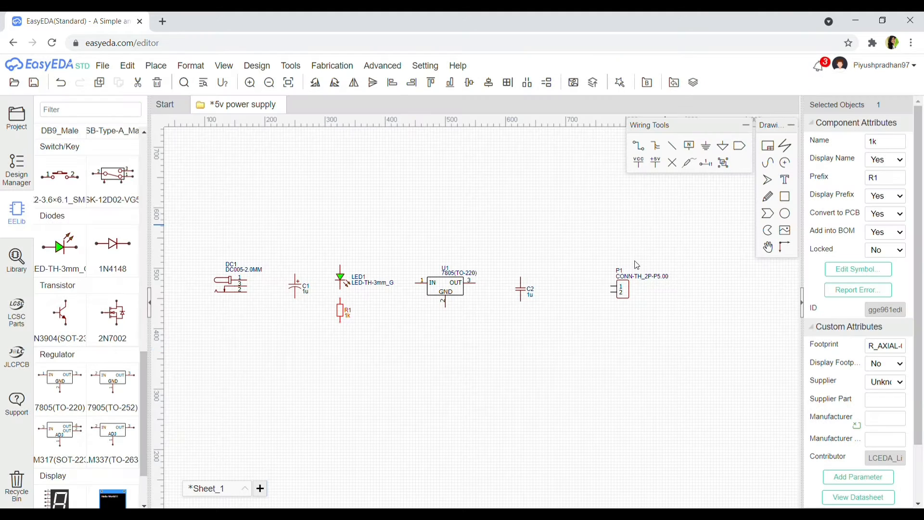
{"action": "left_click", "coordinate": [526, 295]}
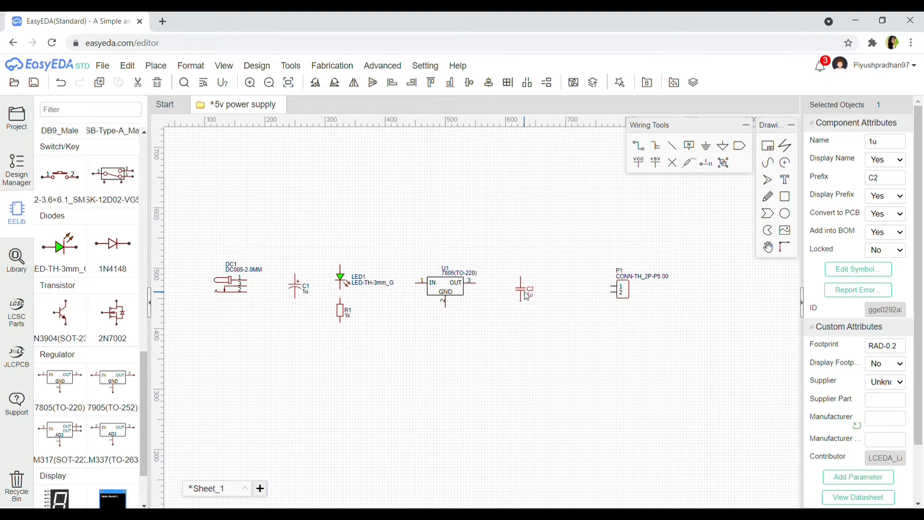
{"action": "left_click", "coordinate": [888, 351]}
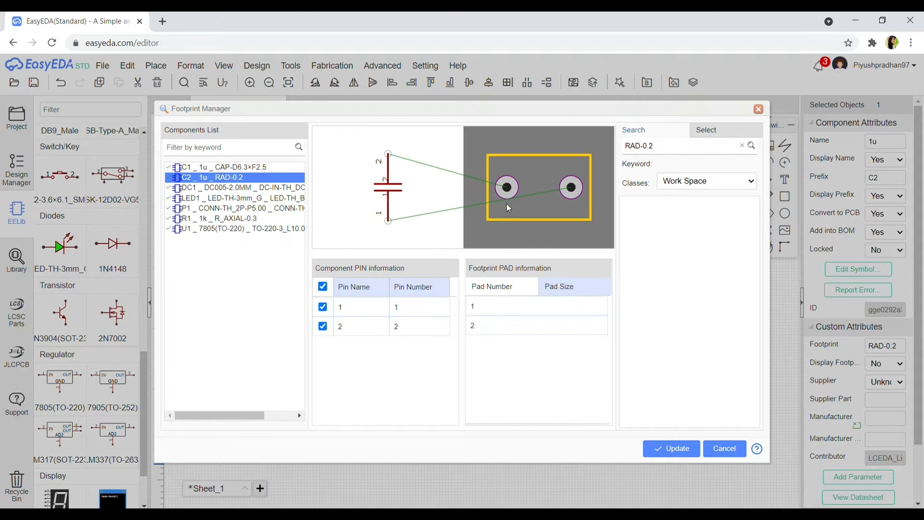
{"action": "left_click", "coordinate": [759, 109]}
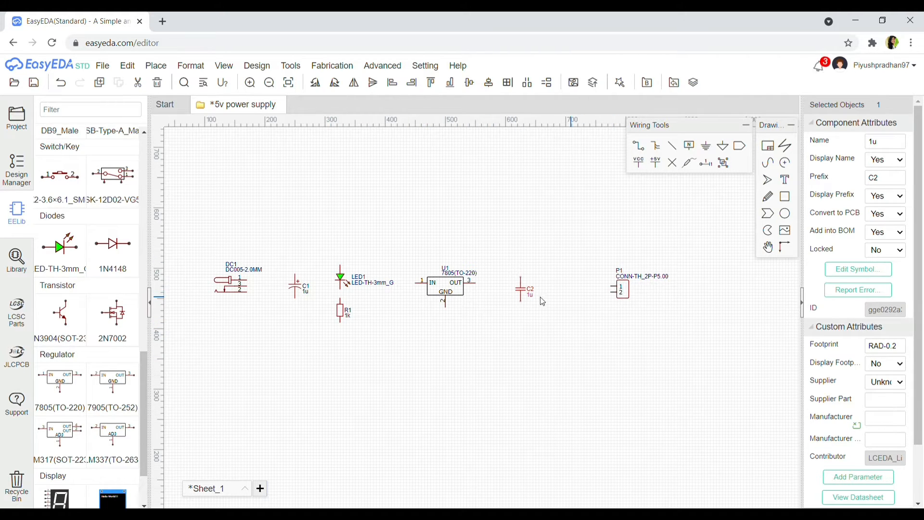
Wire pin 1 of the DC jack to C1's positive pin, the LED's upper pin and the 7805's IN pin
{"action": "left_click", "coordinate": [639, 146]}
{"action": "scroll", "coordinate": [251, 289], "scroll_direction": "up", "scroll_amount": 3}
{"action": "scroll", "coordinate": [221, 308], "scroll_direction": "up", "scroll_amount": 2}
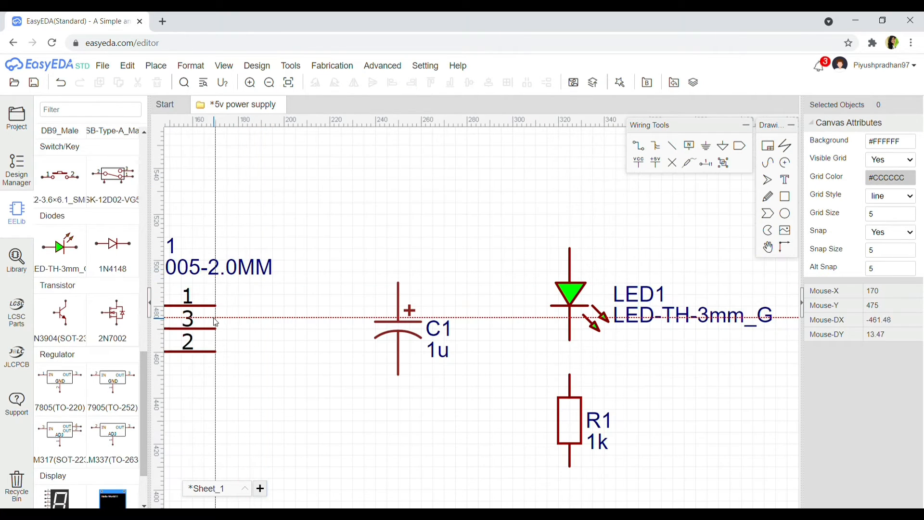
{"action": "left_click", "coordinate": [214, 306]}
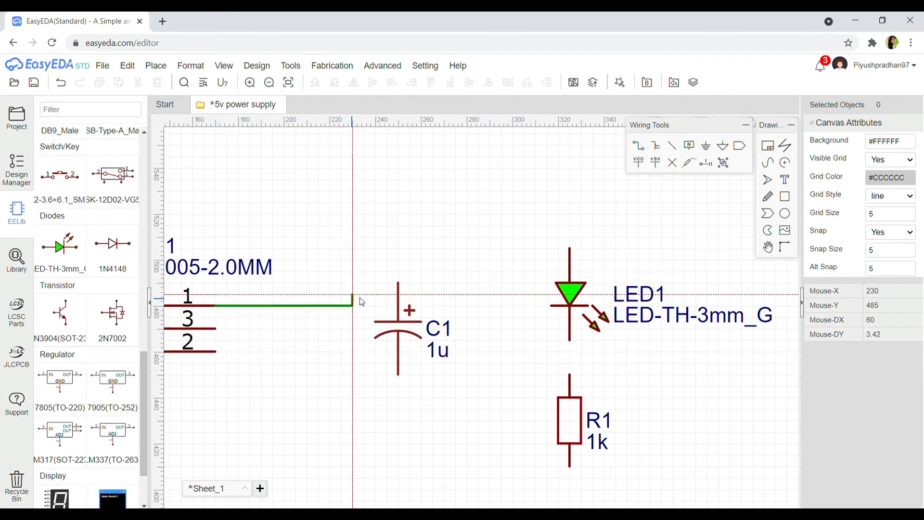
{"action": "left_click", "coordinate": [319, 271]}
{"action": "left_click", "coordinate": [400, 282]}
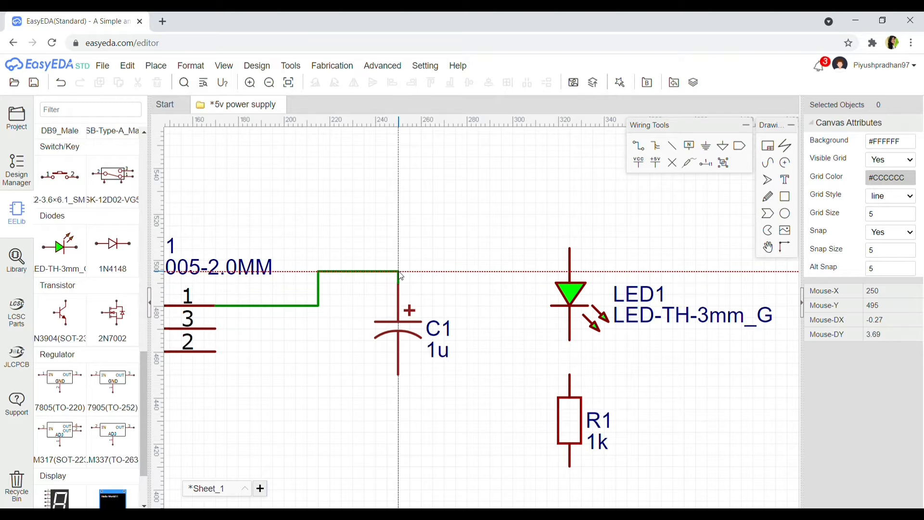
{"action": "left_click", "coordinate": [570, 250]}
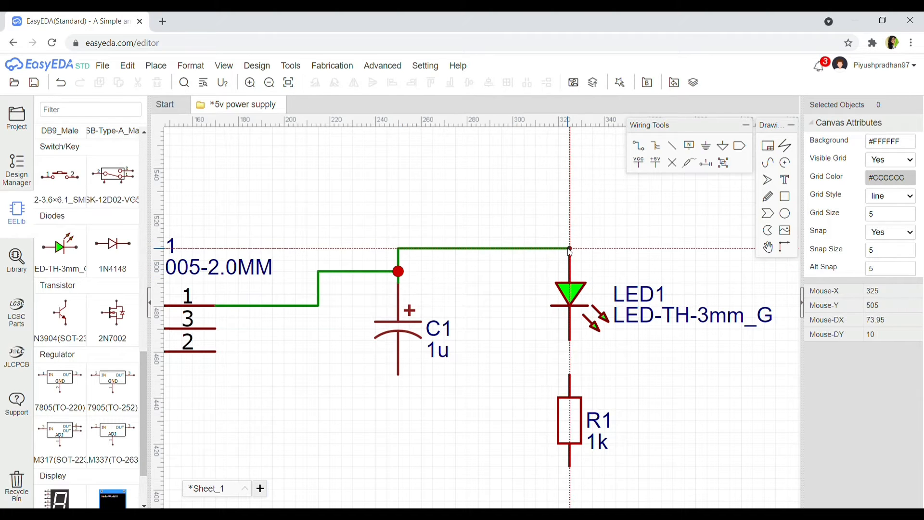
{"action": "scroll", "coordinate": [593, 262], "scroll_direction": "down", "scroll_amount": 3}
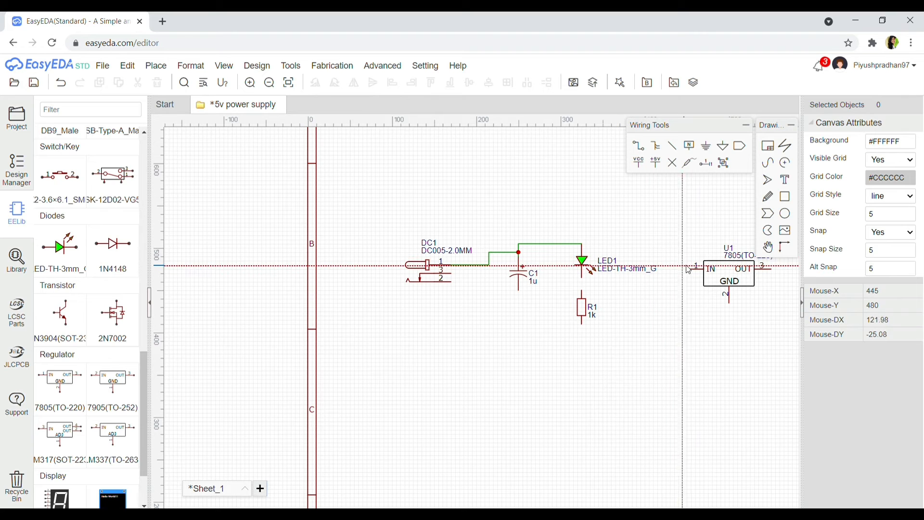
{"action": "left_click", "coordinate": [688, 269]}
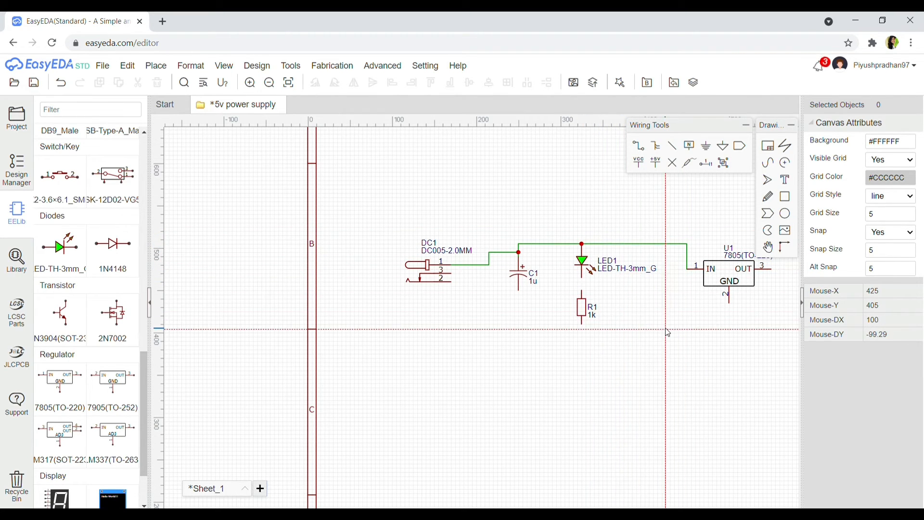
Wire the 7805's OUT pin to C2's upper pin and on to pin 1 of connector P1
{"action": "scroll", "coordinate": [664, 330], "scroll_direction": "down", "scroll_amount": 2}
{"action": "right_click_drag", "start_coordinate": [664, 331], "coordinate": [557, 359]}
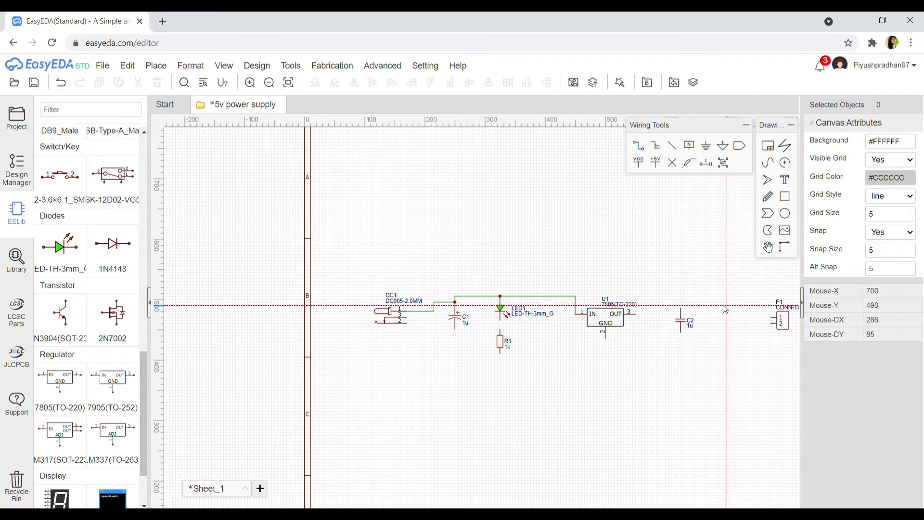
{"action": "left_click", "coordinate": [635, 314]}
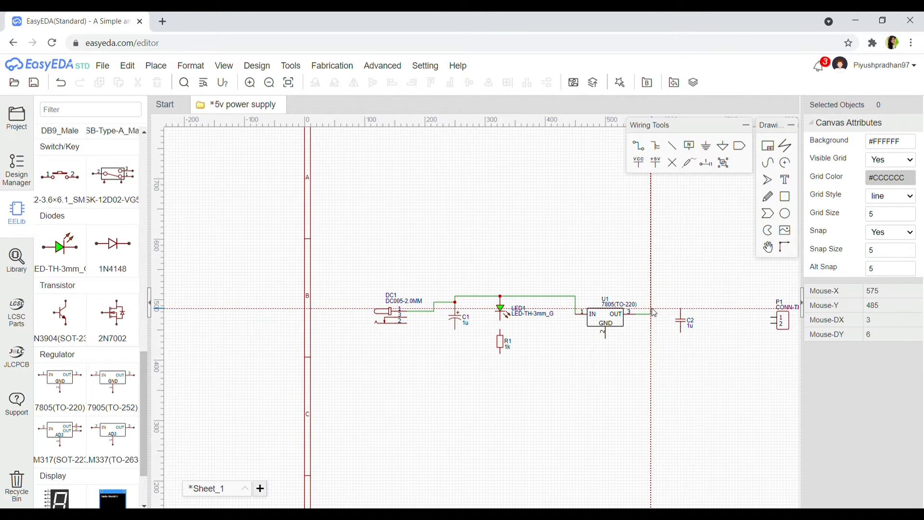
{"action": "left_click", "coordinate": [681, 308]}
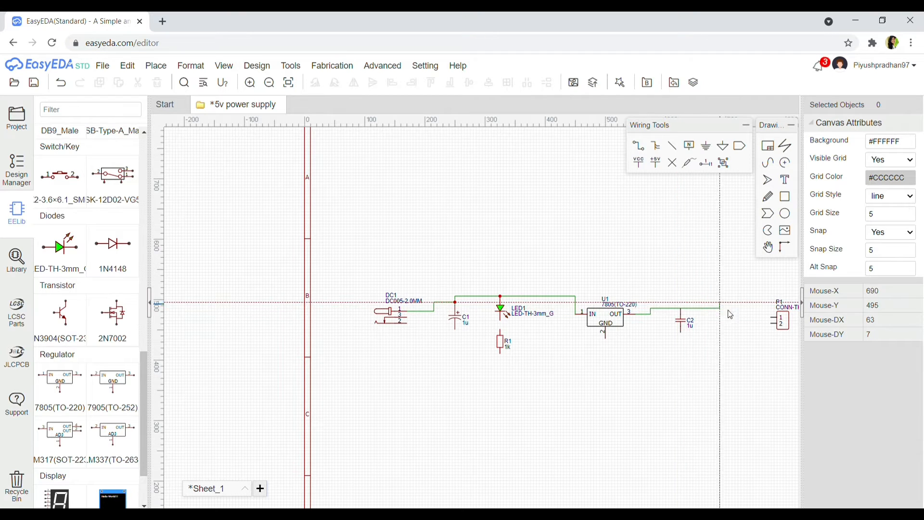
{"action": "left_click", "coordinate": [773, 322]}
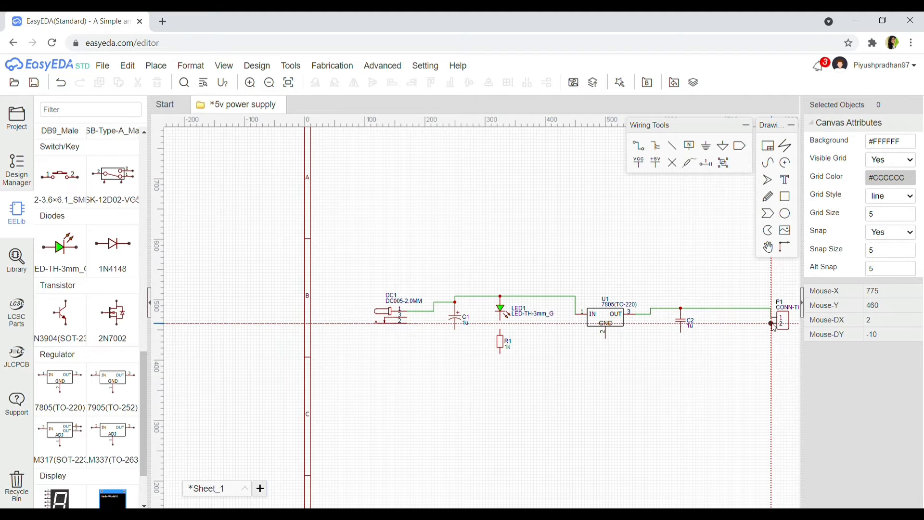
Wire pin 2 of connector P1 to C2's lower pin
{"action": "left_click", "coordinate": [682, 332]}
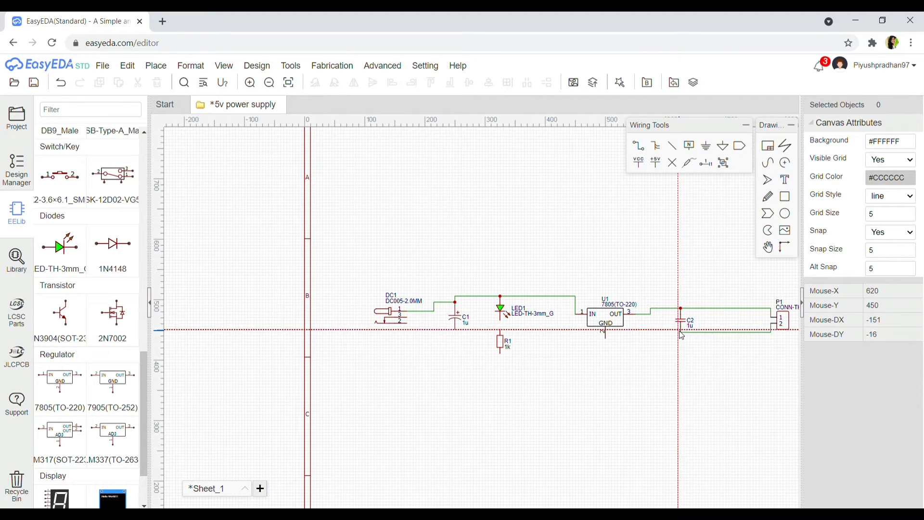
{"action": "left_click", "coordinate": [652, 342]}
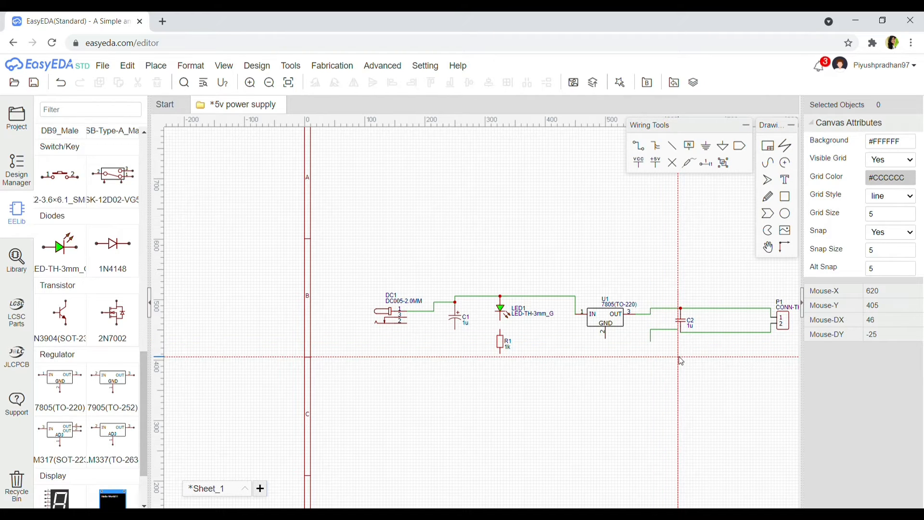
{"action": "key", "text": "Escape"}
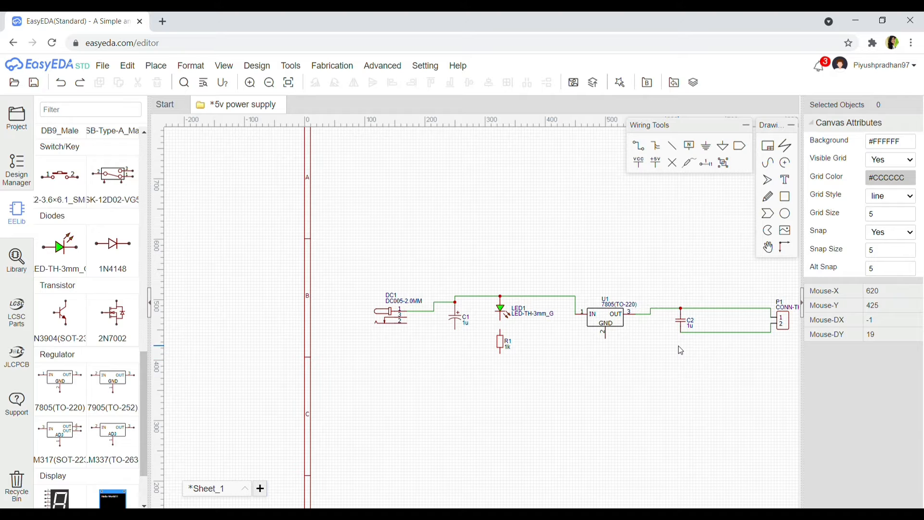
Wire C2's lower pin to the 7805's GND pin and R1's lower pin to the same GND pin
{"action": "scroll", "coordinate": [682, 340], "scroll_direction": "up", "scroll_amount": 3}
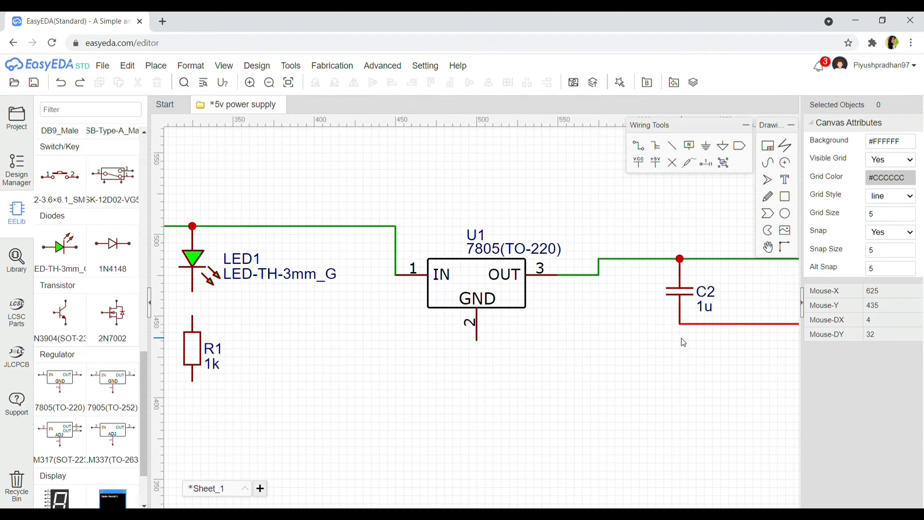
{"action": "key", "text": "w"}
{"action": "left_click", "coordinate": [677, 326]}
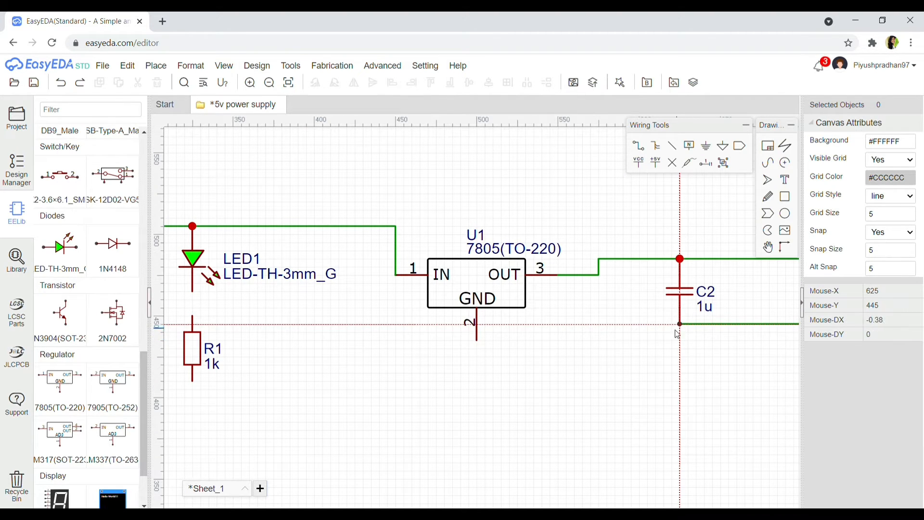
{"action": "left_click", "coordinate": [478, 341]}
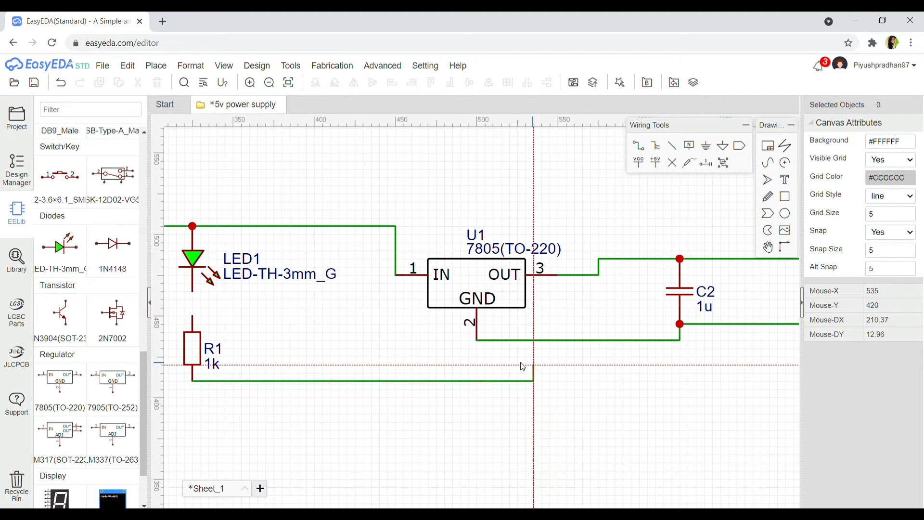
{"action": "left_click", "coordinate": [477, 340]}
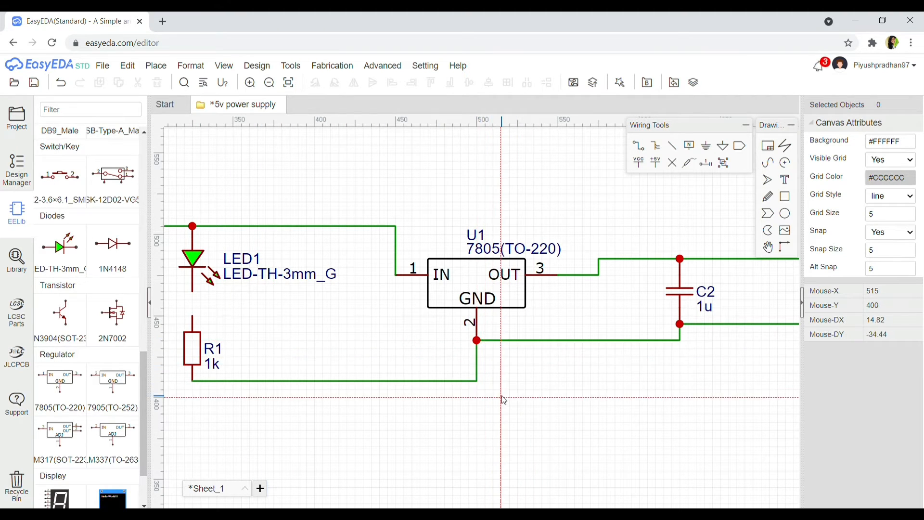
Wire C1's lower pin and DC jack pins 2 and 3 to the ground line, and connect the LED's lower pin to R1
{"action": "scroll", "coordinate": [501, 395], "scroll_direction": "down", "scroll_amount": 2}
{"action": "left_click", "coordinate": [278, 358]}
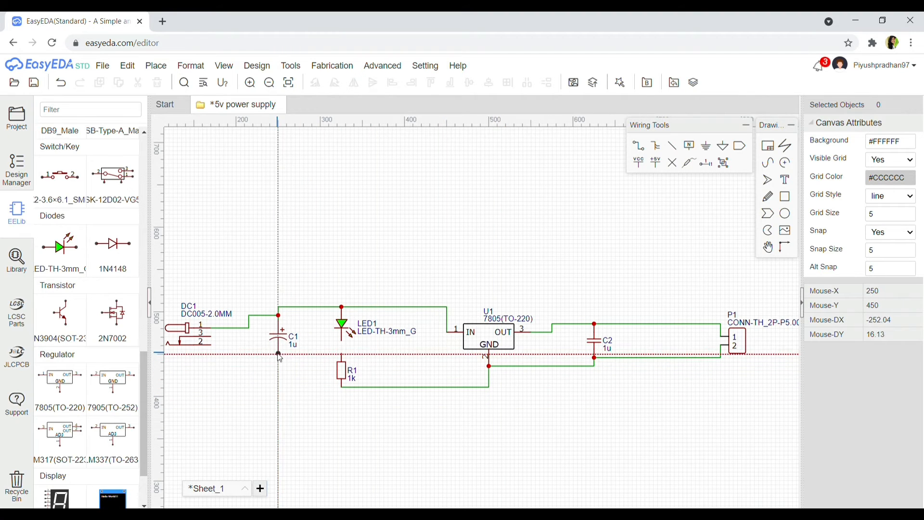
{"action": "left_click", "coordinate": [342, 388]}
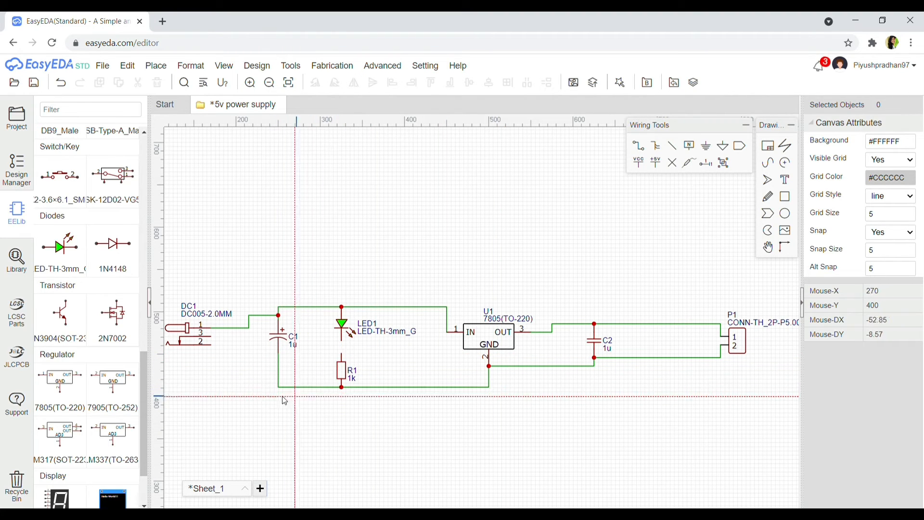
{"action": "left_click", "coordinate": [211, 345]}
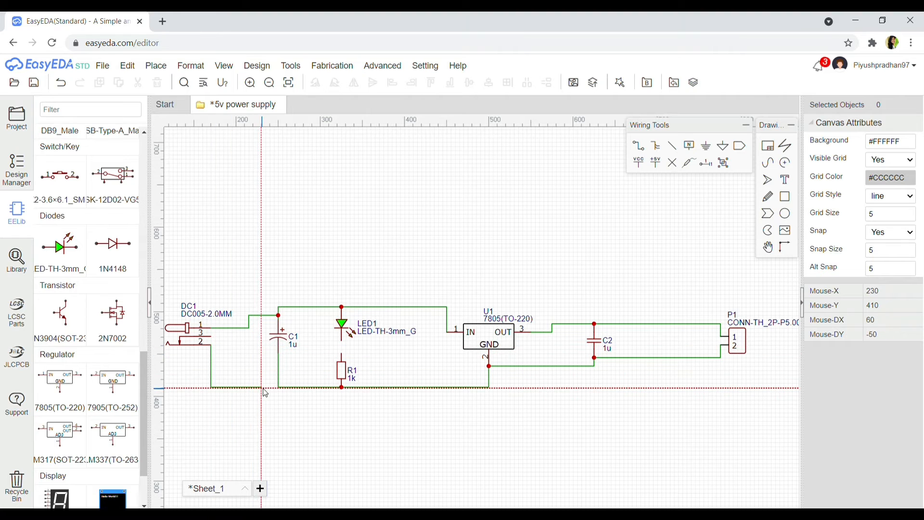
{"action": "left_click", "coordinate": [278, 387]}
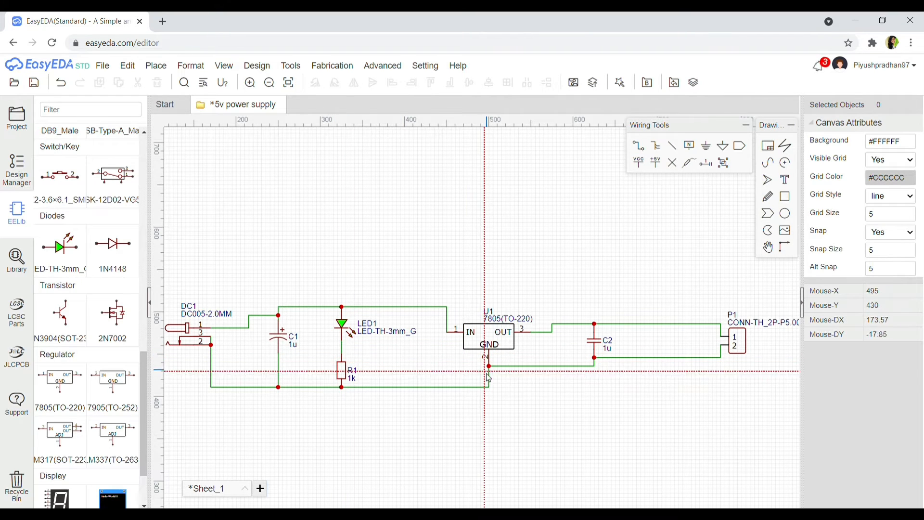
Set the title in the sheet's title block to "5v power supply"
{"action": "scroll", "coordinate": [496, 392], "scroll_direction": "down", "scroll_amount": 3}
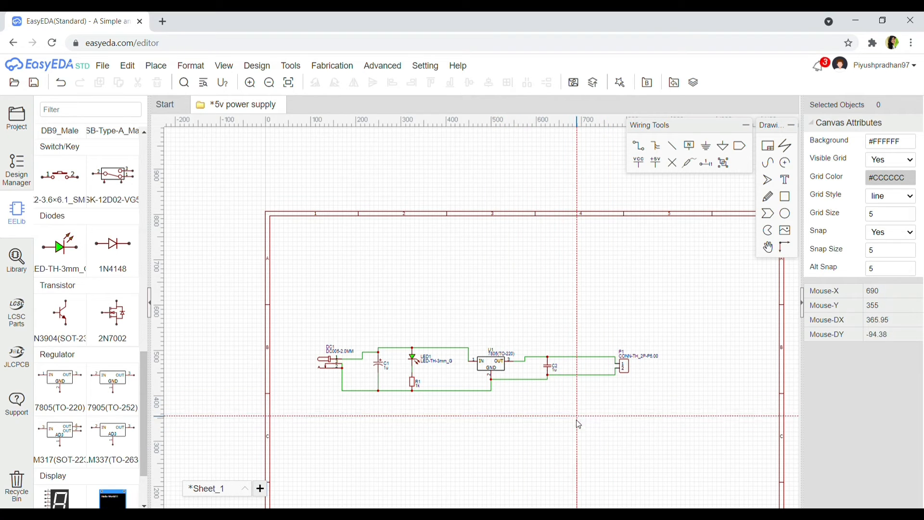
{"action": "scroll", "coordinate": [569, 321], "scroll_direction": "down", "scroll_amount": 2}
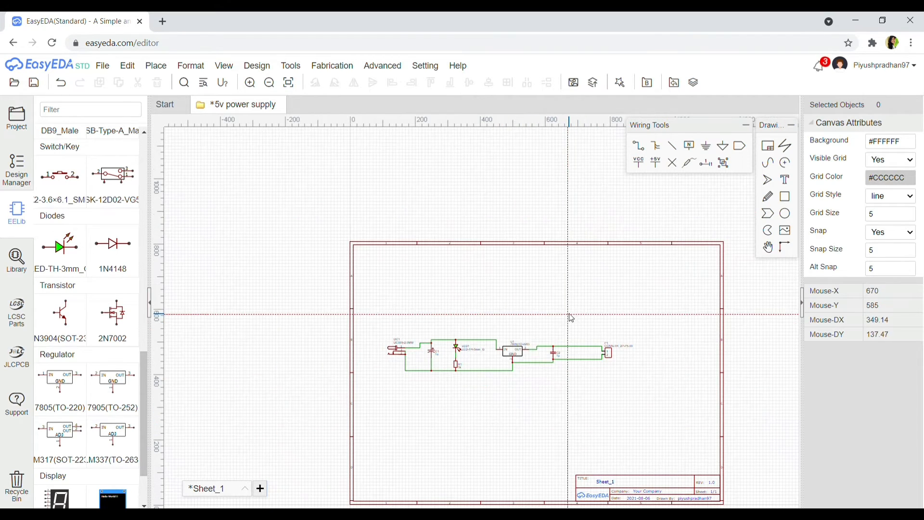
{"action": "right_click_drag", "start_coordinate": [572, 316], "coordinate": [515, 253]}
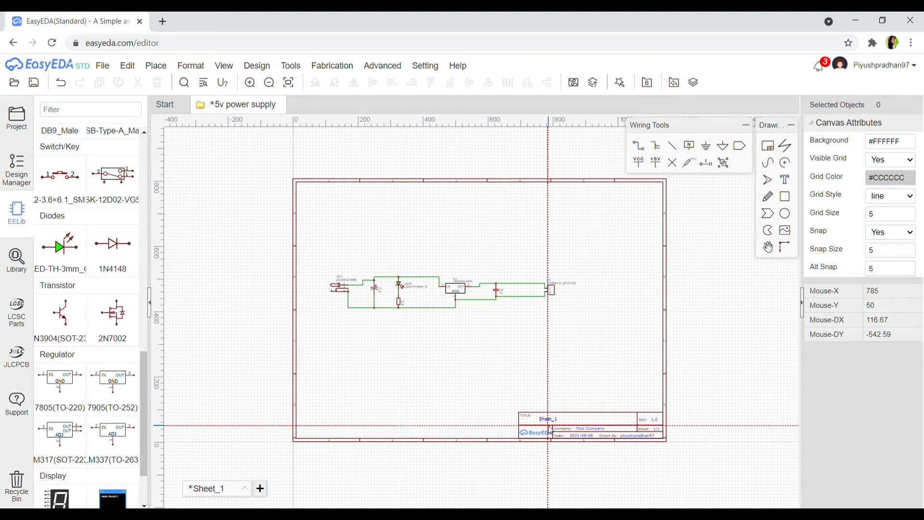
{"action": "scroll", "coordinate": [547, 427], "scroll_direction": "up", "scroll_amount": 3}
{"action": "scroll", "coordinate": [548, 391], "scroll_direction": "down", "scroll_amount": 3}
{"action": "scroll", "coordinate": [547, 359], "scroll_direction": "up", "scroll_amount": 1}
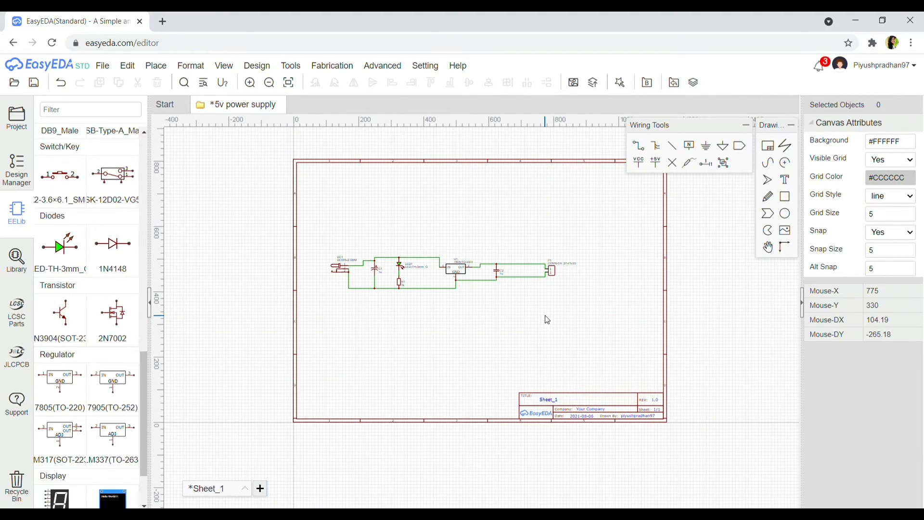
{"action": "scroll", "coordinate": [547, 376], "scroll_direction": "down", "scroll_amount": 4}
{"action": "scroll", "coordinate": [550, 390], "scroll_direction": "up", "scroll_amount": 5}
{"action": "scroll", "coordinate": [551, 399], "scroll_direction": "up", "scroll_amount": 2}
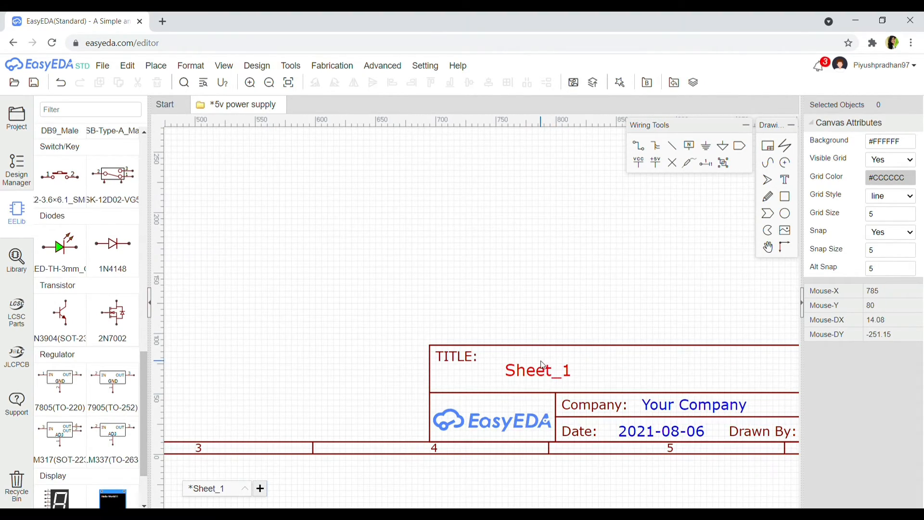
{"action": "double_click", "coordinate": [544, 372]}
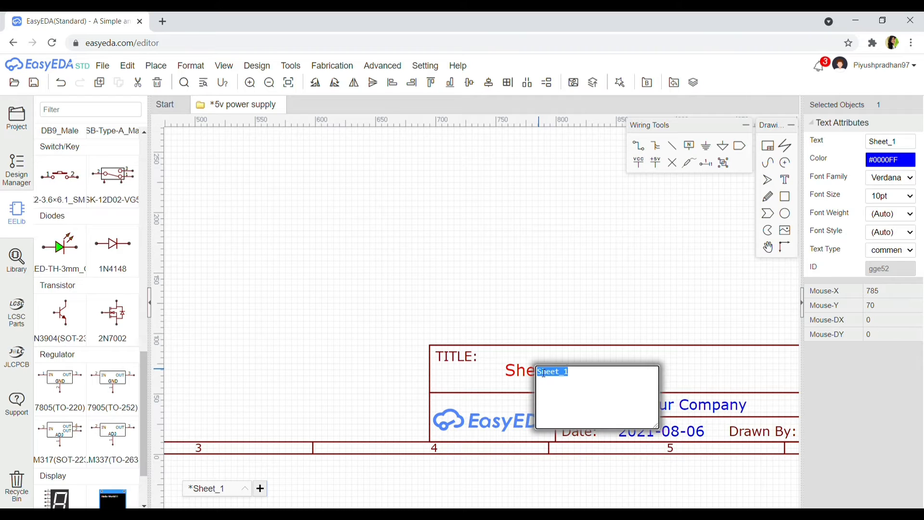
{"action": "type", "text": "5v power supply"}
{"action": "key", "text": "Return"}
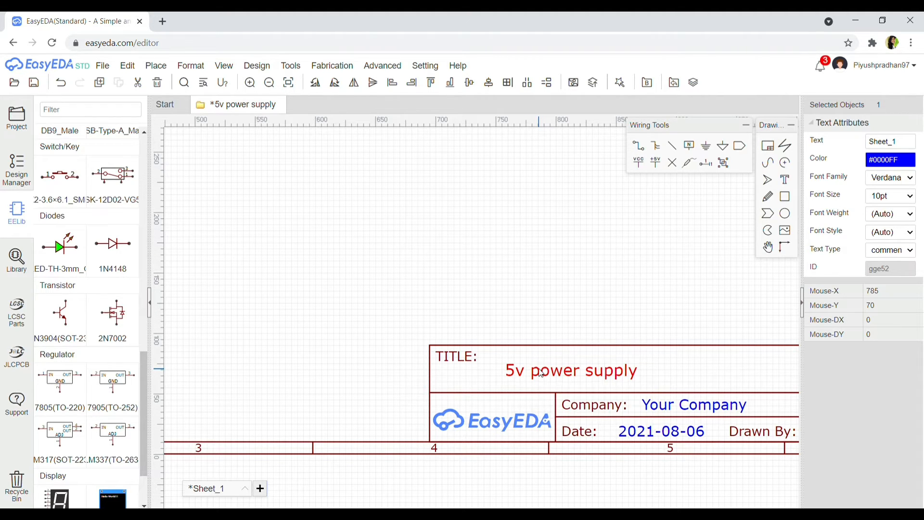
Set the company in the sheet's title block to "ehobby"
{"action": "double_click", "coordinate": [714, 405]}
{"action": "type", "text": "ehobby"}
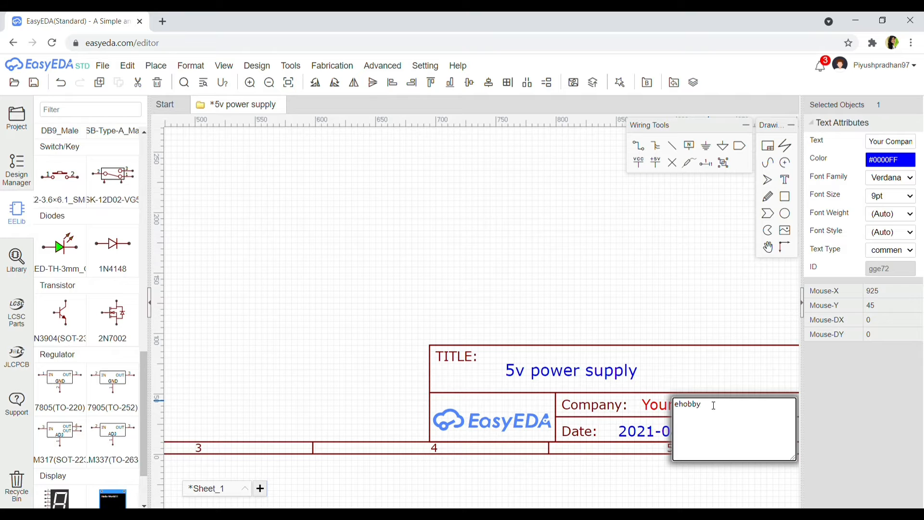
{"action": "key", "text": "Return"}
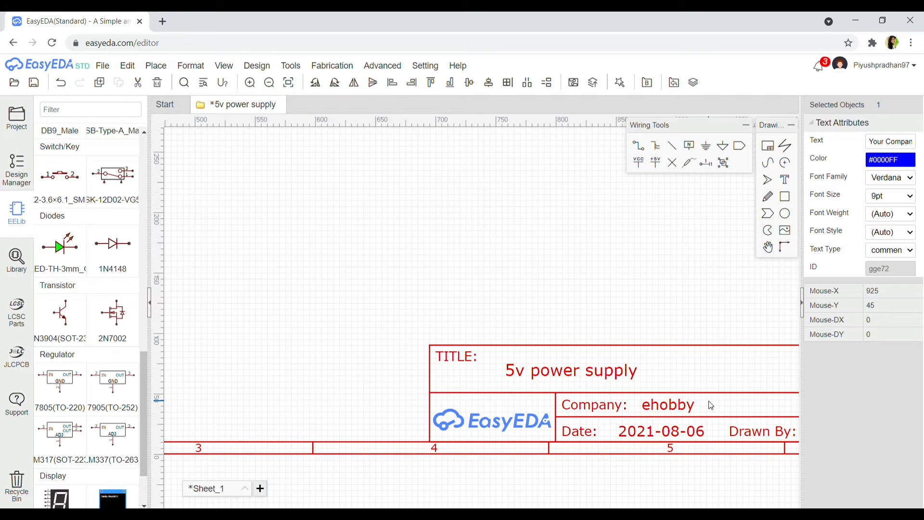
Change the DC jack's name label to "6v-24v"
{"action": "scroll", "coordinate": [501, 290], "scroll_direction": "down", "scroll_amount": 4}
{"action": "right_click_drag", "start_coordinate": [465, 330], "coordinate": [597, 471]}
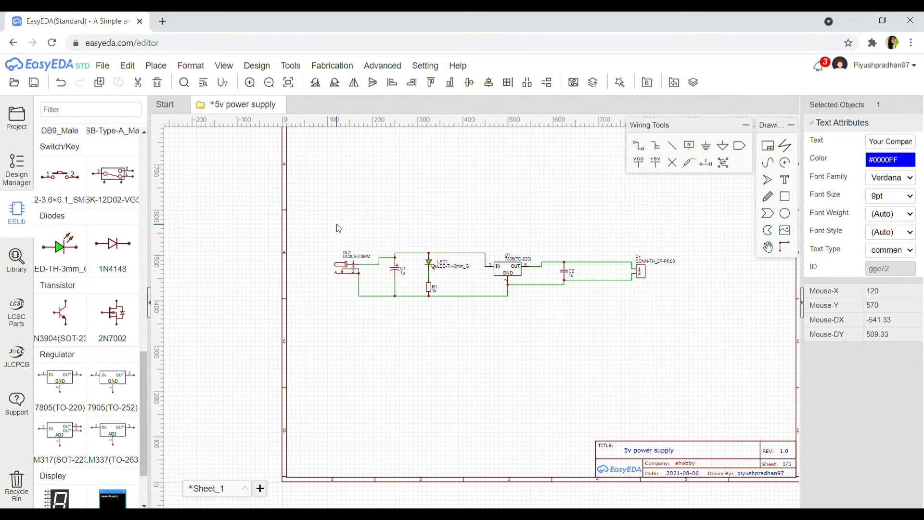
{"action": "scroll", "coordinate": [339, 229], "scroll_direction": "up", "scroll_amount": 3}
{"action": "left_click", "coordinate": [363, 277]}
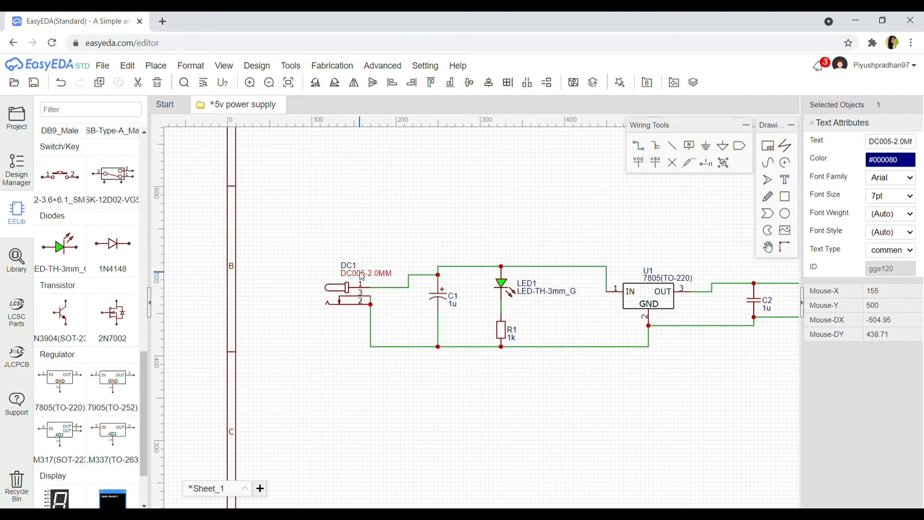
{"action": "left_click", "coordinate": [877, 143]}
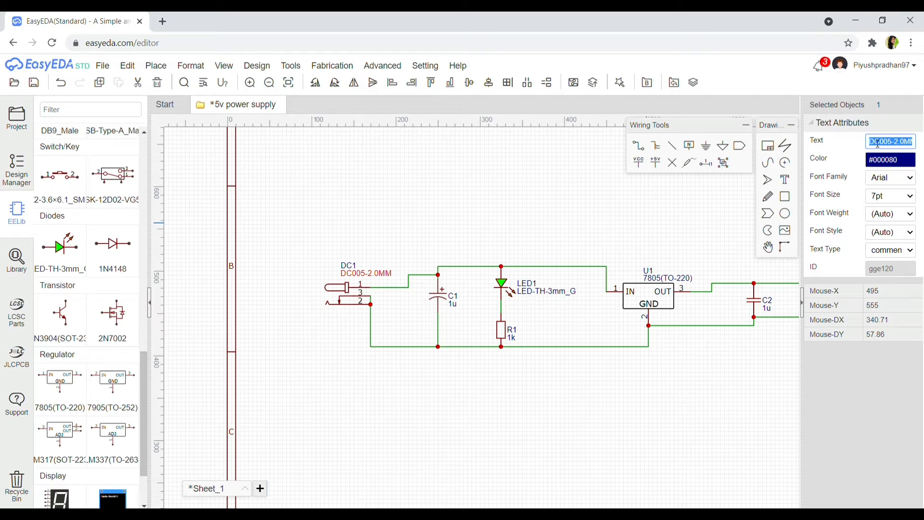
{"action": "type", "text": "6v-24v"}
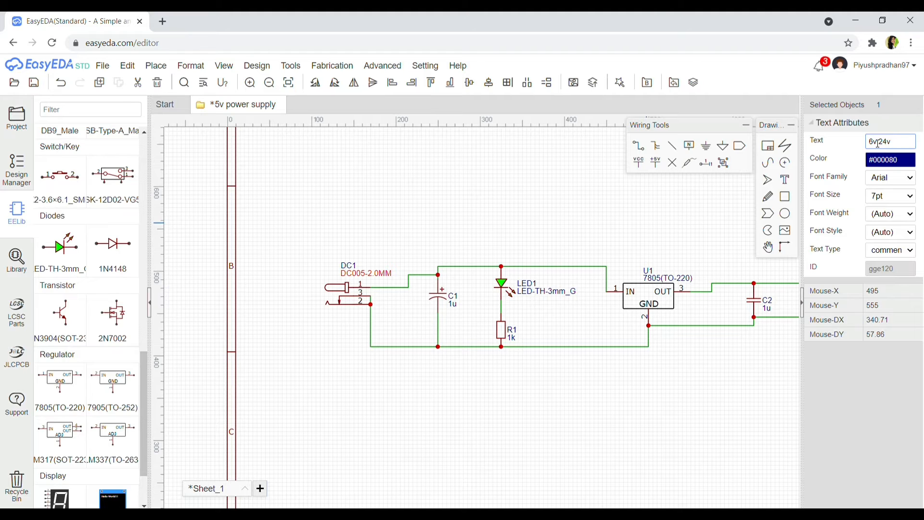
{"action": "key", "text": "Return"}
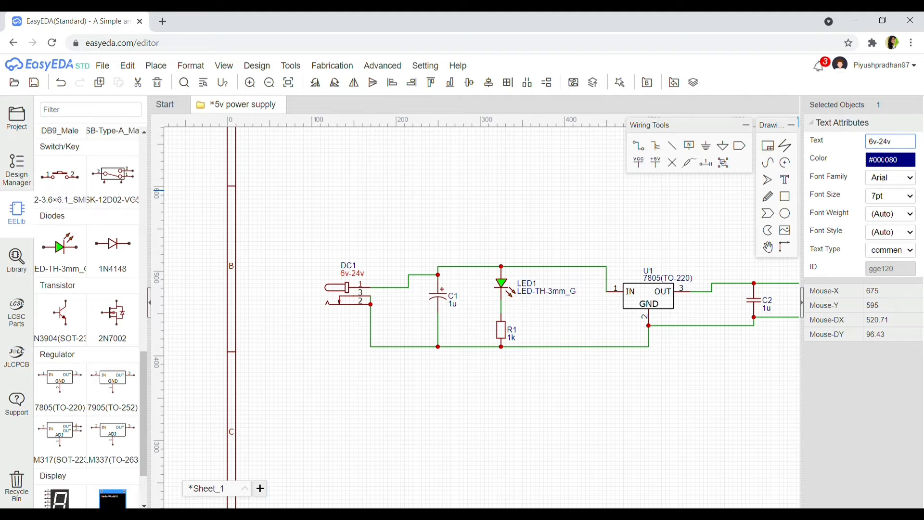
Change connector P1's name label to "5v"
{"action": "left_click", "coordinate": [696, 365]}
{"action": "right_click_drag", "start_coordinate": [697, 374], "coordinate": [387, 427]}
{"action": "scroll", "coordinate": [386, 427], "scroll_direction": "up", "scroll_amount": 1}
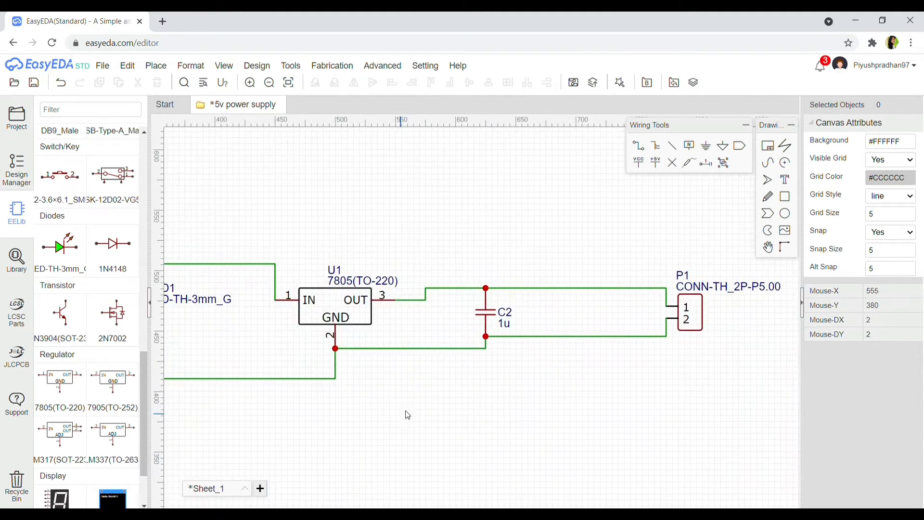
{"action": "left_click", "coordinate": [731, 294]}
{"action": "triple_click", "coordinate": [895, 147]}
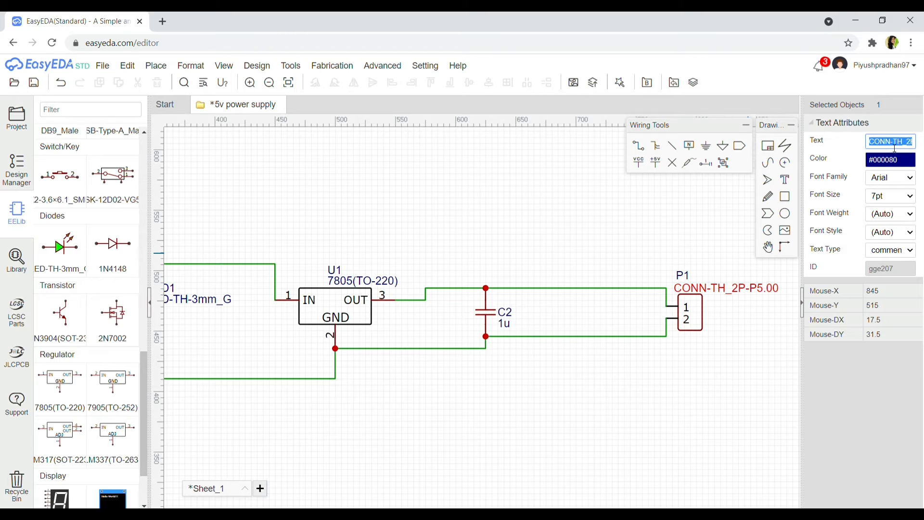
{"action": "type", "text": "5v"}
{"action": "key", "text": "Return"}
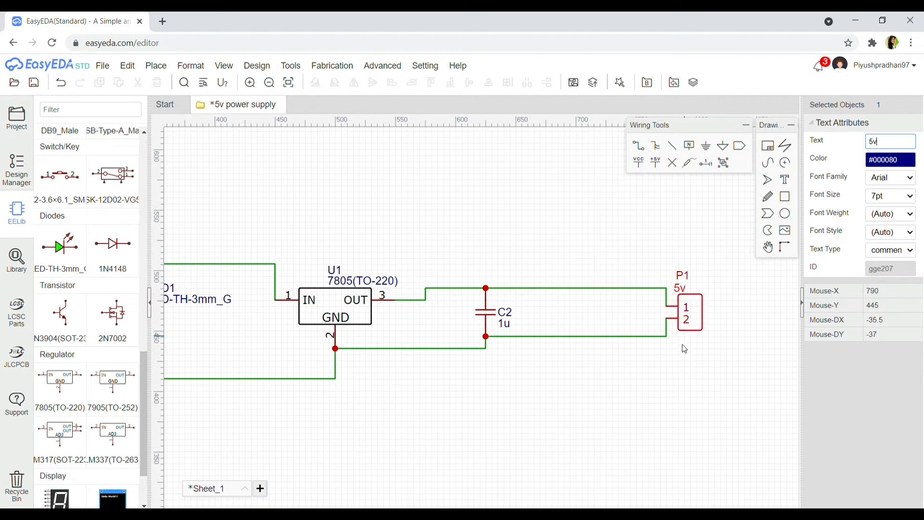
{"action": "left_click", "coordinate": [663, 396]}
Try to convert the unsaved schematic to a PCB
{"action": "scroll", "coordinate": [663, 395], "scroll_direction": "down", "scroll_amount": 4}
{"action": "right_click_drag", "start_coordinate": [598, 428], "coordinate": [585, 377]}
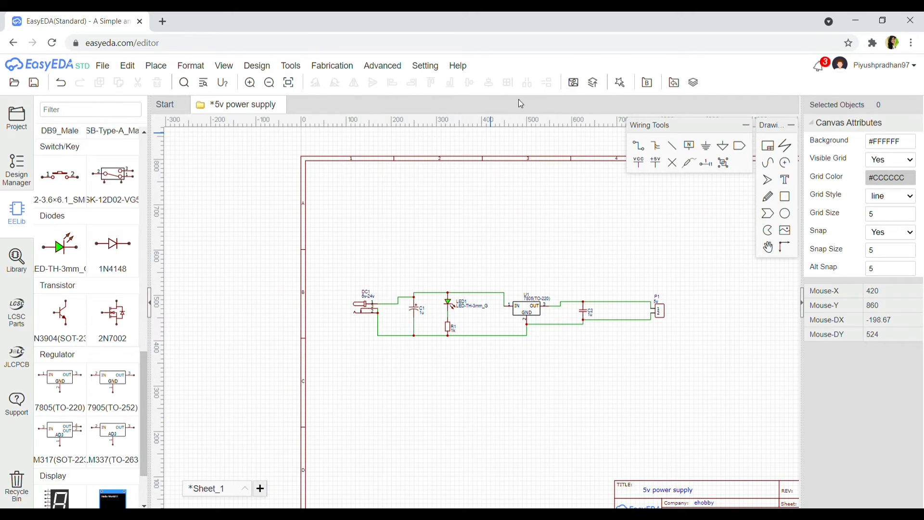
{"action": "left_click", "coordinate": [574, 83]}
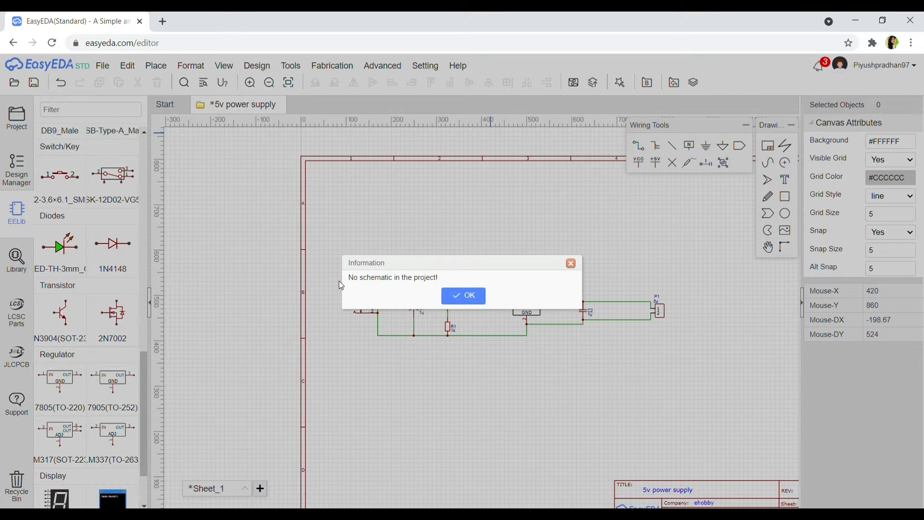
{"action": "left_click", "coordinate": [478, 297]}
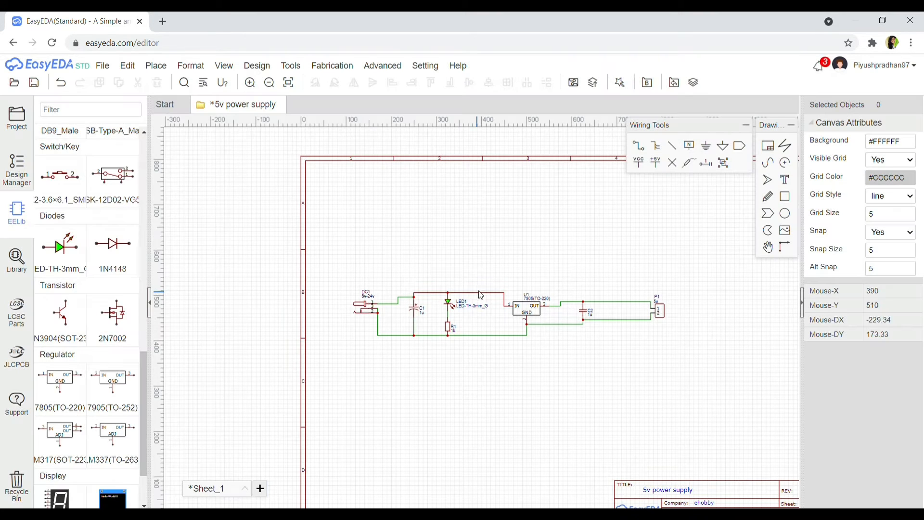
Save the schematic and convert it to a new two-layer PCB with a rectangular outline 48 mm wide and 32 mm high
{"action": "left_click", "coordinate": [36, 87]}
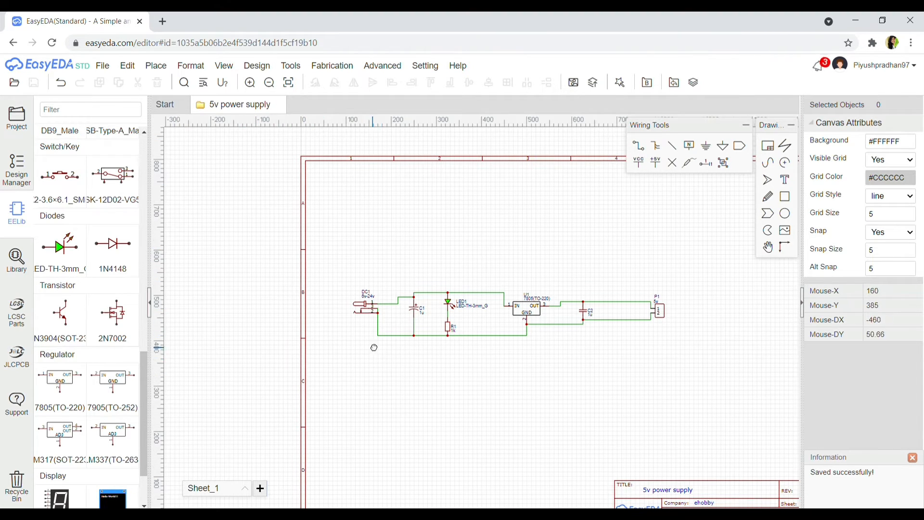
{"action": "right_click_drag", "start_coordinate": [373, 344], "coordinate": [328, 306]}
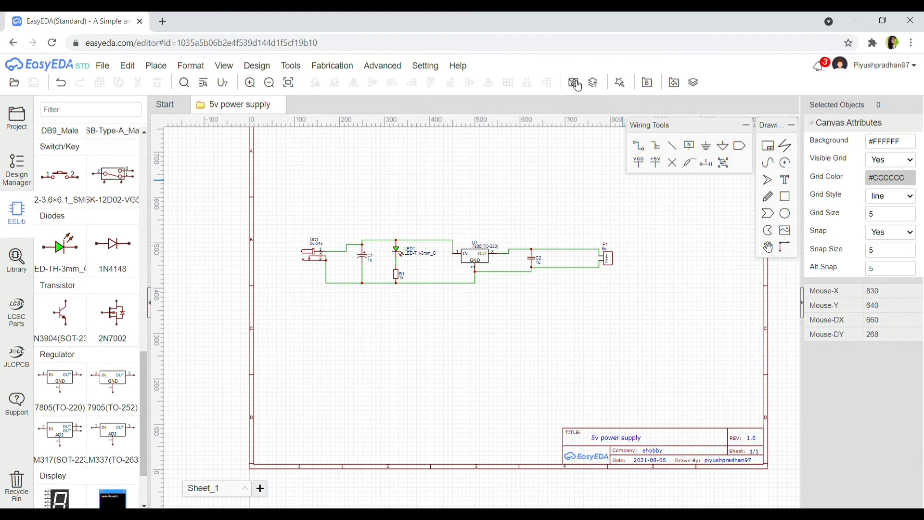
{"action": "left_click", "coordinate": [575, 84]}
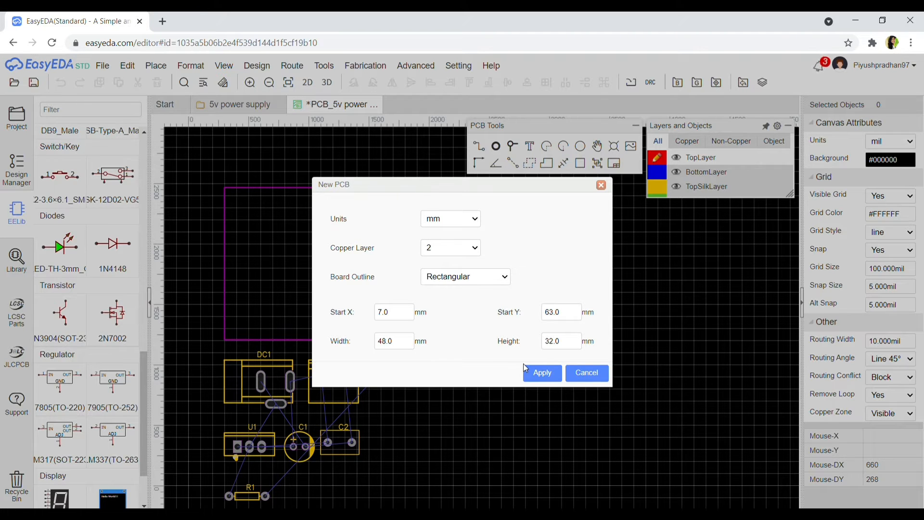
{"action": "left_click", "coordinate": [535, 373]}
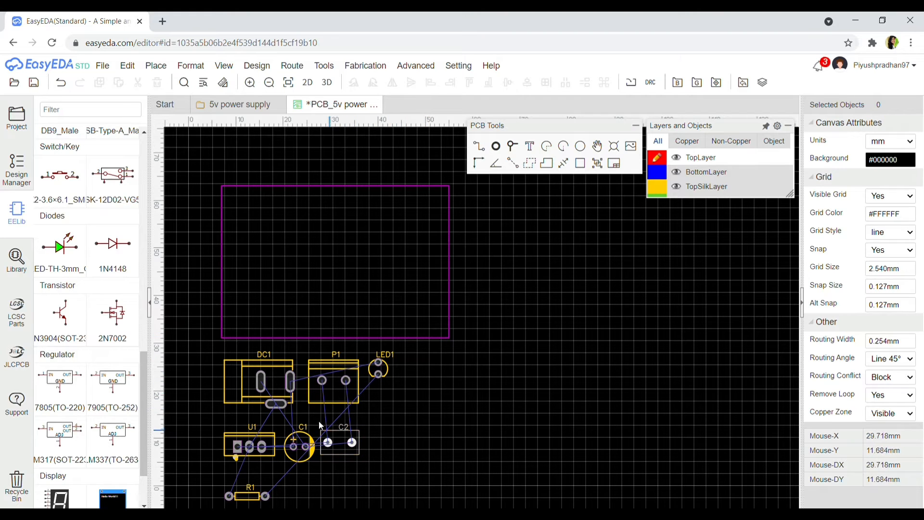
Place the DC jack, connector P1 rotated to 270° at the far end, and regulator U1 between them inside the board outline
{"action": "left_click_drag", "start_coordinate": [275, 403], "coordinate": [276, 290]}
{"action": "left_click_drag", "start_coordinate": [328, 384], "coordinate": [418, 275]}
{"action": "key", "text": "space"}
{"action": "key", "text": "space"}
{"action": "key", "text": "space"}
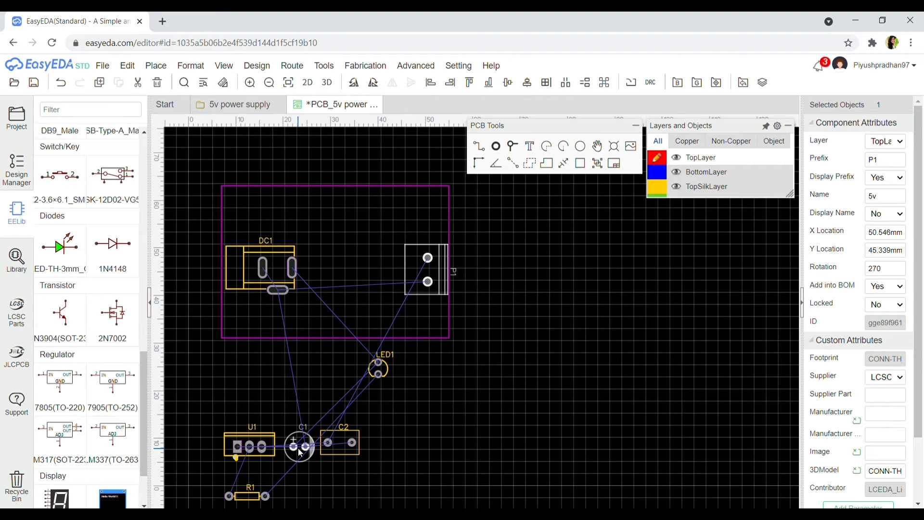
{"action": "left_click_drag", "start_coordinate": [262, 447], "coordinate": [366, 262]}
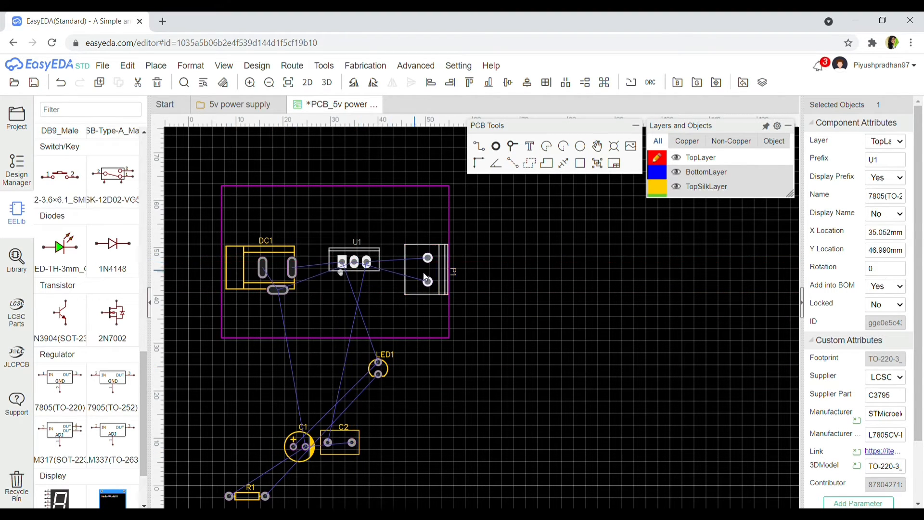
Widen the board outline to about 72 mm by moving its edge beside connector P1 outward
{"action": "left_click", "coordinate": [449, 245]}
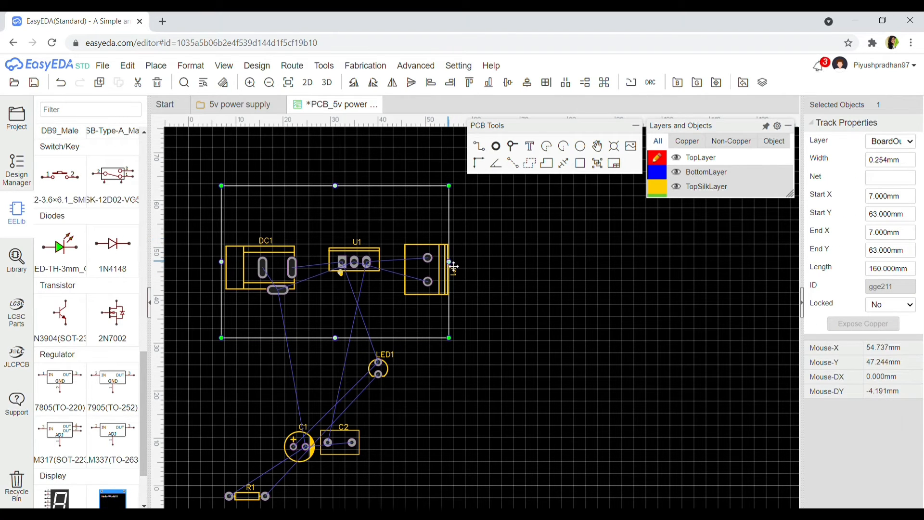
{"action": "left_click_drag", "start_coordinate": [454, 266], "coordinate": [472, 265]}
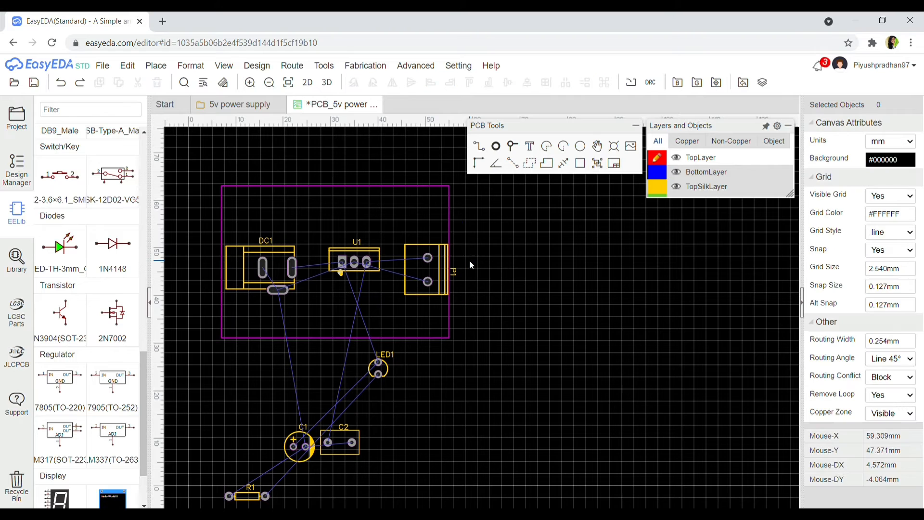
{"action": "key", "text": "ctrl+z"}
{"action": "left_click_drag", "start_coordinate": [448, 233], "coordinate": [561, 226]}
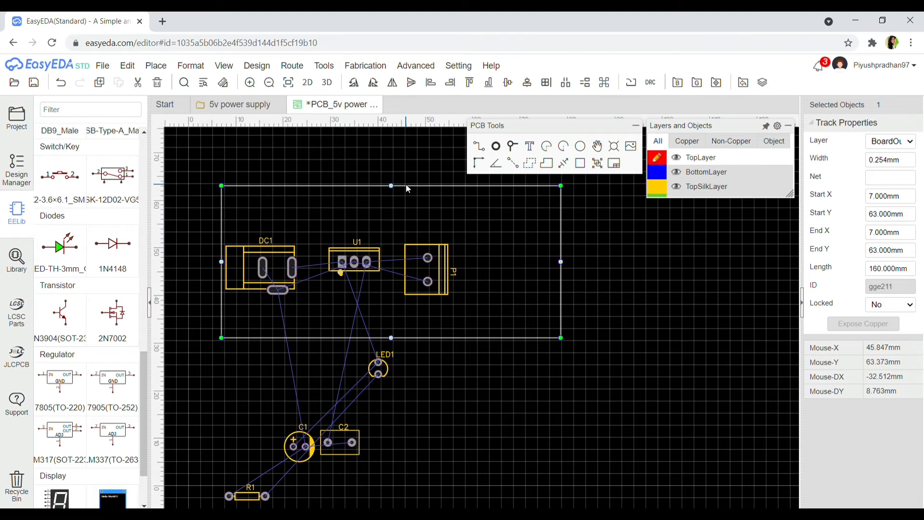
Try to reduce the board outline's height by lowering its upper edge
{"action": "left_click_drag", "start_coordinate": [406, 185], "coordinate": [408, 214]}
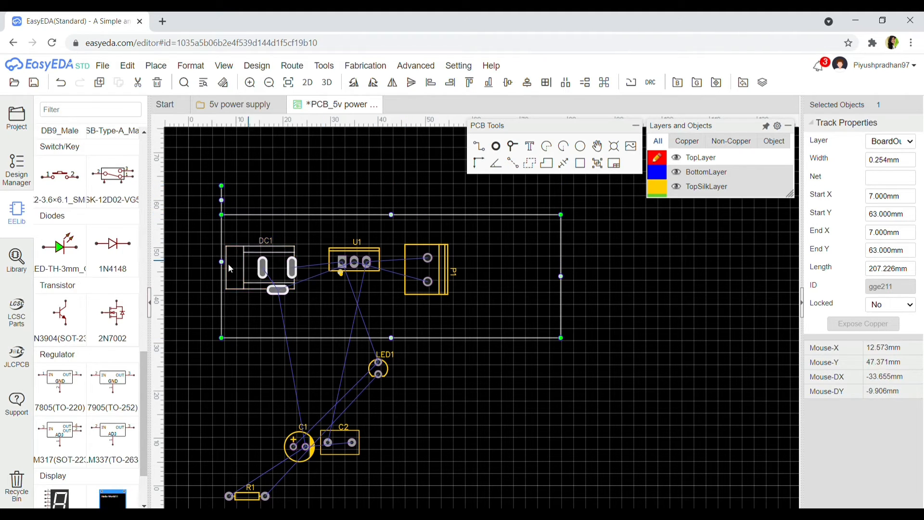
{"action": "left_click_drag", "start_coordinate": [222, 189], "coordinate": [222, 214]}
{"action": "key", "text": "ctrl+z"}
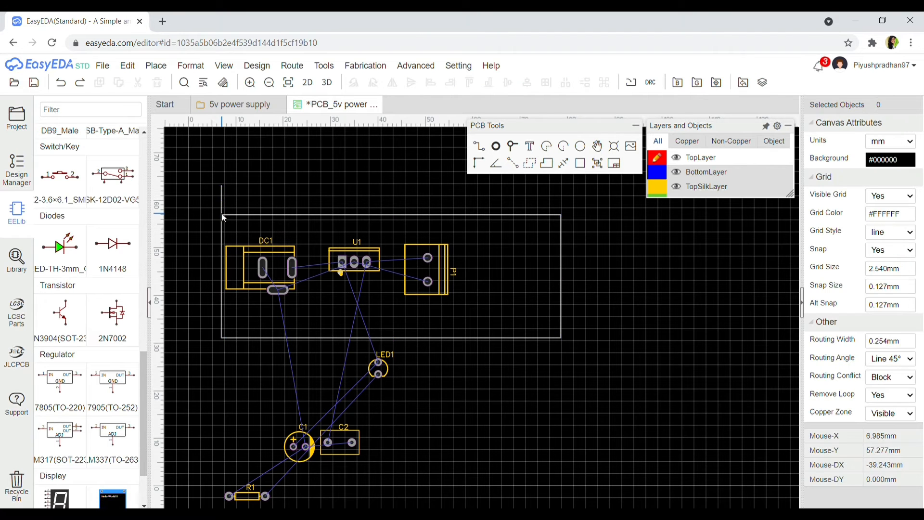
{"action": "key", "text": "ctrl+z"}
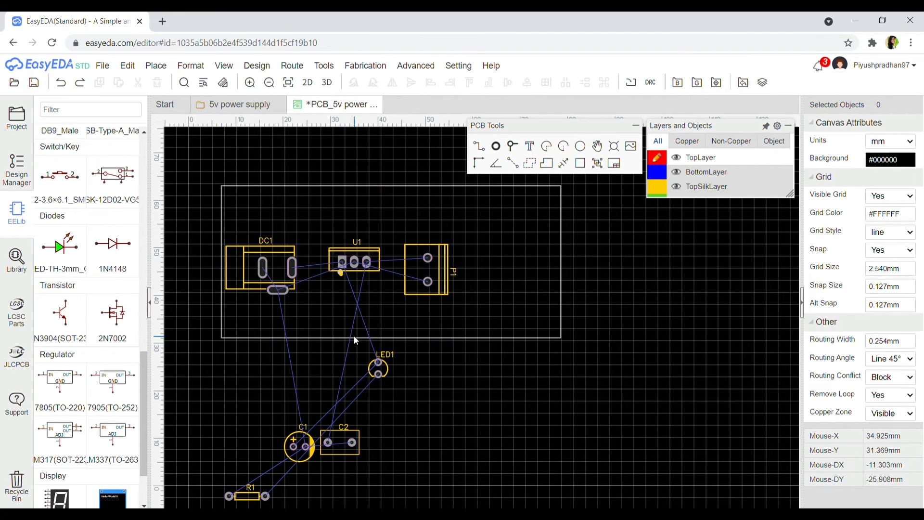
Raise the outline's lower edge for a height of about 24 mm, and respace DC1, P1 and the quarter-turned U1 inside it
{"action": "left_click_drag", "start_coordinate": [354, 338], "coordinate": [357, 300]}
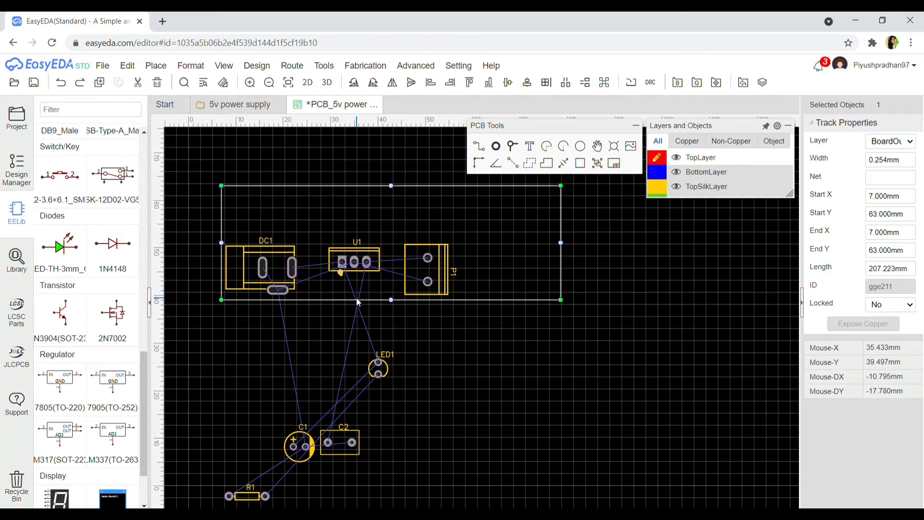
{"action": "left_click_drag", "start_coordinate": [260, 270], "coordinate": [262, 245]}
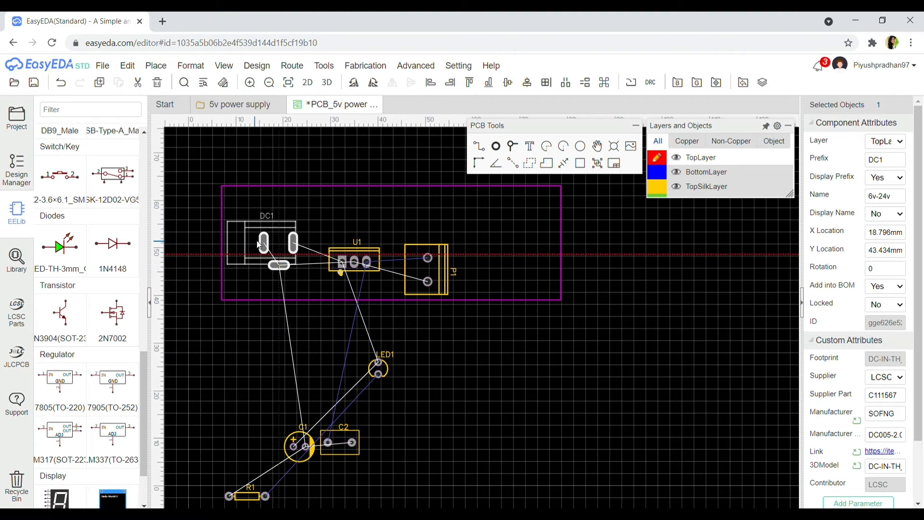
{"action": "left_click_drag", "start_coordinate": [445, 275], "coordinate": [543, 249]}
{"action": "left_click_drag", "start_coordinate": [365, 263], "coordinate": [413, 251]}
{"action": "key", "text": "space"}
Place LED1, R1 and C1 between the DC jack and U1, and C2 rotated to 270° between U1 and P1
{"action": "left_click_drag", "start_coordinate": [378, 373], "coordinate": [371, 241]}
{"action": "left_click_drag", "start_coordinate": [243, 489], "coordinate": [358, 267]}
{"action": "left_click_drag", "start_coordinate": [306, 449], "coordinate": [332, 248]}
{"action": "left_click_drag", "start_coordinate": [353, 446], "coordinate": [482, 254]}
{"action": "key", "text": "space"}
{"action": "key", "text": "space"}
{"action": "key", "text": "space"}
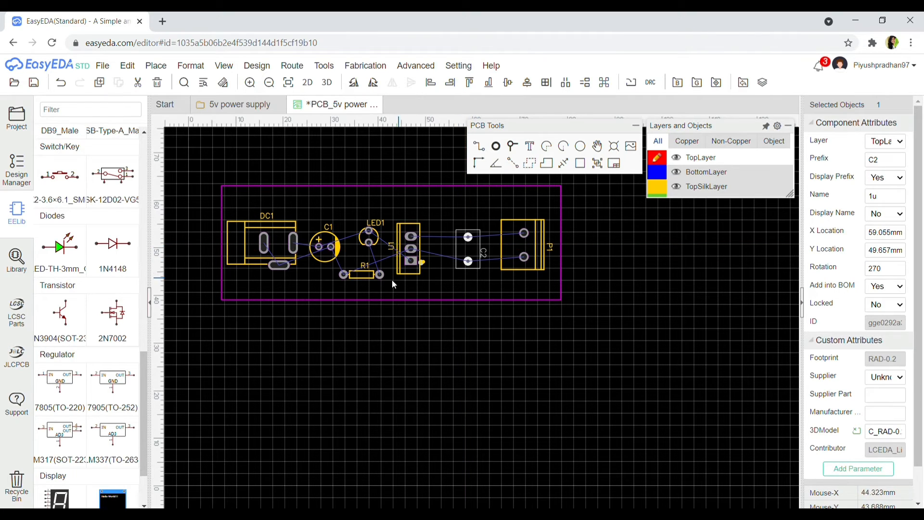
Move R1 near the board's upper edge, LED1 below it rotated to 180°, and rotate C1 to 270°
{"action": "left_click_drag", "start_coordinate": [371, 242], "coordinate": [372, 236]}
{"action": "left_click_drag", "start_coordinate": [367, 273], "coordinate": [354, 204]}
{"action": "left_click_drag", "start_coordinate": [370, 234], "coordinate": [330, 255]}
{"action": "key", "text": "space"}
{"action": "key", "text": "space"}
{"action": "key", "text": "space"}
{"action": "key", "text": "space"}
{"action": "key", "text": "space"}
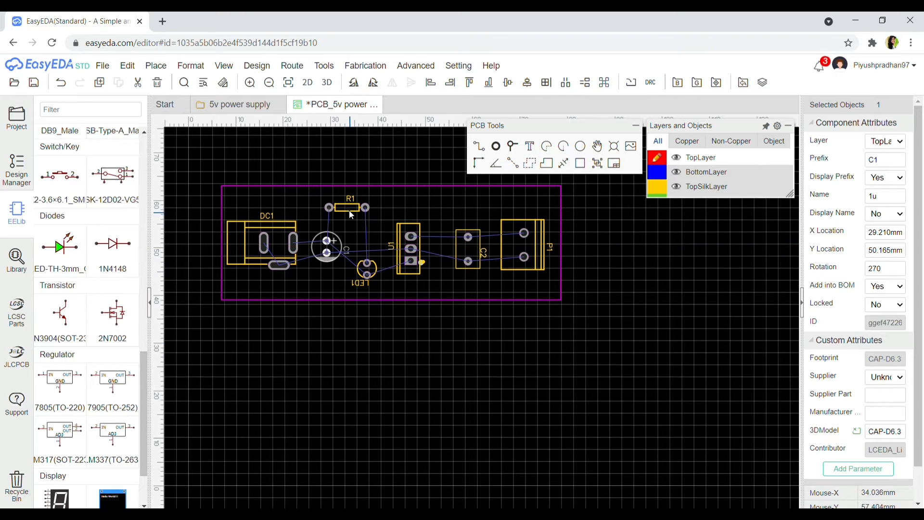
Fine-tune the spacing of R1, U1, C2, LED1 and C1 on the board, and save the PCB
{"action": "left_click_drag", "start_coordinate": [351, 215], "coordinate": [362, 218]}
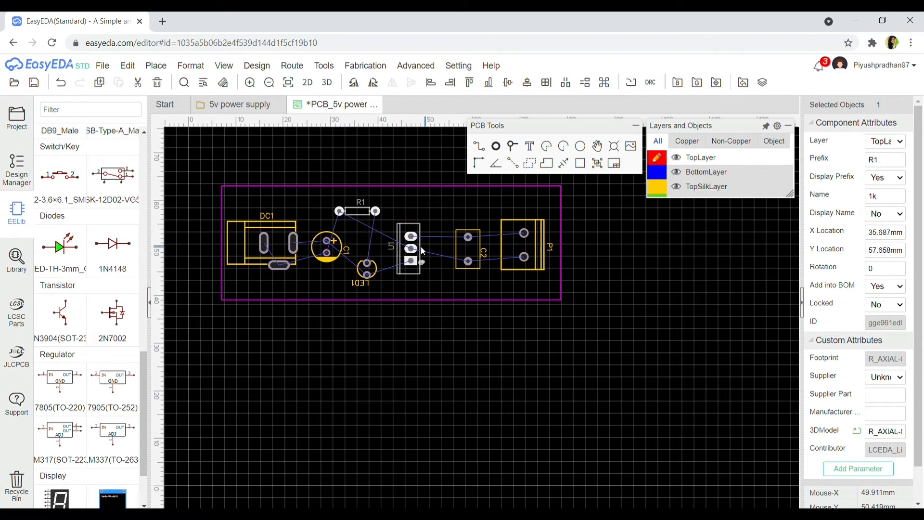
{"action": "left_click_drag", "start_coordinate": [423, 251], "coordinate": [470, 255]}
{"action": "left_click_drag", "start_coordinate": [364, 275], "coordinate": [378, 275]}
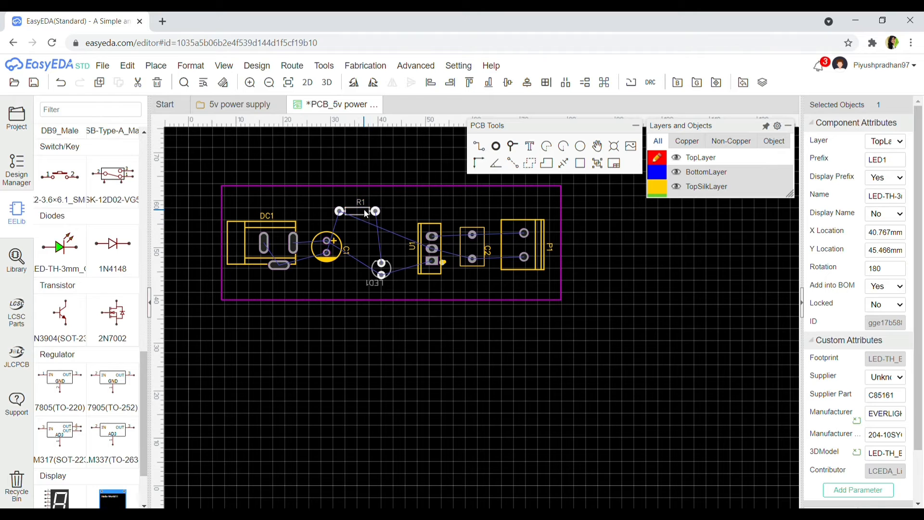
{"action": "left_click_drag", "start_coordinate": [364, 209], "coordinate": [378, 215]}
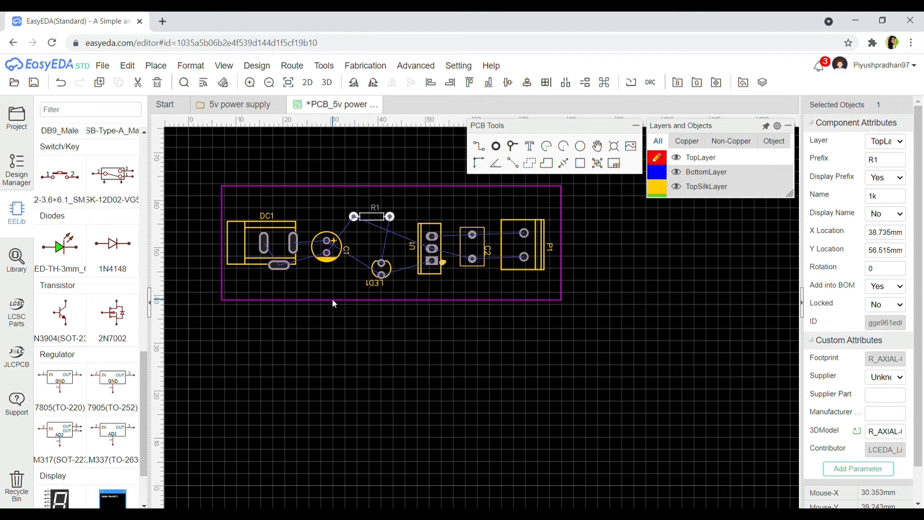
{"action": "left_click_drag", "start_coordinate": [332, 257], "coordinate": [338, 257]}
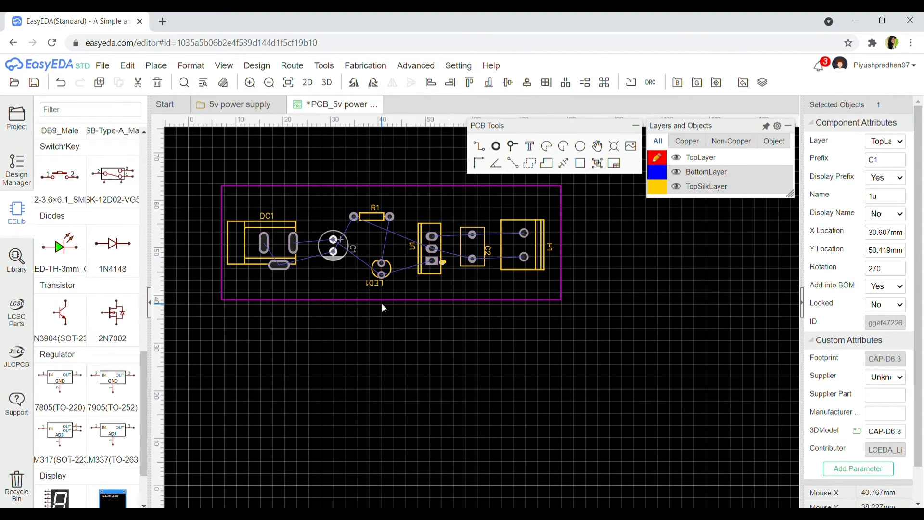
{"action": "left_click", "coordinate": [34, 83]}
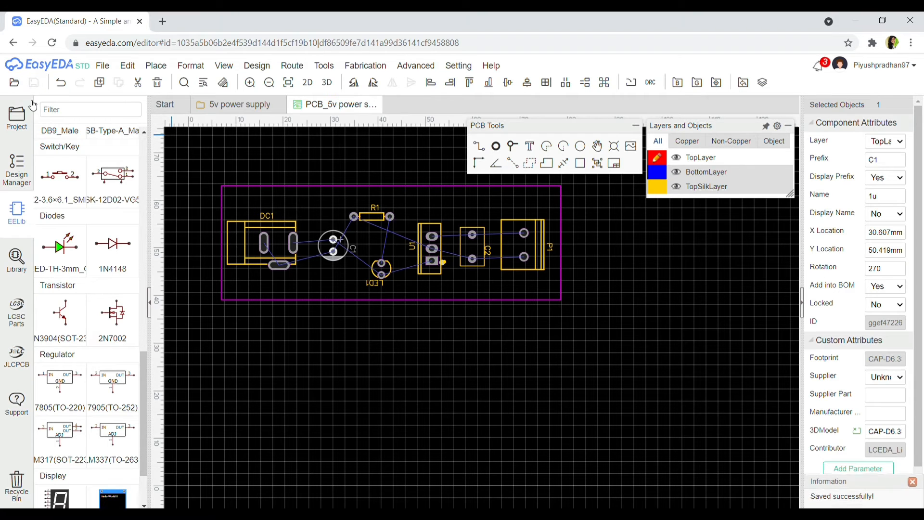
In the schematic, change capacitor C1's footprint to CAP-D8.0-F3.5 from the LCSC library
{"action": "left_click", "coordinate": [241, 108]}
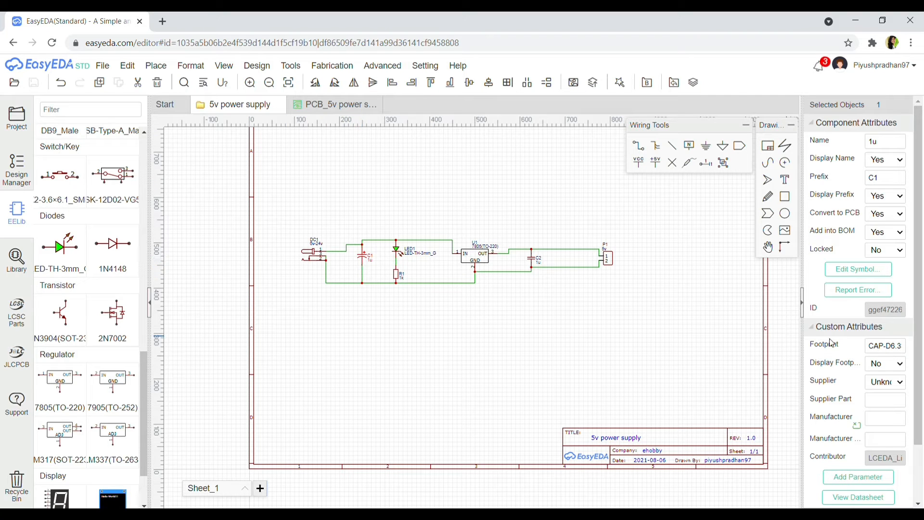
{"action": "left_click", "coordinate": [886, 346]}
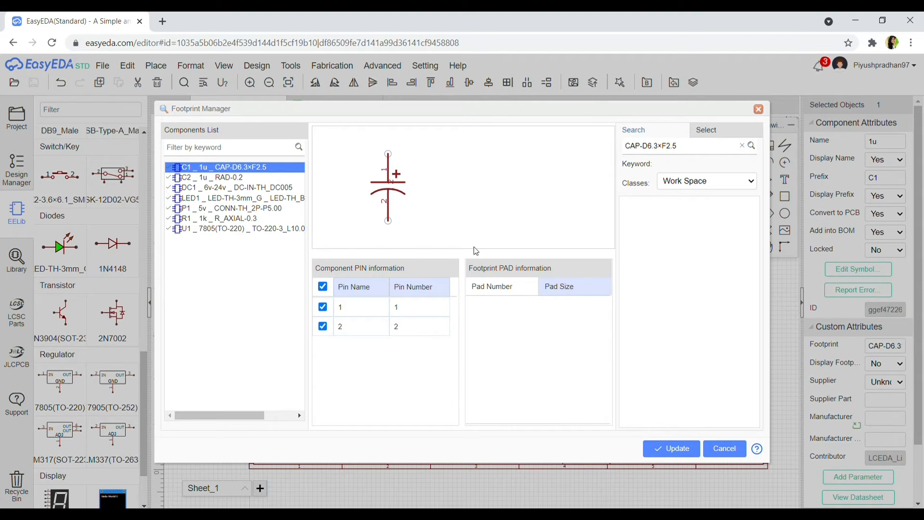
{"action": "triple_click", "coordinate": [688, 150]}
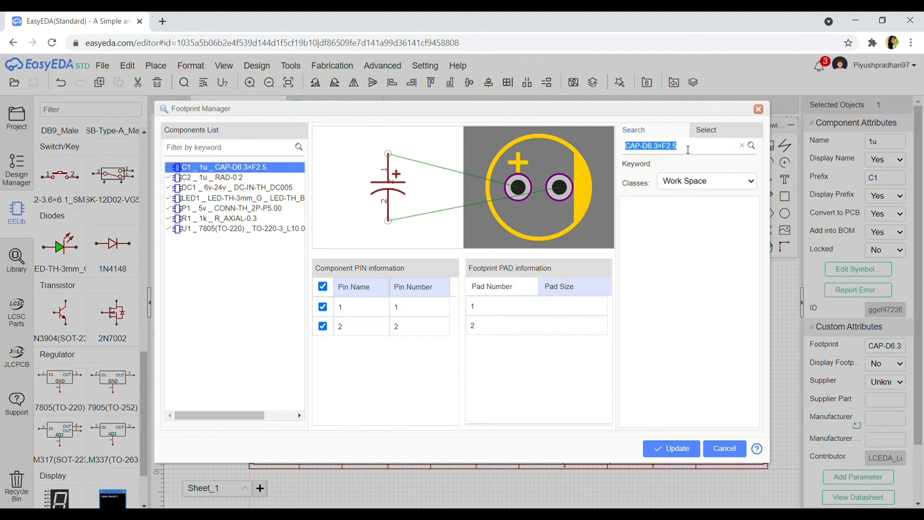
{"action": "left_click", "coordinate": [689, 150]}
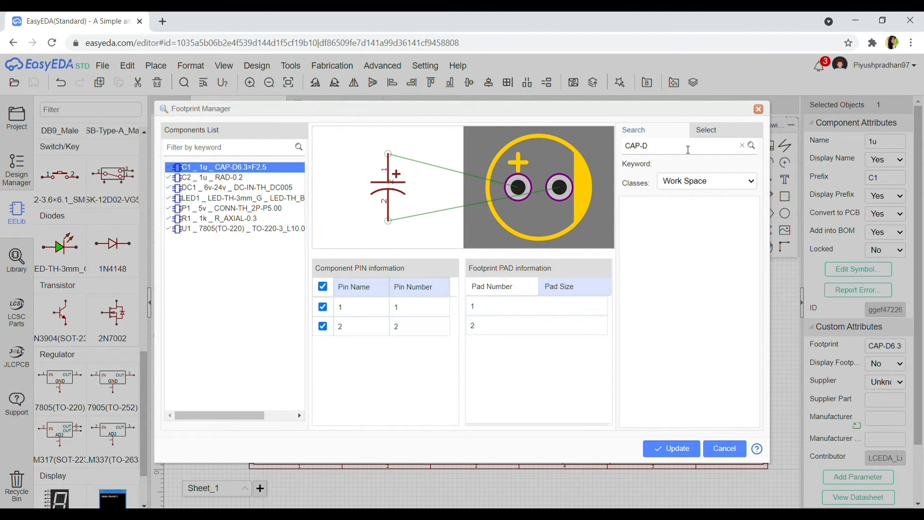
{"action": "key", "text": "Return"}
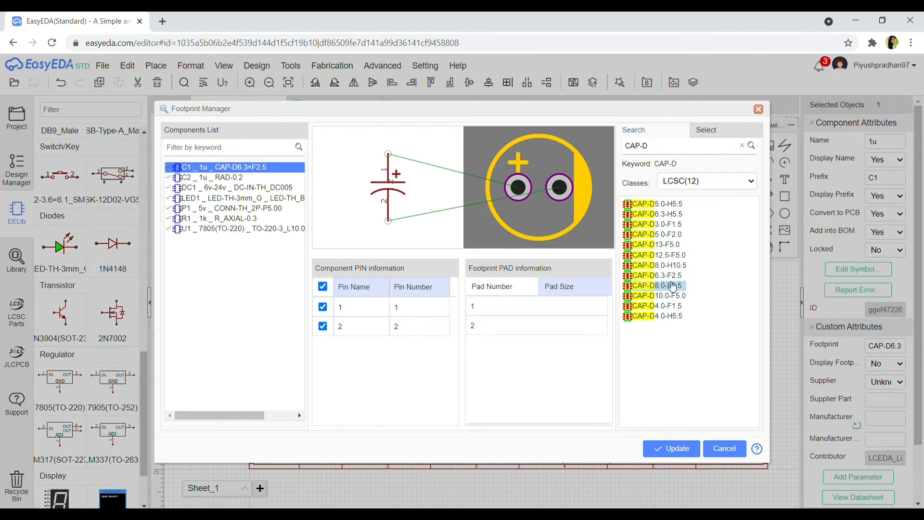
{"action": "left_click", "coordinate": [669, 286]}
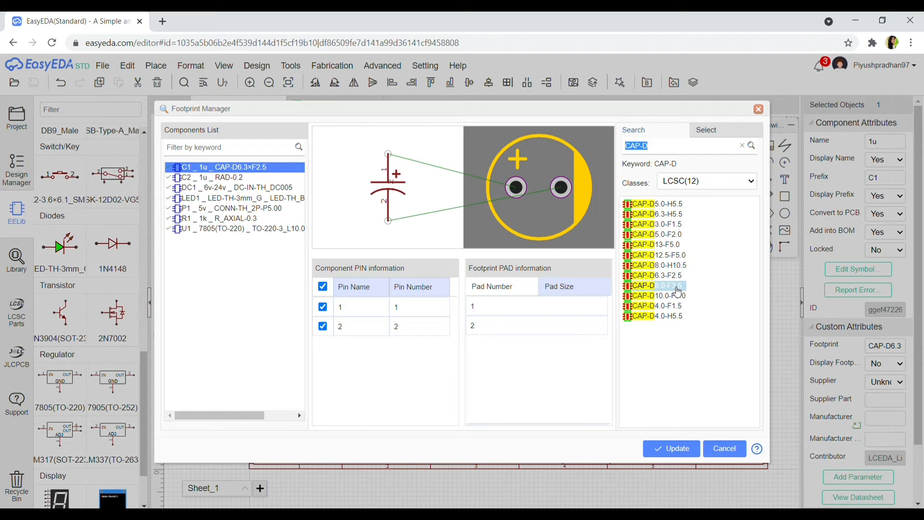
{"action": "left_click", "coordinate": [684, 454]}
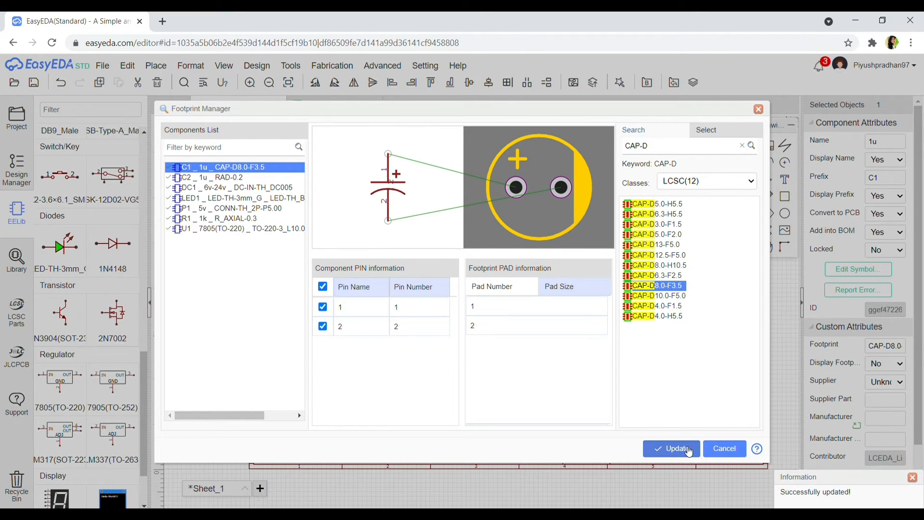
{"action": "left_click", "coordinate": [724, 449]}
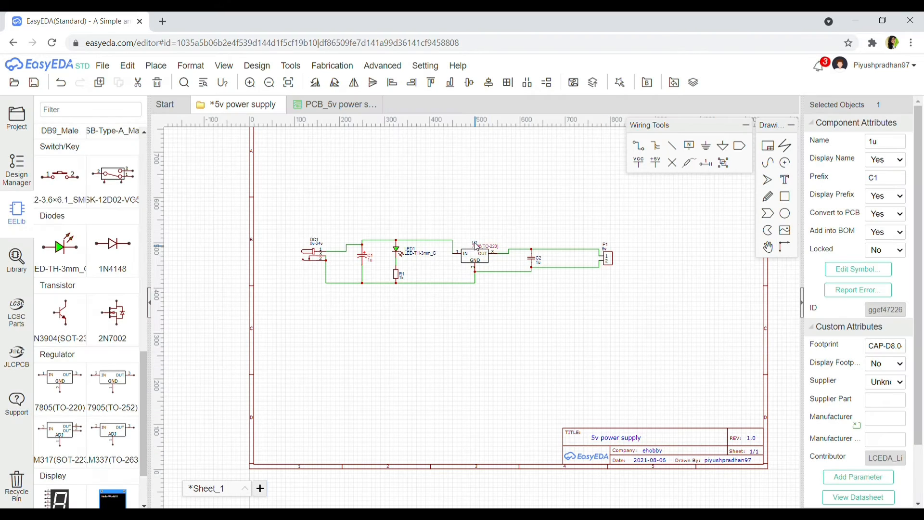
Change capacitor C2's footprint to RAD-0.1 from the LCSC library
{"action": "left_click", "coordinate": [534, 263]}
{"action": "left_click", "coordinate": [885, 344]}
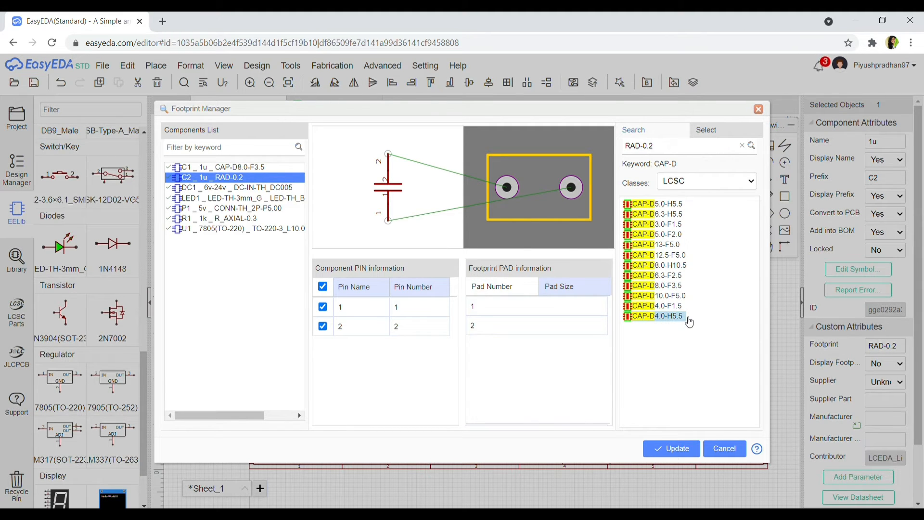
{"action": "left_click", "coordinate": [658, 150]}
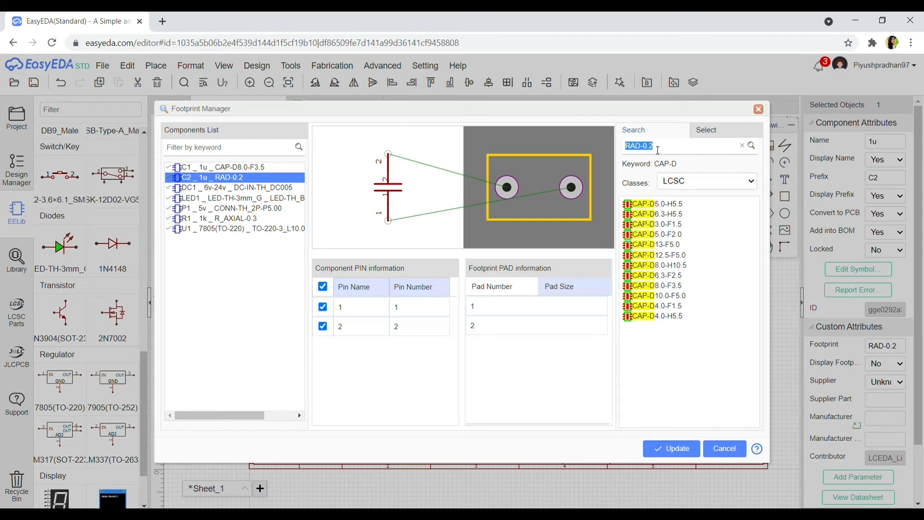
{"action": "left_click", "coordinate": [658, 149]}
{"action": "type", "text": ".1"}
{"action": "key", "text": "Return"}
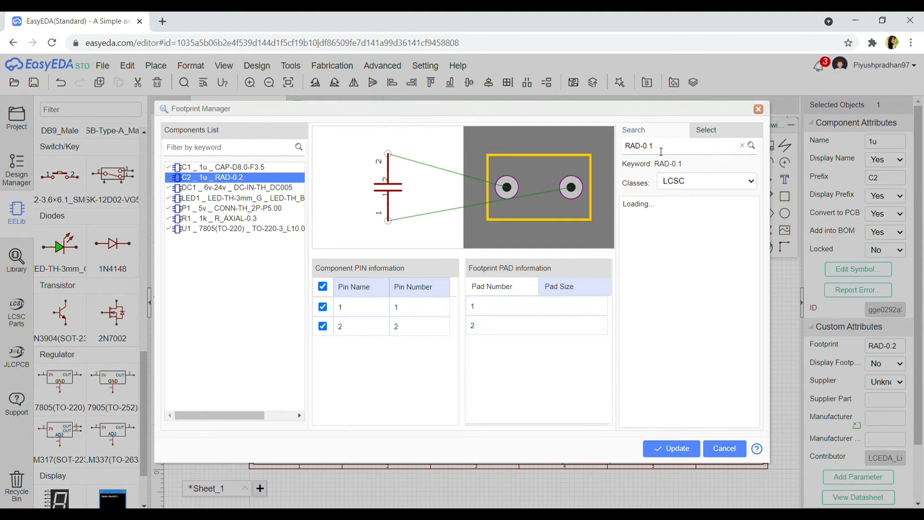
{"action": "left_click", "coordinate": [647, 206]}
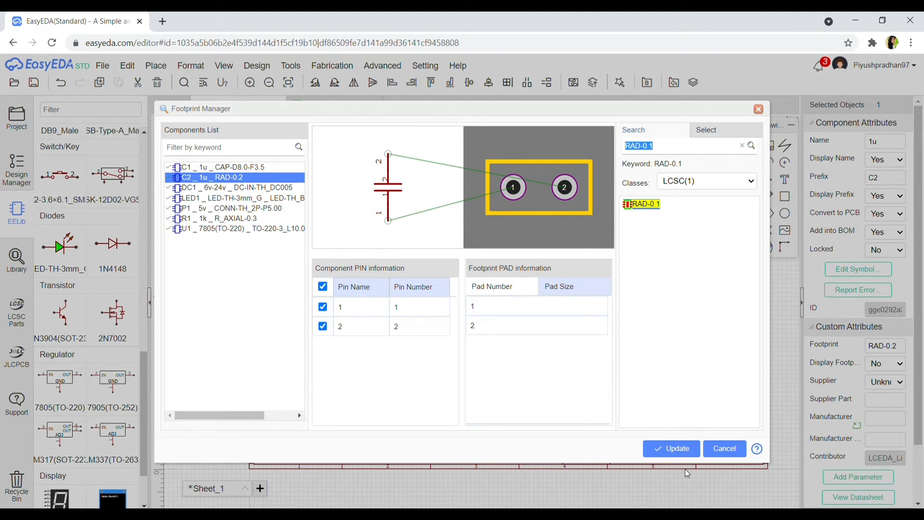
{"action": "left_click", "coordinate": [674, 449]}
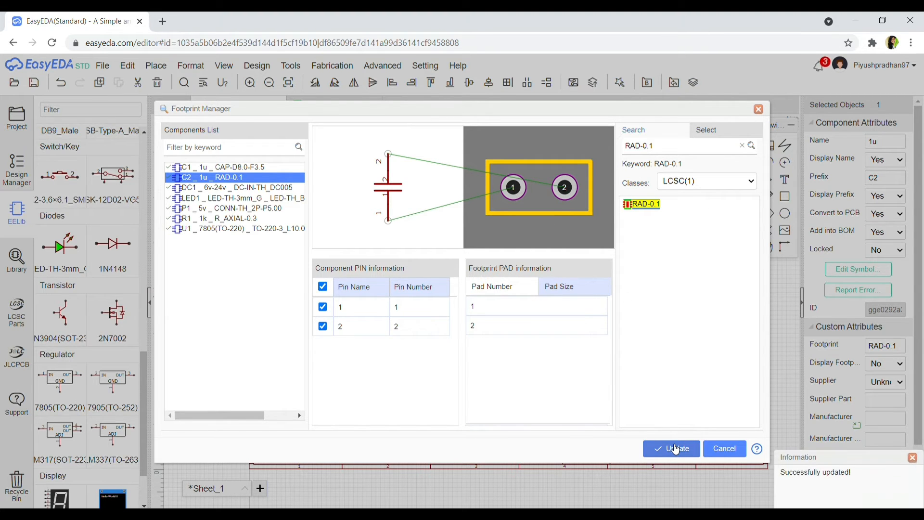
{"action": "left_click", "coordinate": [642, 205]}
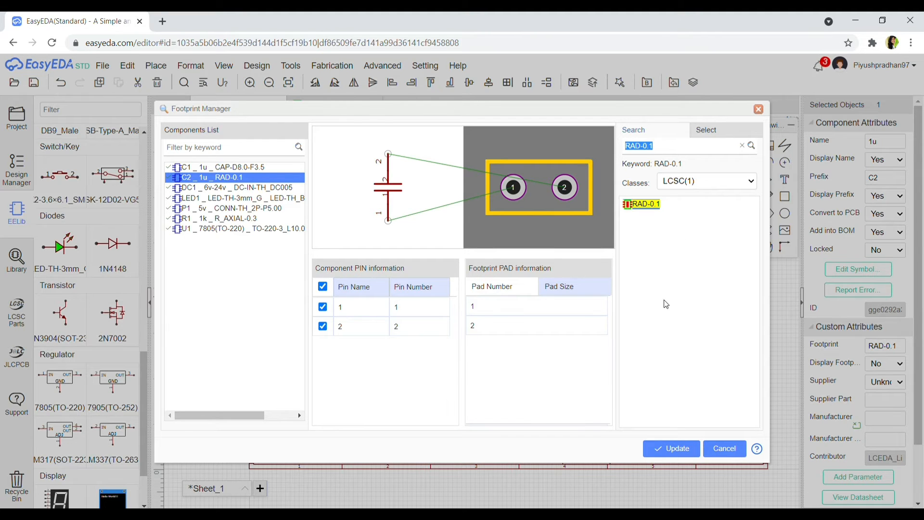
{"action": "left_click", "coordinate": [676, 450]}
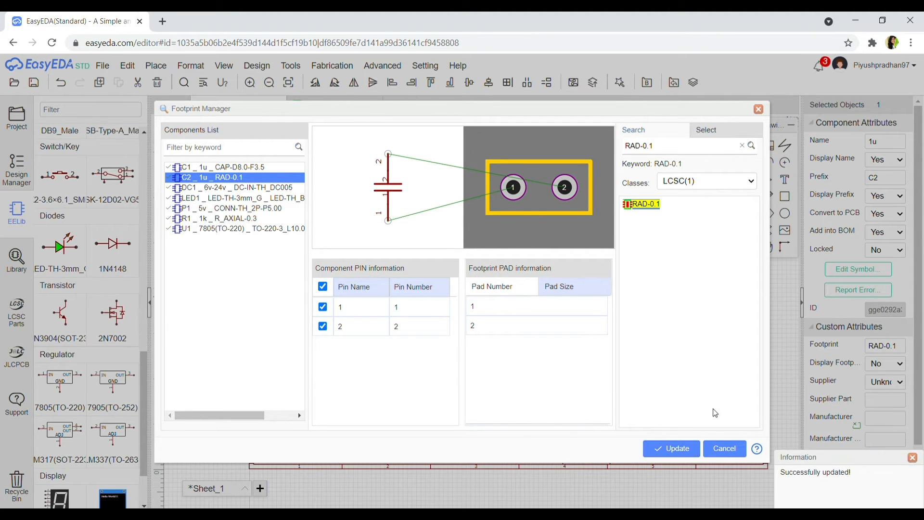
{"action": "left_click", "coordinate": [755, 111]}
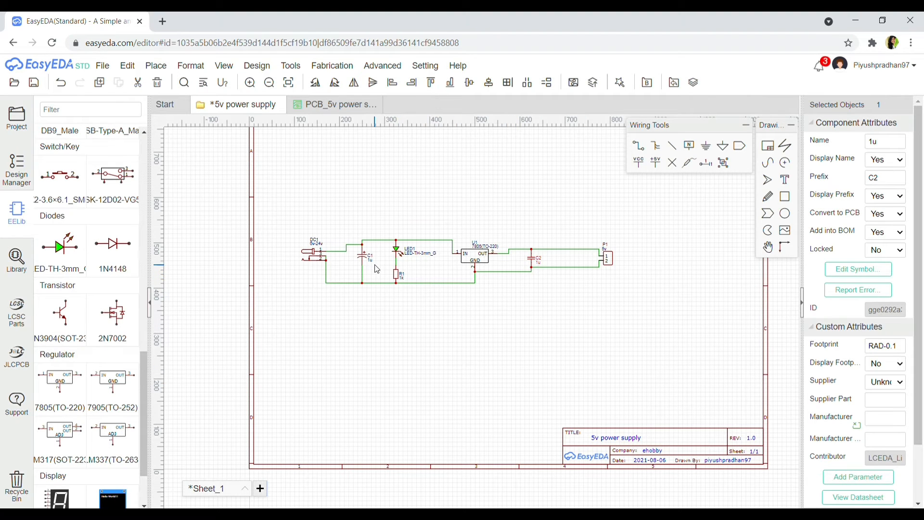
Change capacitor C1's value label to 1000uf
{"action": "scroll", "coordinate": [377, 269], "scroll_direction": "up", "scroll_amount": 3}
{"action": "left_click", "coordinate": [363, 248]}
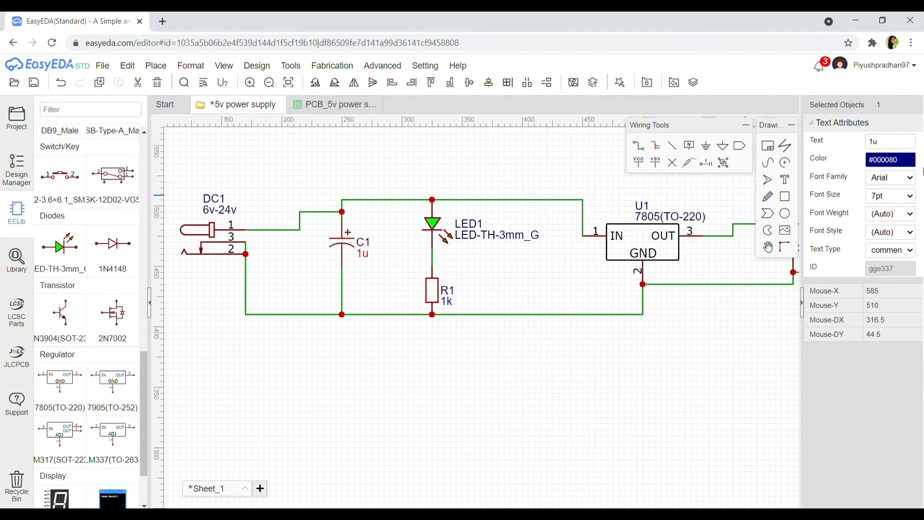
{"action": "double_click", "coordinate": [880, 148]}
{"action": "left_click", "coordinate": [725, 348]}
{"action": "scroll", "coordinate": [725, 348], "scroll_direction": "up", "scroll_amount": 2}
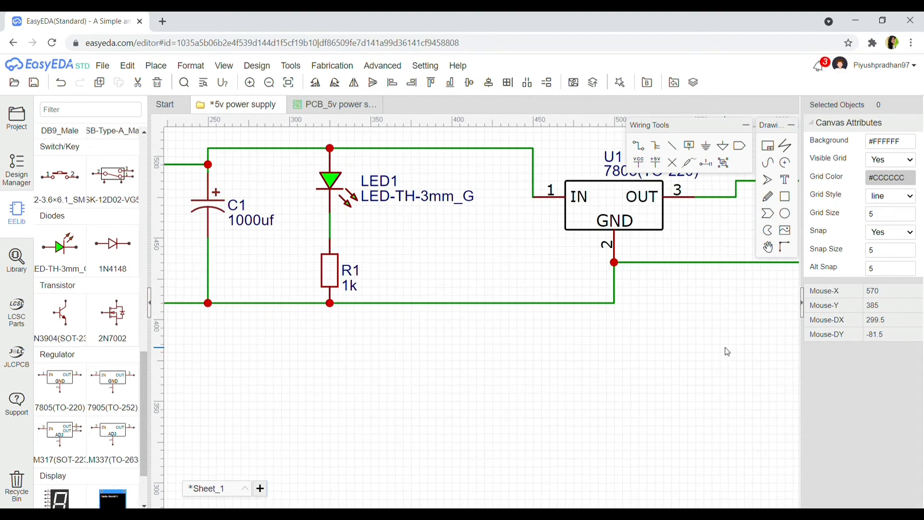
Change capacitor C2's value label to 100nf and save the schematic
{"action": "right_click_drag", "start_coordinate": [725, 348], "coordinate": [489, 383]}
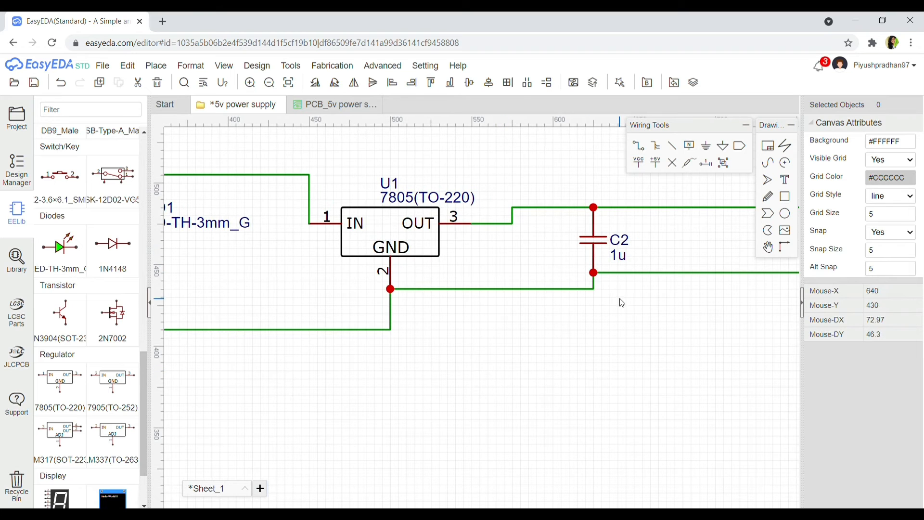
{"action": "right_click_drag", "start_coordinate": [605, 357], "coordinate": [537, 380]}
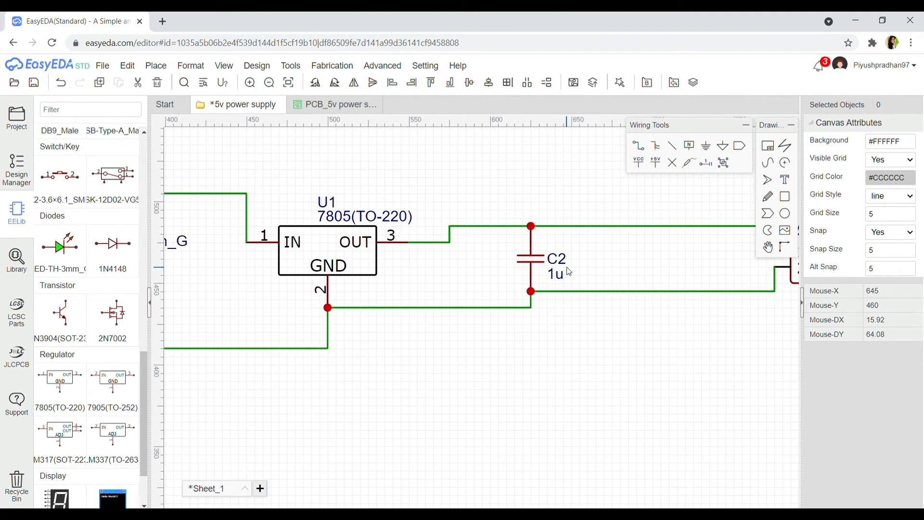
{"action": "left_click", "coordinate": [556, 276]}
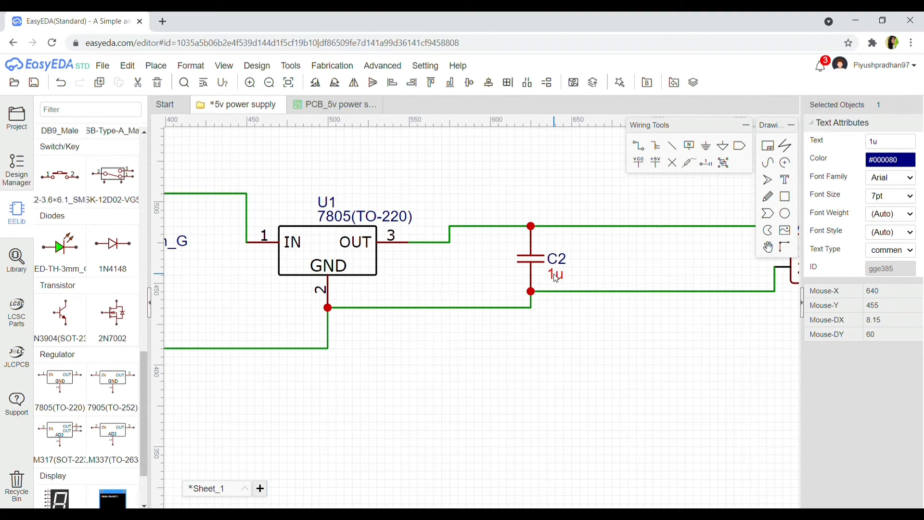
{"action": "double_click", "coordinate": [880, 144]}
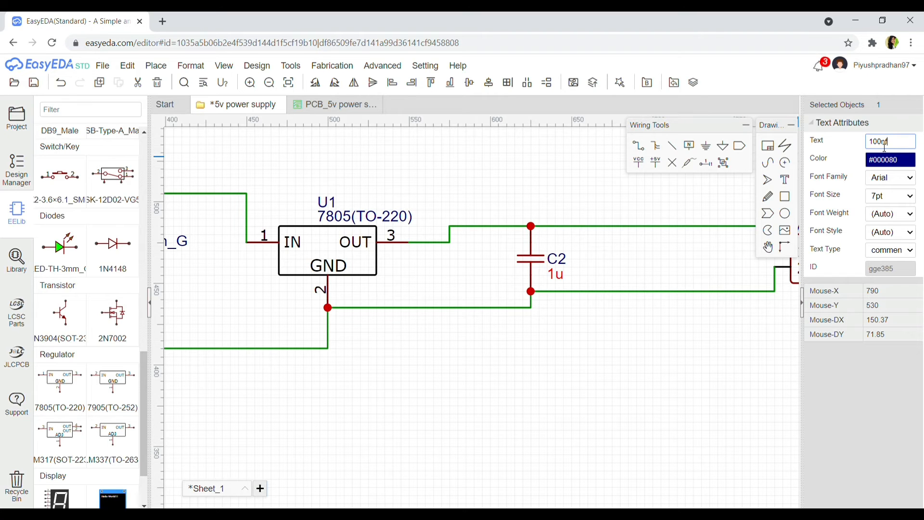
{"action": "type", "text": "100nf"}
{"action": "key", "text": "Return"}
{"action": "left_click", "coordinate": [658, 372]}
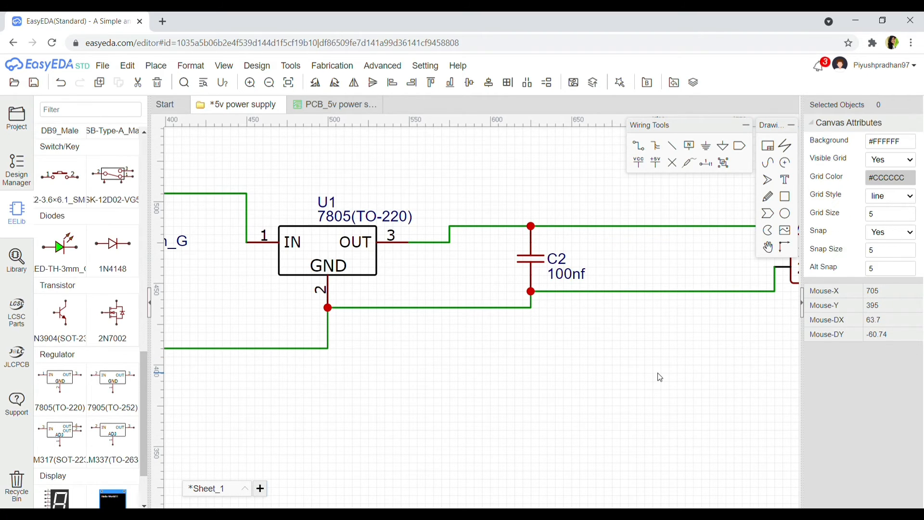
{"action": "scroll", "coordinate": [658, 372], "scroll_direction": "down", "scroll_amount": 4}
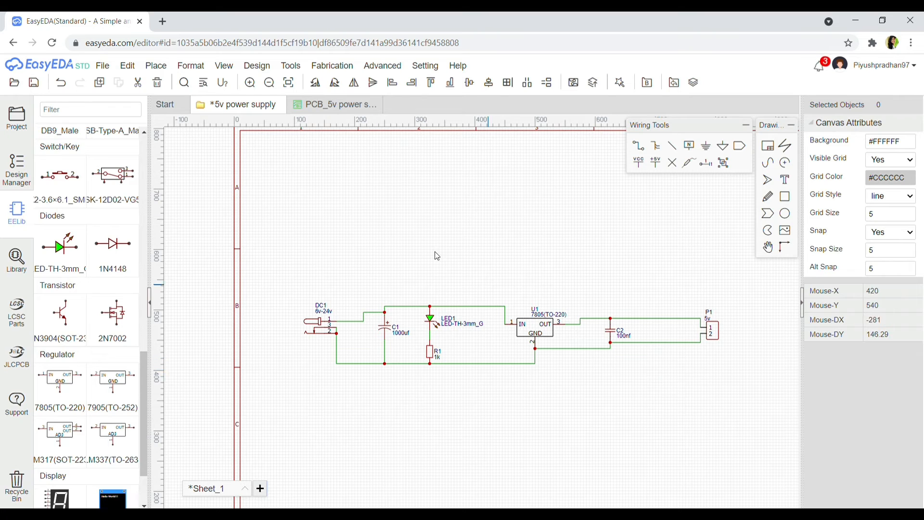
{"action": "left_click", "coordinate": [35, 84]}
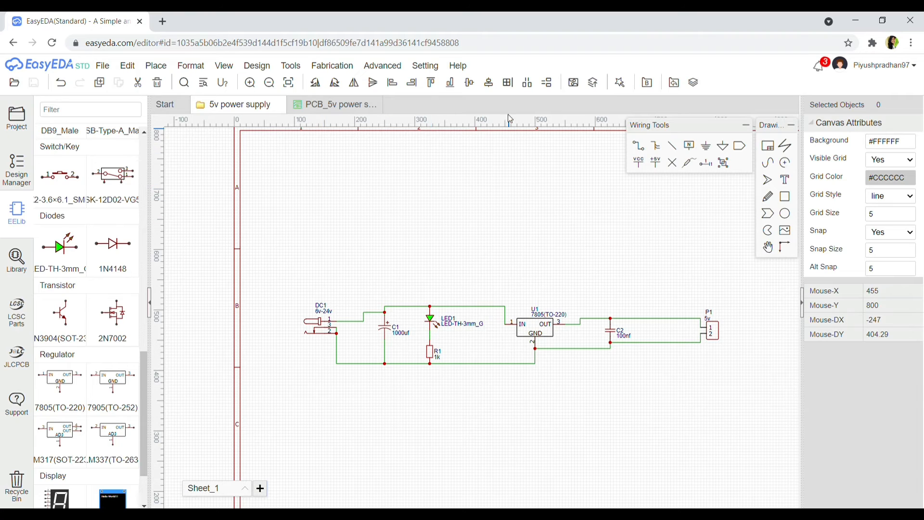
Update the PCB from the schematic and set the Default design rule's track width to 0.75 mm
{"action": "left_click", "coordinate": [597, 83]}
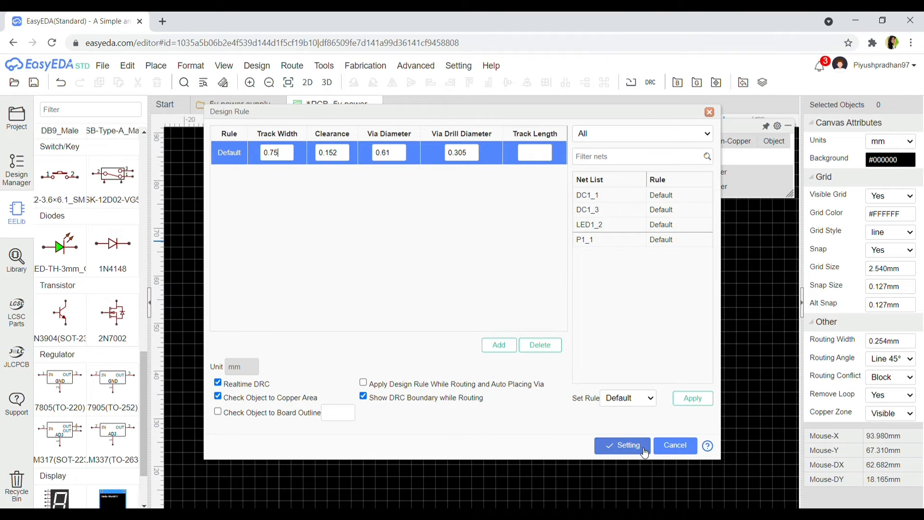
{"action": "left_click", "coordinate": [643, 450]}
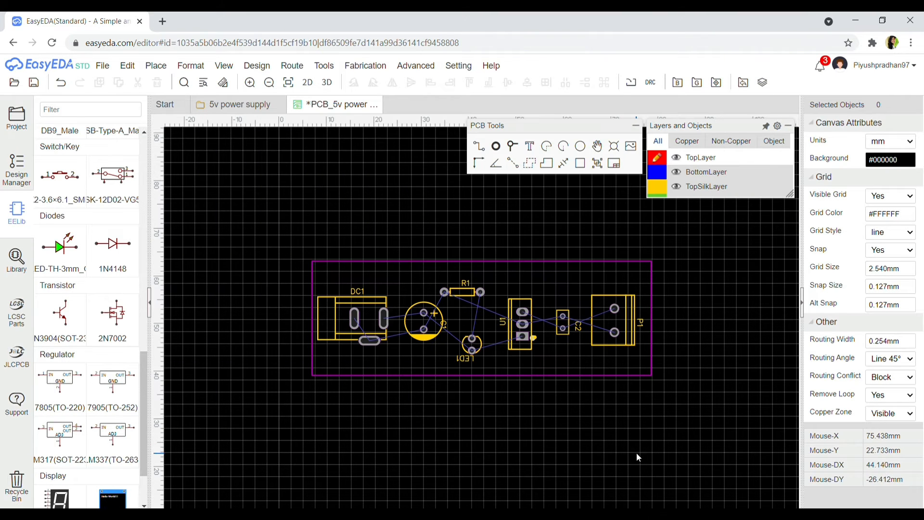
Rotate capacitor C2 by 180 degrees on the board so its ratlines no longer cross
{"action": "scroll", "coordinate": [596, 436], "scroll_direction": "up", "scroll_amount": 3}
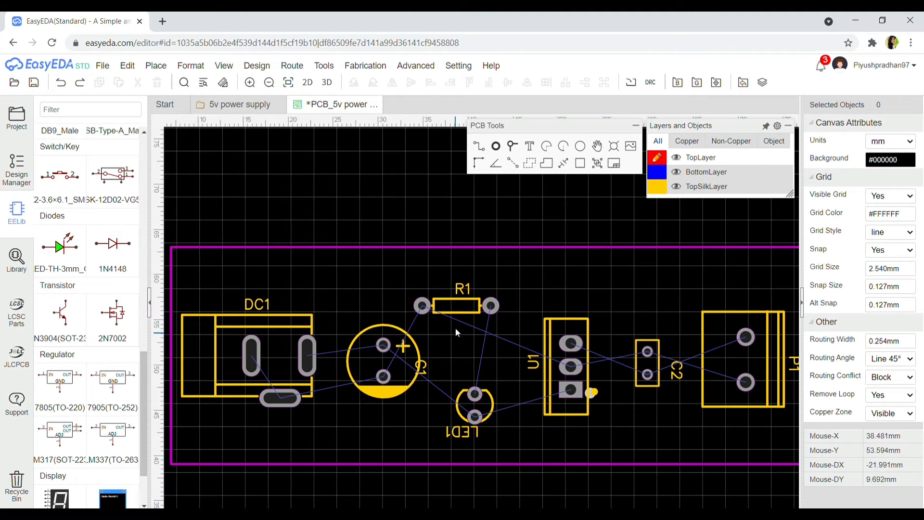
{"action": "left_click", "coordinate": [648, 375]}
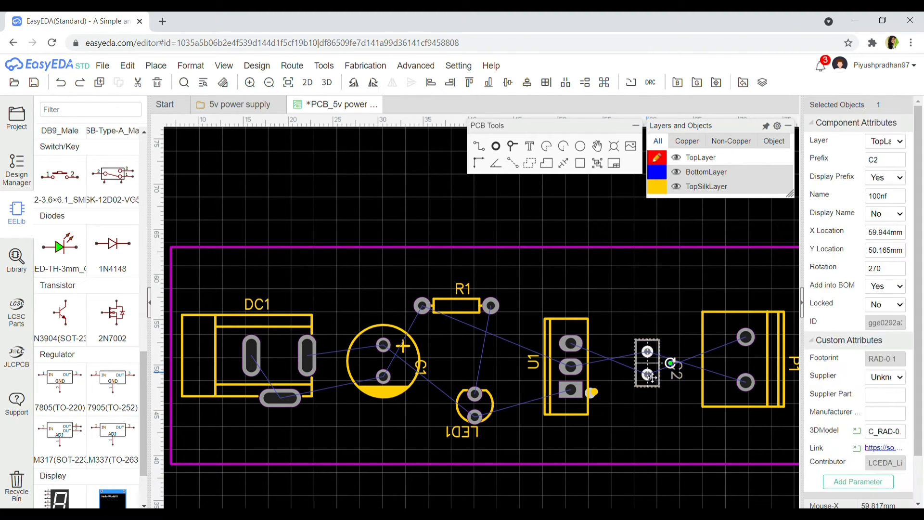
{"action": "left_click", "coordinate": [648, 375]}
{"action": "key", "text": "space"}
{"action": "key", "text": "space"}
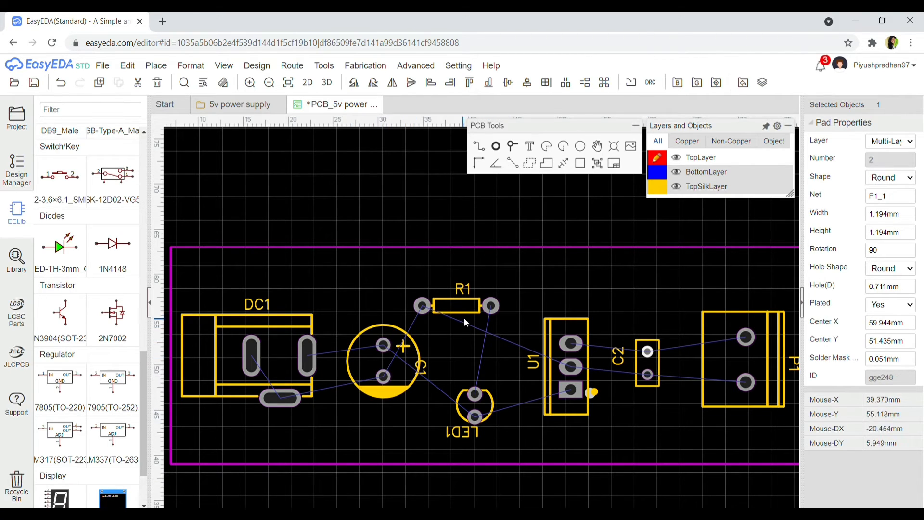
Swap the positions of LED1 and R1, placing LED1 above R1 with R1 rotated to 90° and LED1 to 0°
{"action": "left_click_drag", "start_coordinate": [486, 405], "coordinate": [535, 289]}
{"action": "left_click_drag", "start_coordinate": [459, 310], "coordinate": [474, 407]}
{"action": "key", "text": "space"}
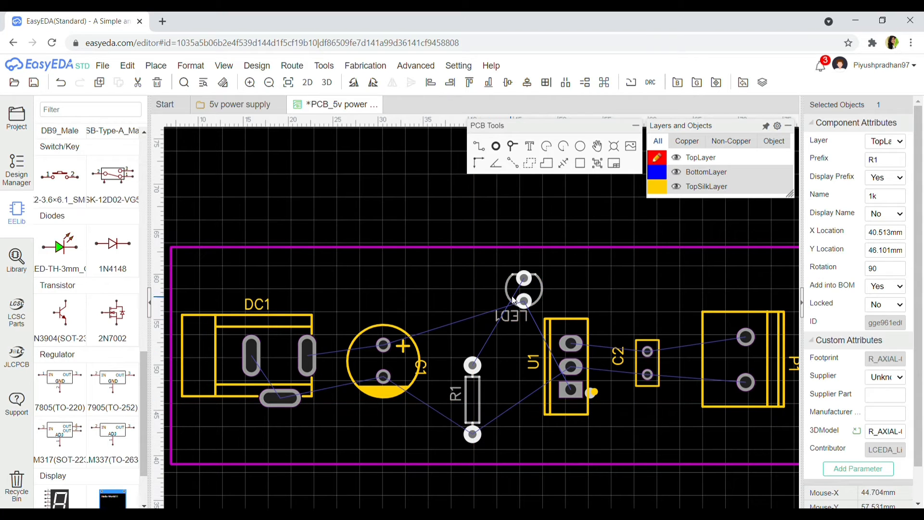
{"action": "left_click_drag", "start_coordinate": [515, 301], "coordinate": [482, 321]}
{"action": "key", "text": "space"}
{"action": "key", "text": "space"}
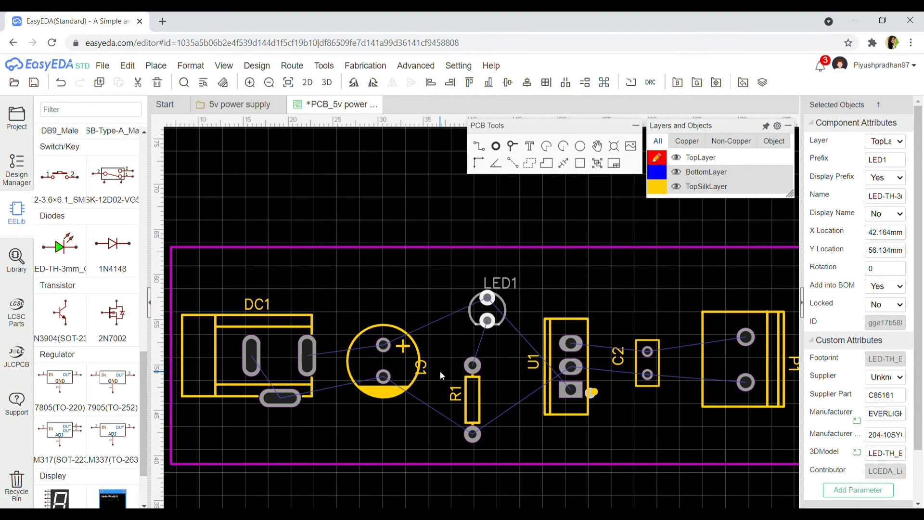
Line up R1 vertically beneath LED1 at 90° rotation and bring LED1 closer to it
{"action": "left_click_drag", "start_coordinate": [470, 408], "coordinate": [499, 405]}
{"action": "key", "text": "space"}
{"action": "key", "text": "space"}
{"action": "key", "text": "space"}
{"action": "key", "text": "space"}
{"action": "key", "text": "space"}
{"action": "key", "text": "space"}
{"action": "key", "text": "space"}
{"action": "key", "text": "space"}
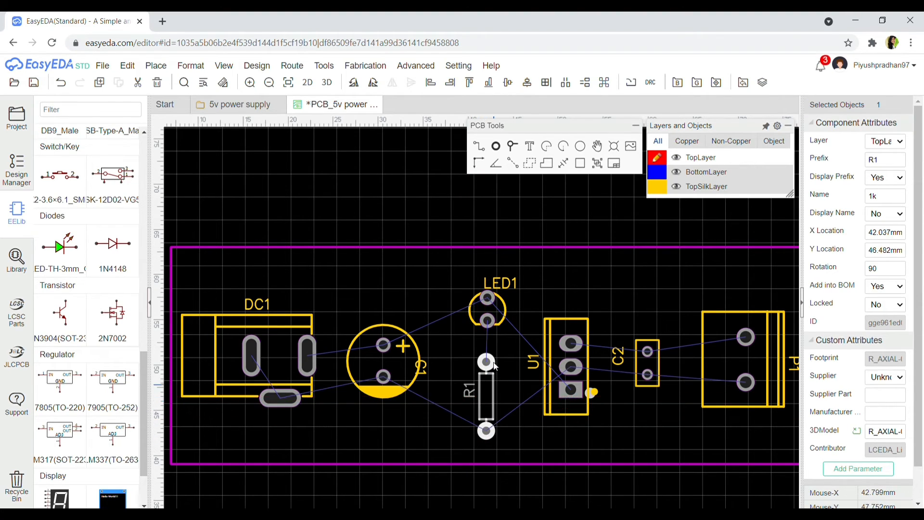
{"action": "mouse_move", "coordinate": [495, 315]}
{"action": "left_mouse_down"}
{"action": "mouse_move", "coordinate": [486, 316]}
{"action": "mouse_move", "coordinate": [493, 322]}
{"action": "left_mouse_up"}
{"action": "left_click", "coordinate": [603, 436]}
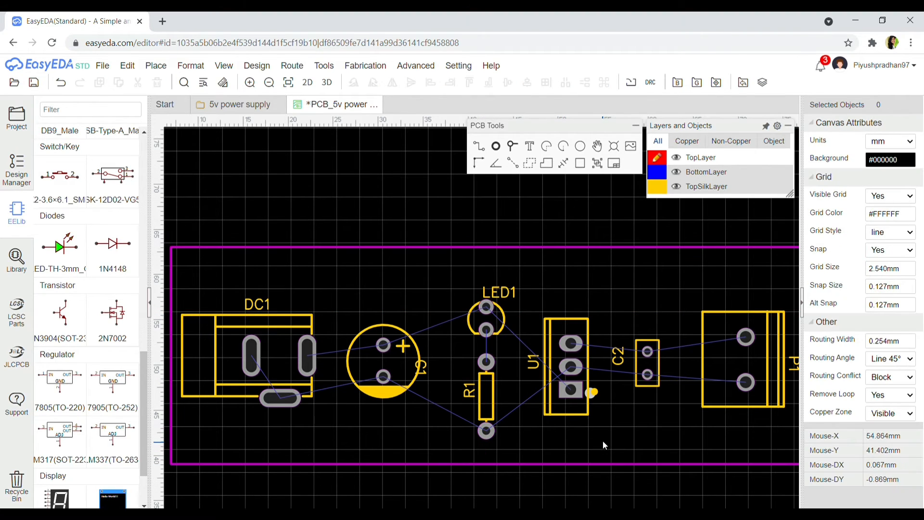
Route a TopLayer track joining DC1's left and lower pads to C1's lower pad, R1's lower pad, U1's middle pad and C2's lower pad
{"action": "left_click", "coordinate": [606, 164]}
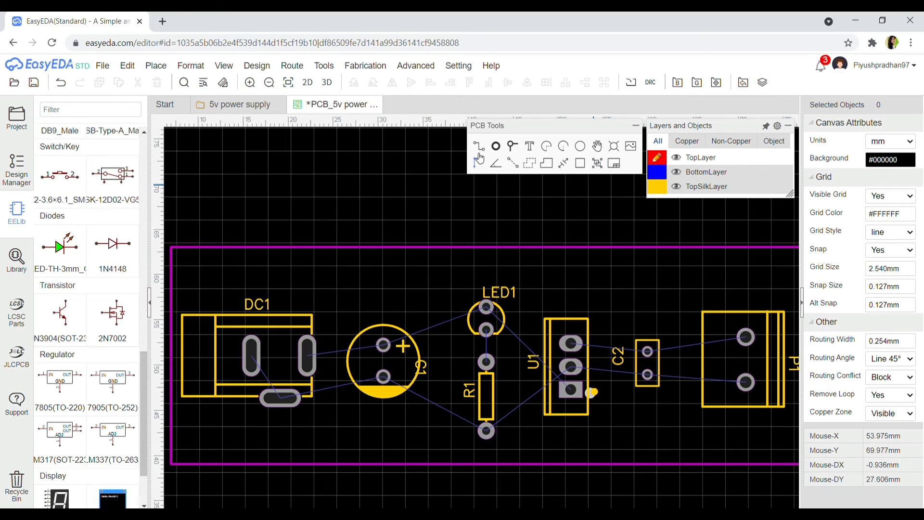
{"action": "left_click", "coordinate": [252, 356]}
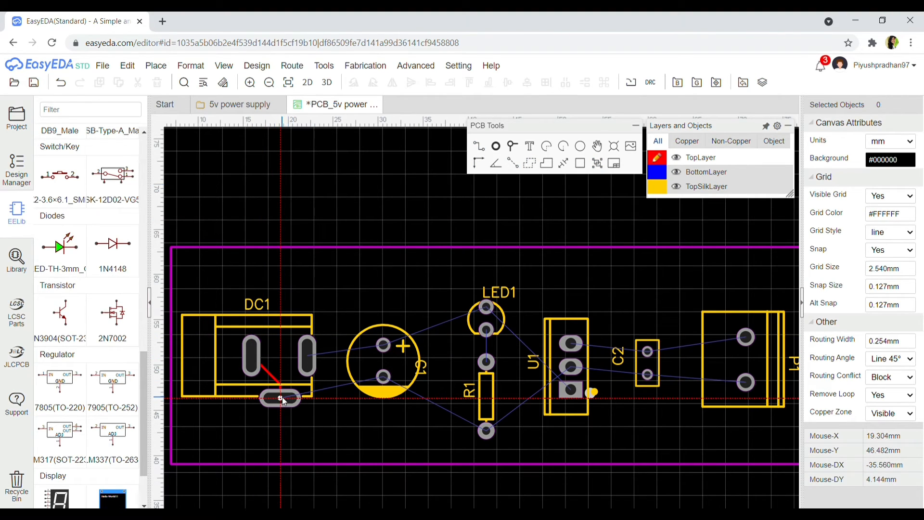
{"action": "left_click", "coordinate": [281, 399]}
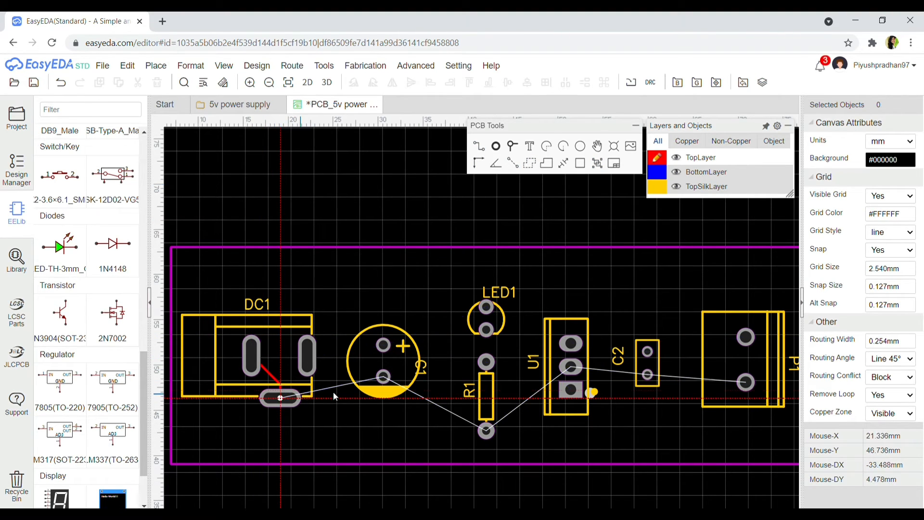
{"action": "left_click", "coordinate": [385, 377]}
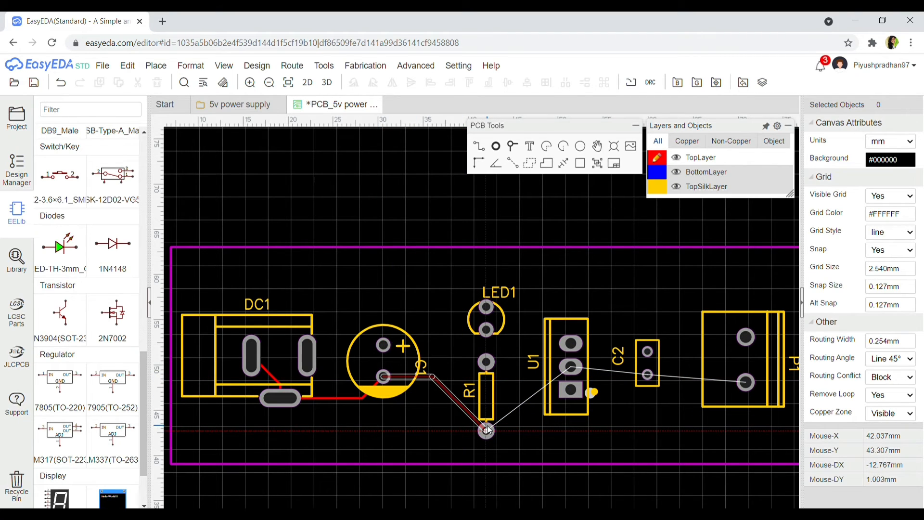
{"action": "left_click", "coordinate": [486, 431]}
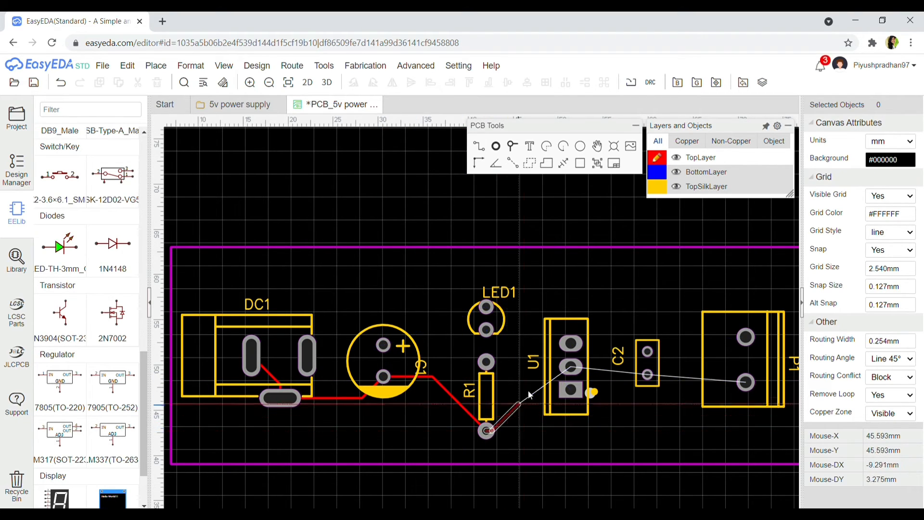
{"action": "left_click", "coordinate": [572, 369]}
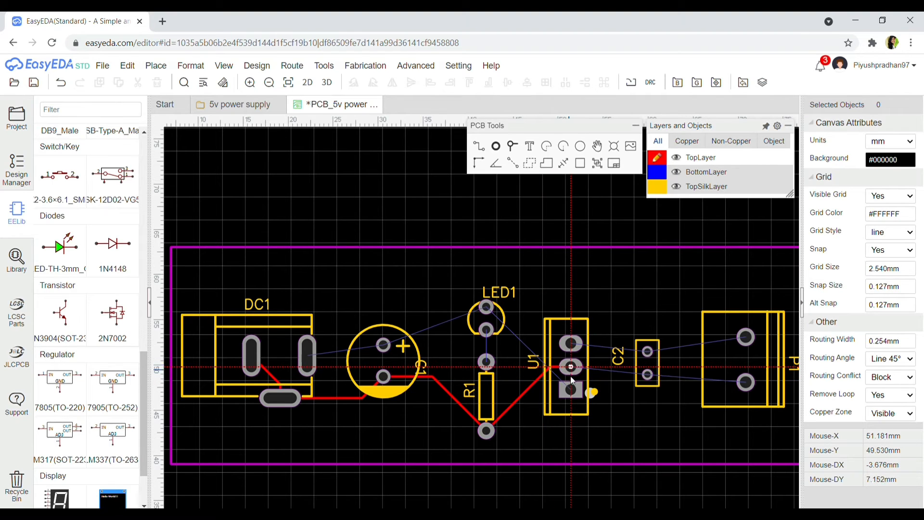
{"action": "left_click", "coordinate": [572, 368]}
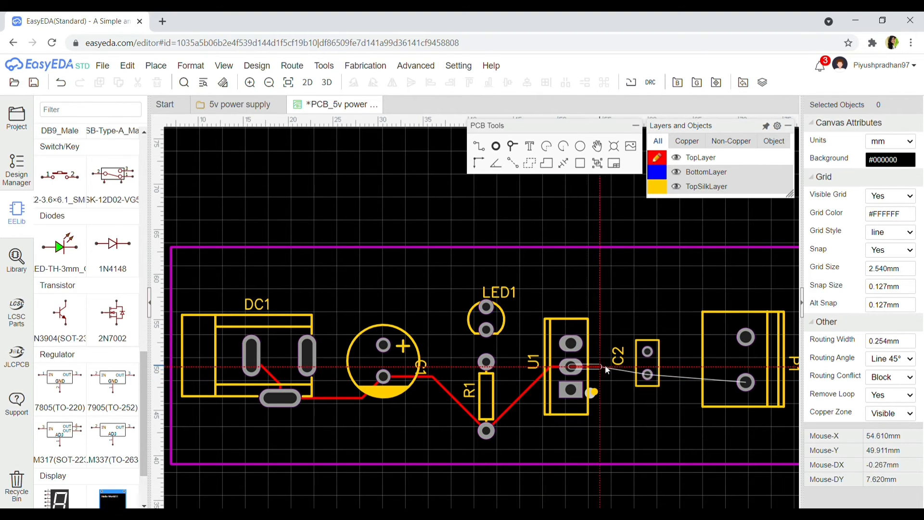
{"action": "left_click", "coordinate": [648, 374]}
Route a TopLayer track from U1's upper pad through C2's upper pad to P1's upper pad
{"action": "left_click", "coordinate": [648, 351]}
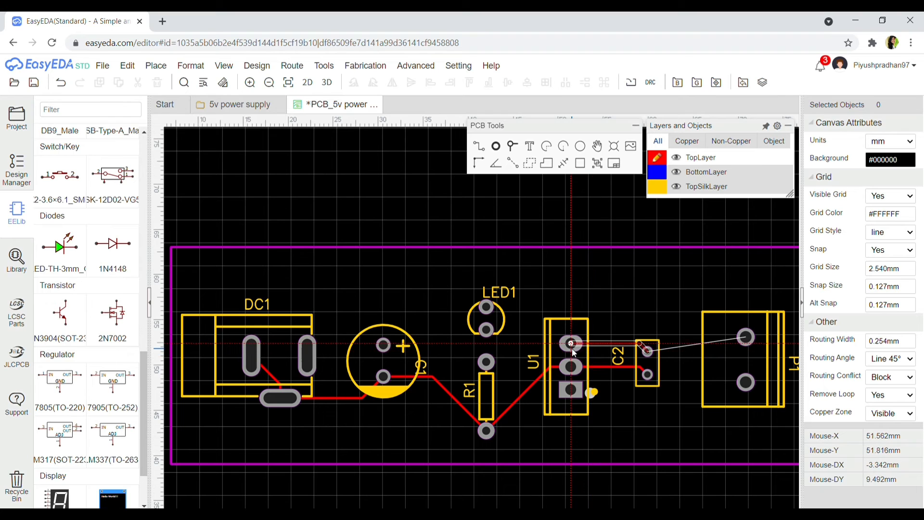
{"action": "left_click", "coordinate": [572, 344]}
{"action": "left_click", "coordinate": [648, 351]}
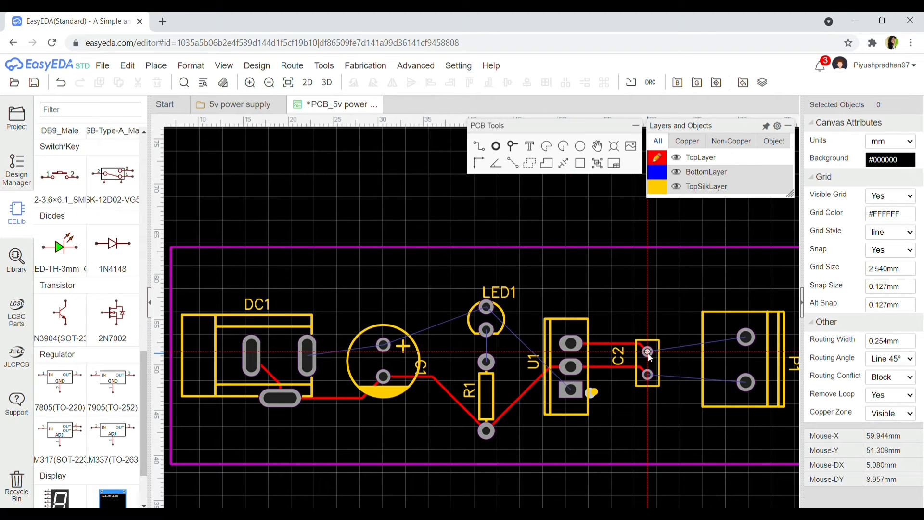
{"action": "left_click", "coordinate": [747, 339]}
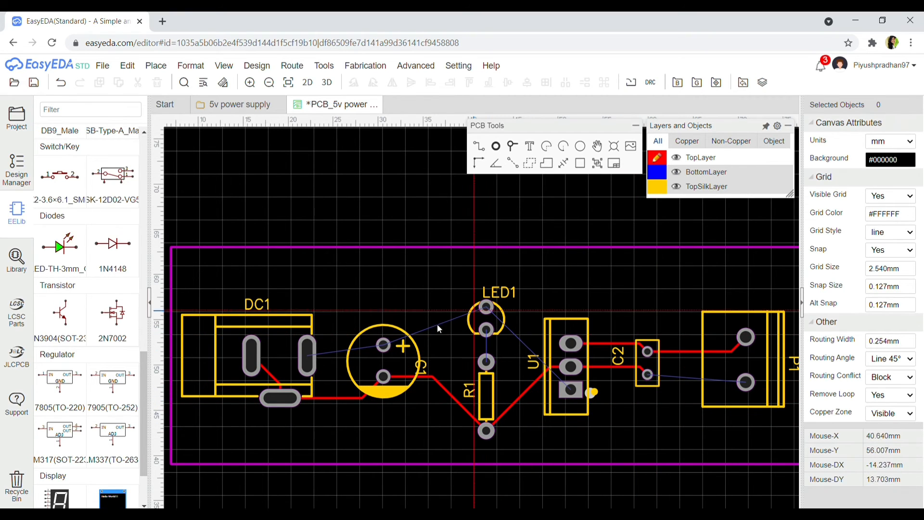
Route DC1's right pad through C1's positive pad to LED1's upper pad, and connect P1's lower pad to C2's lower pad
{"action": "left_click", "coordinate": [306, 358]}
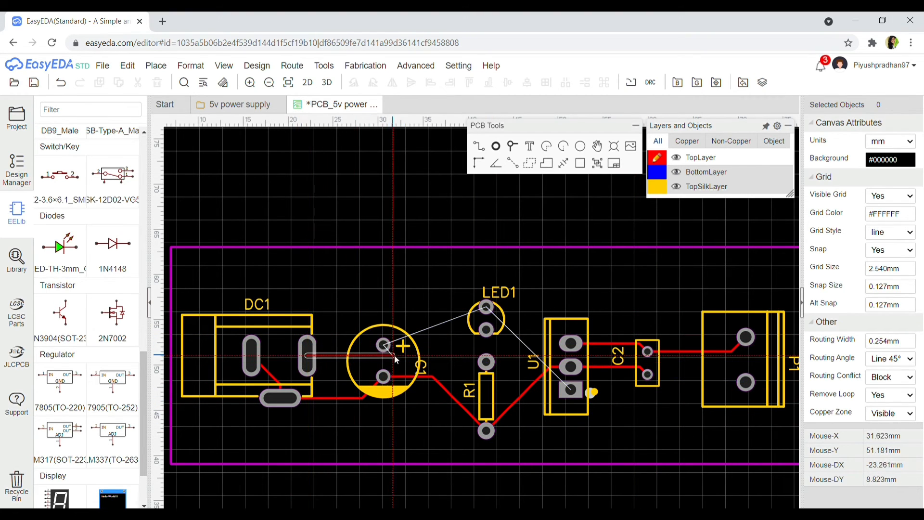
{"action": "left_click", "coordinate": [385, 346]}
{"action": "left_click", "coordinate": [385, 346]}
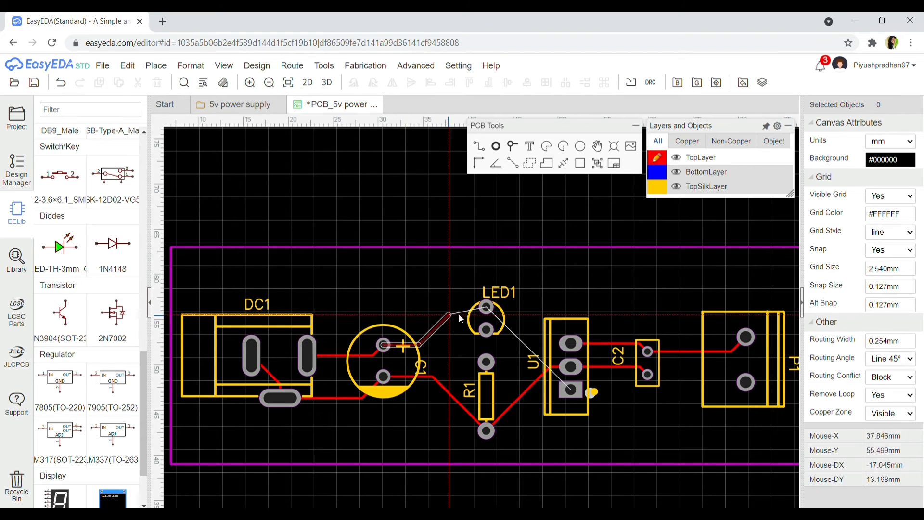
{"action": "left_click", "coordinate": [487, 307]}
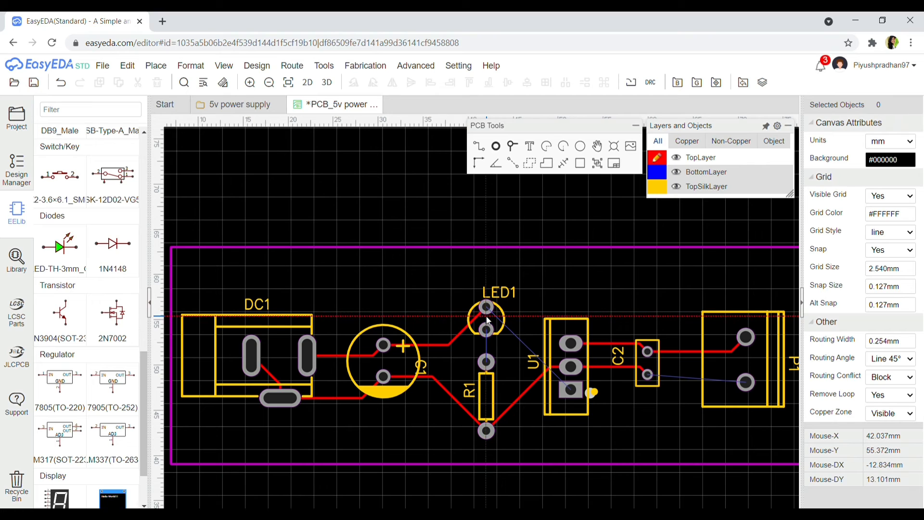
{"action": "left_click", "coordinate": [746, 383]}
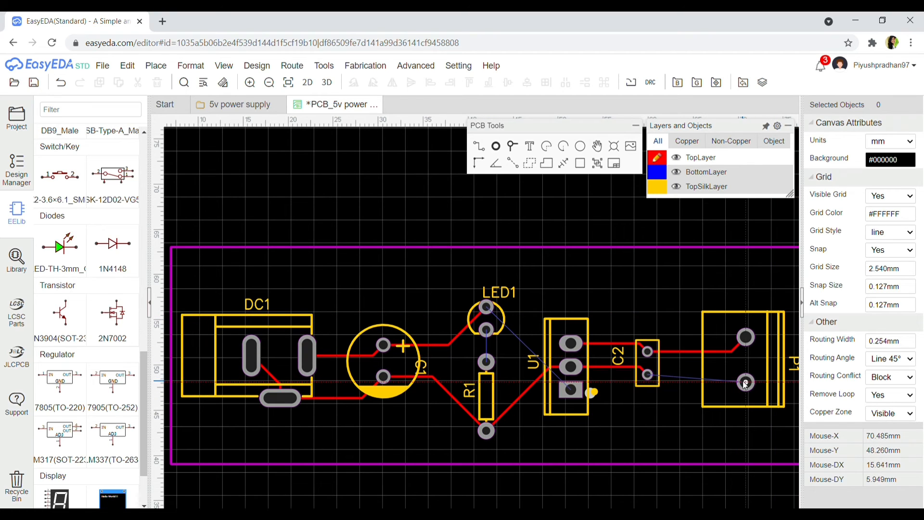
{"action": "left_click", "coordinate": [649, 375]}
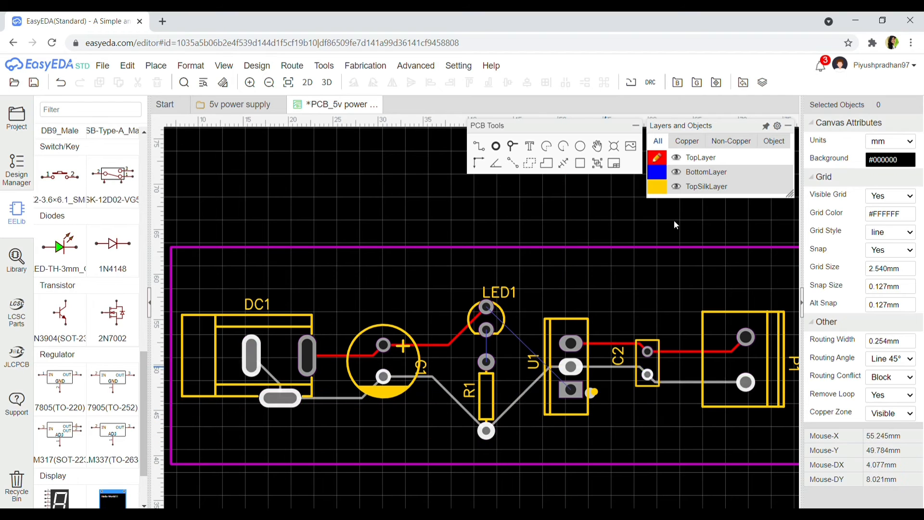
Route BottomLayer tracks from LED1's upper pad to U1's square pad and from LED1's lower pad to R1's upper pad
{"action": "mouse_move", "coordinate": [677, 185]}
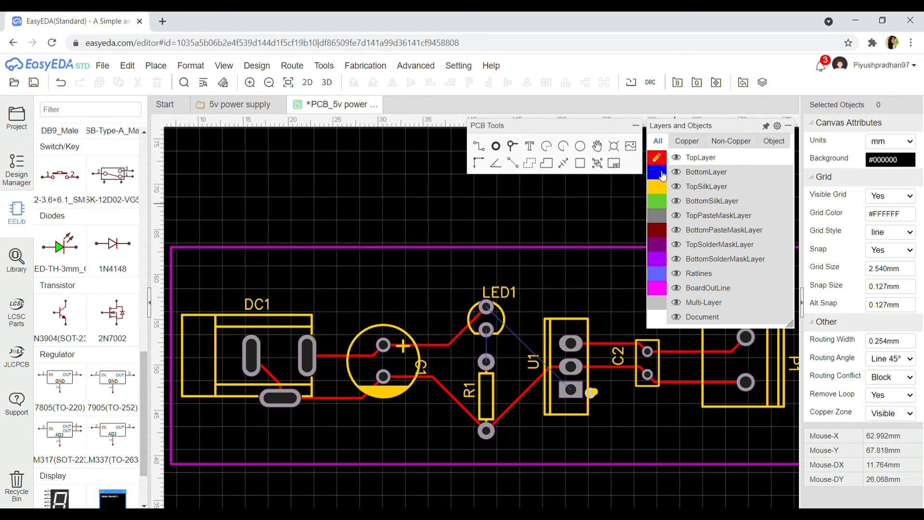
{"action": "left_click", "coordinate": [662, 173]}
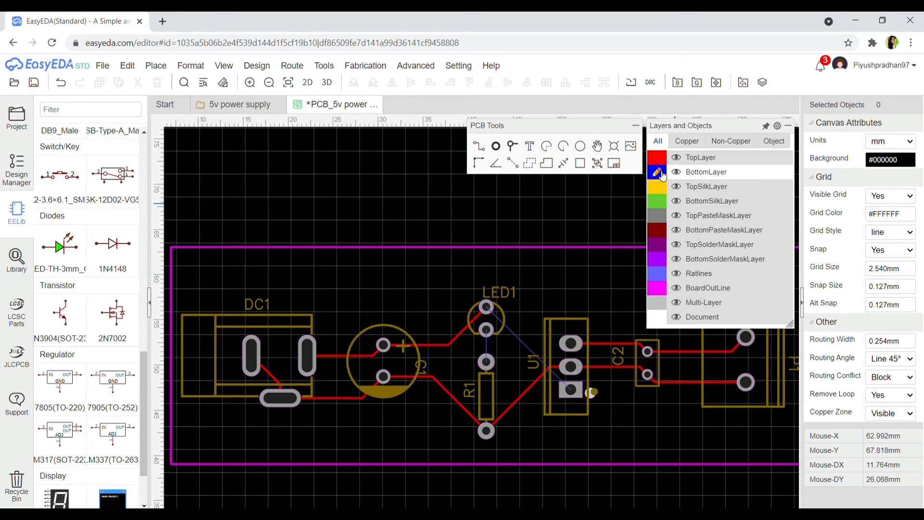
{"action": "left_click", "coordinate": [492, 312]}
{"action": "left_click", "coordinate": [492, 312]}
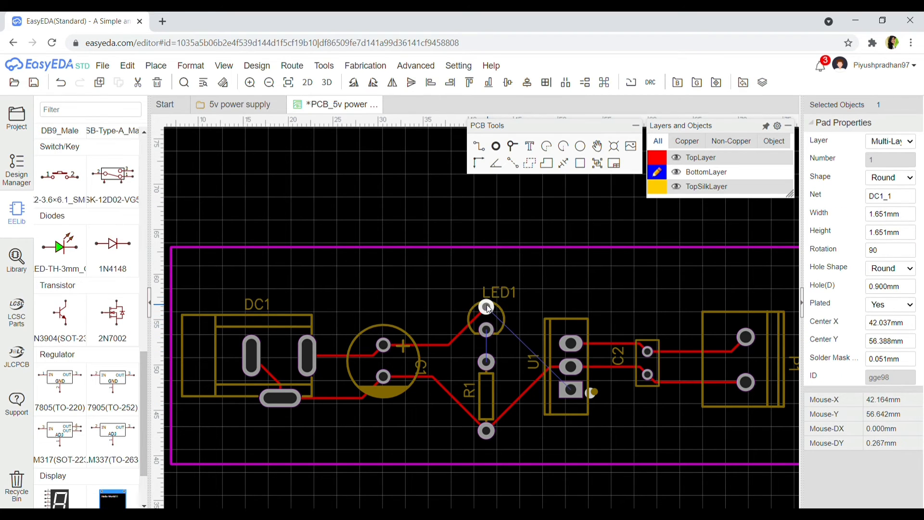
{"action": "left_click", "coordinate": [572, 393]}
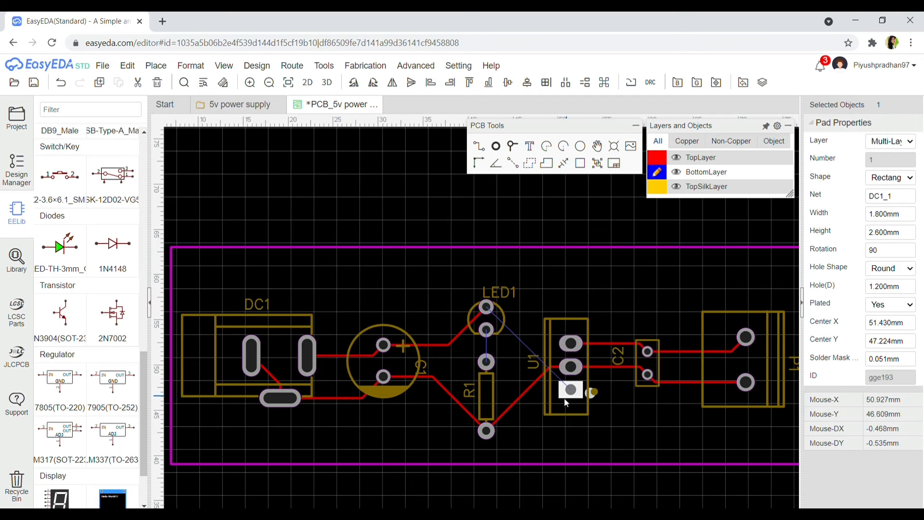
{"action": "left_click", "coordinate": [483, 149]}
{"action": "left_click", "coordinate": [487, 307]}
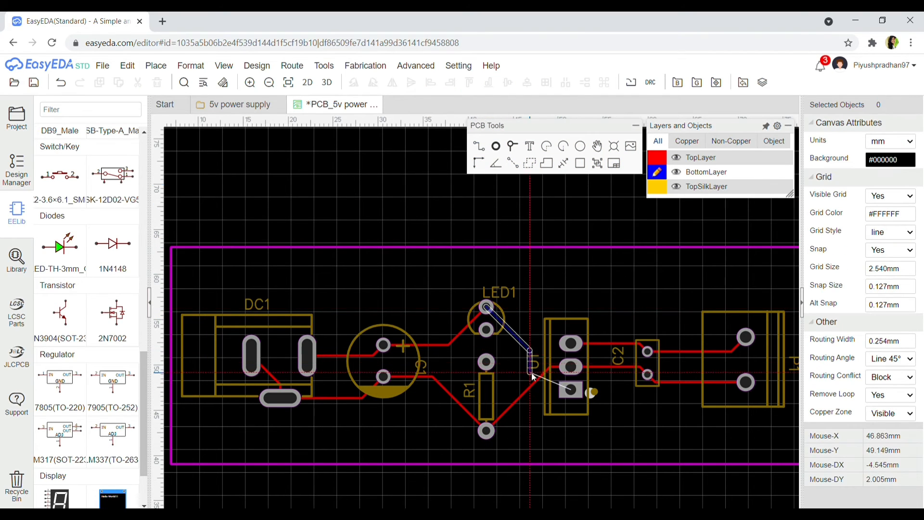
{"action": "left_click", "coordinate": [571, 390]}
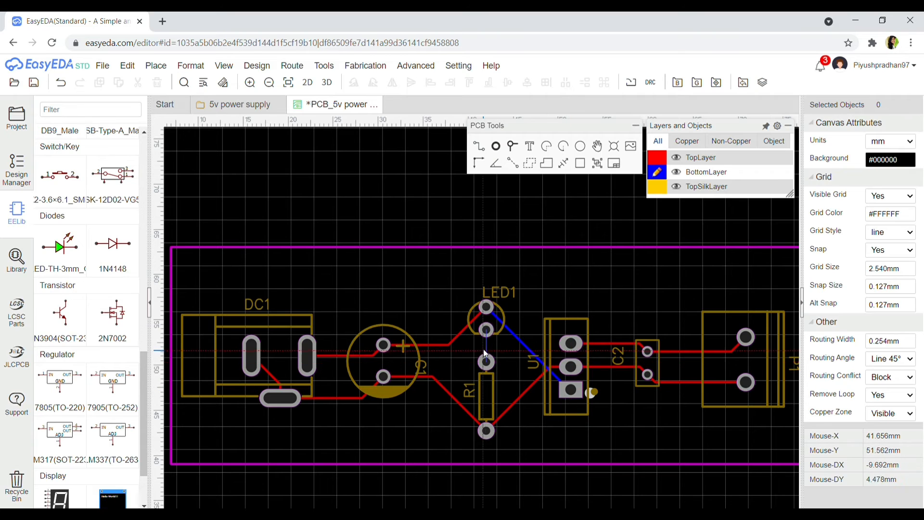
{"action": "left_click", "coordinate": [487, 330]}
{"action": "left_click", "coordinate": [486, 362]}
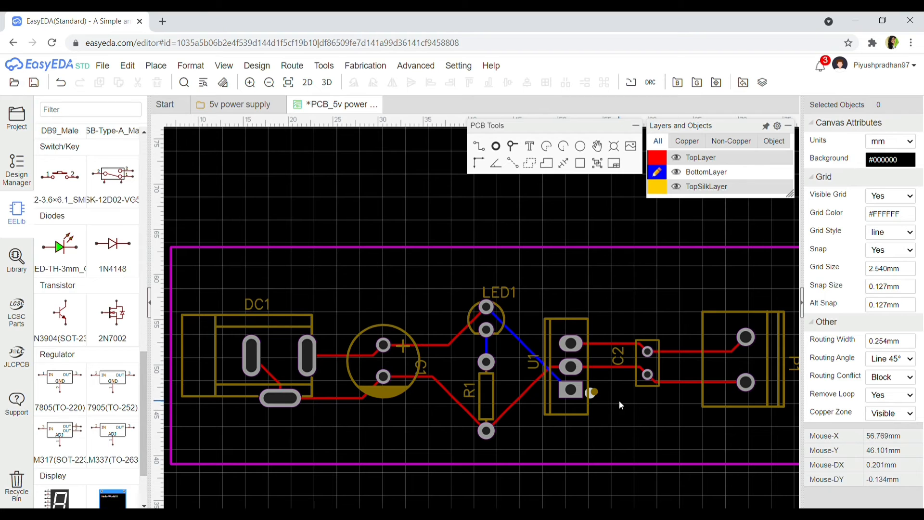
Set the width of the TopLayer tracks from C1's positive pad to LED1 and from DC1 to C1 to 0.75 mm
{"action": "left_click", "coordinate": [423, 345]}
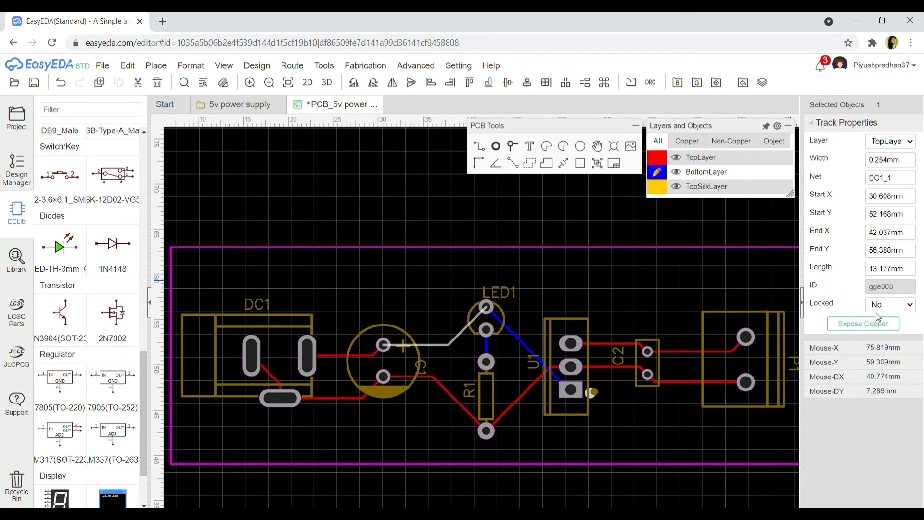
{"action": "left_click", "coordinate": [883, 164]}
{"action": "type", "text": "0.75"}
{"action": "key", "text": "Return"}
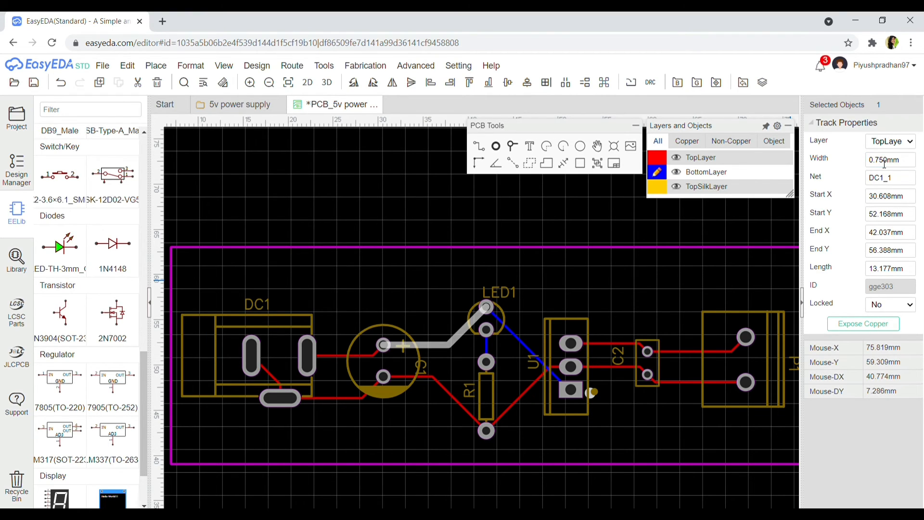
{"action": "left_click", "coordinate": [334, 356]}
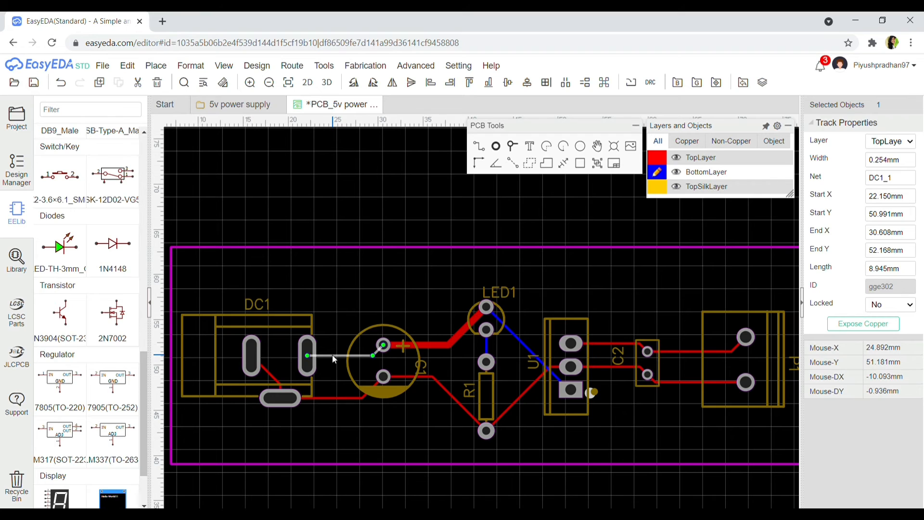
{"action": "left_click", "coordinate": [901, 163]}
{"action": "type", "text": "0"}
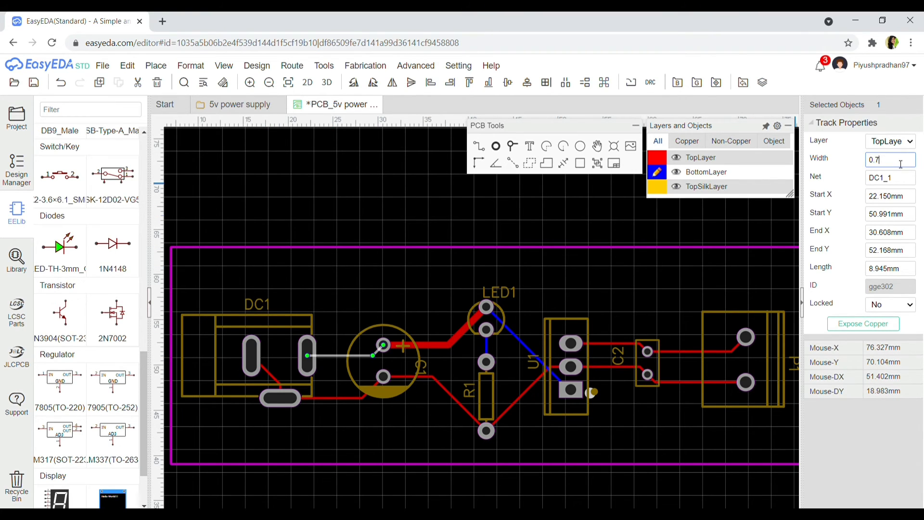
{"action": "type", "text": ".75"}
{"action": "key", "text": "Return"}
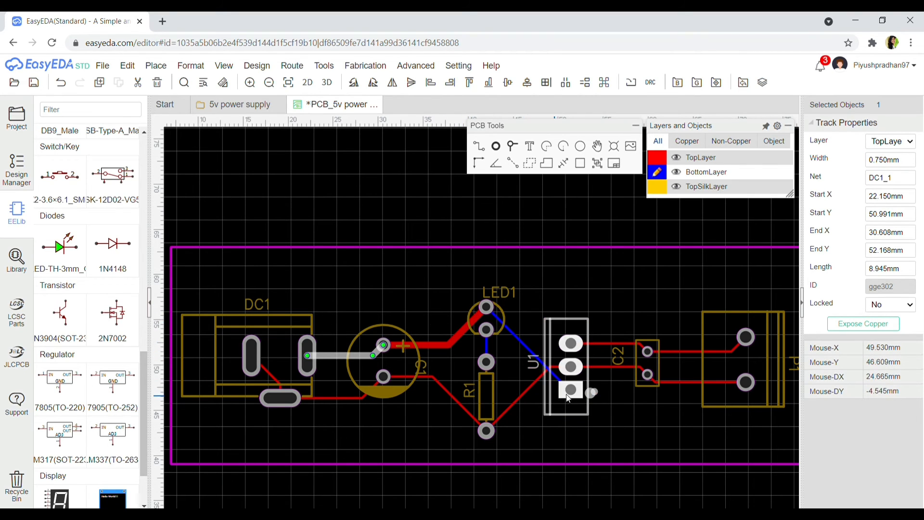
Widen the BottomLayer track between LED1's upper pad and U1's square pad to 0.75 mm
{"action": "left_click", "coordinate": [531, 353]}
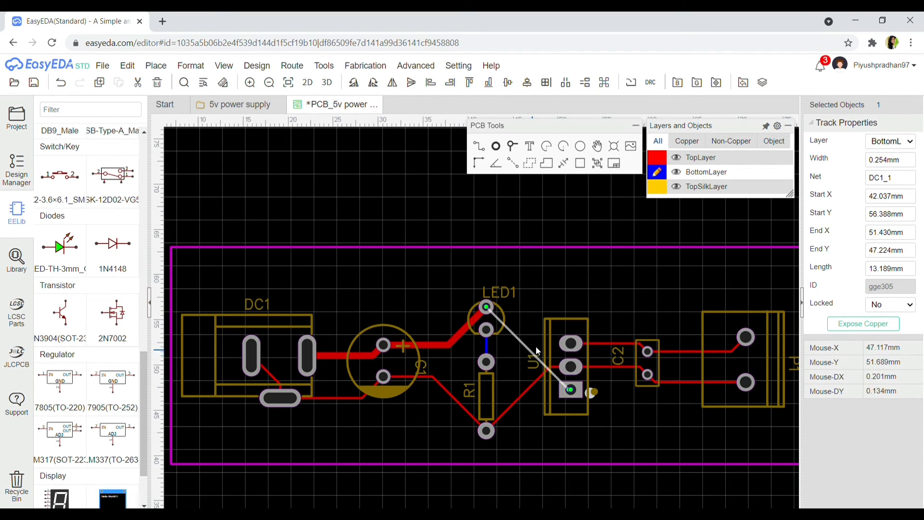
{"action": "left_click", "coordinate": [890, 160]}
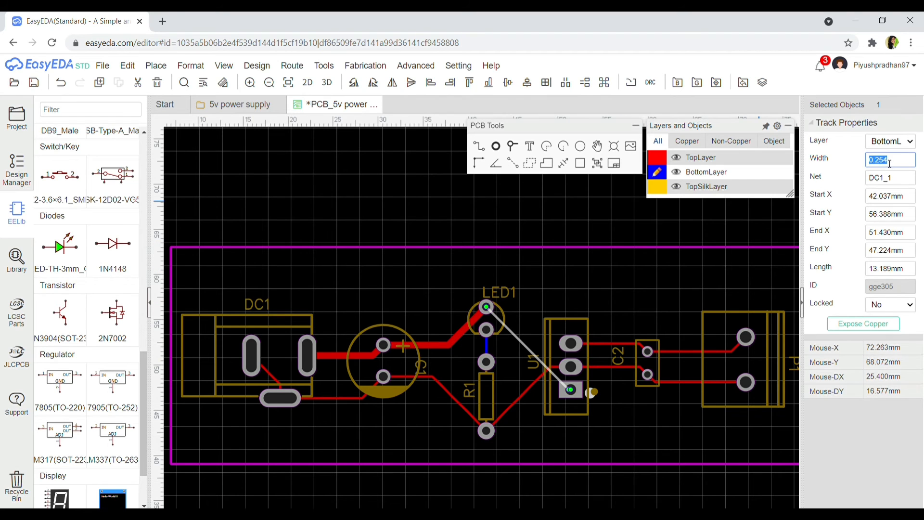
{"action": "type", "text": "0.75"}
{"action": "key", "text": "Return"}
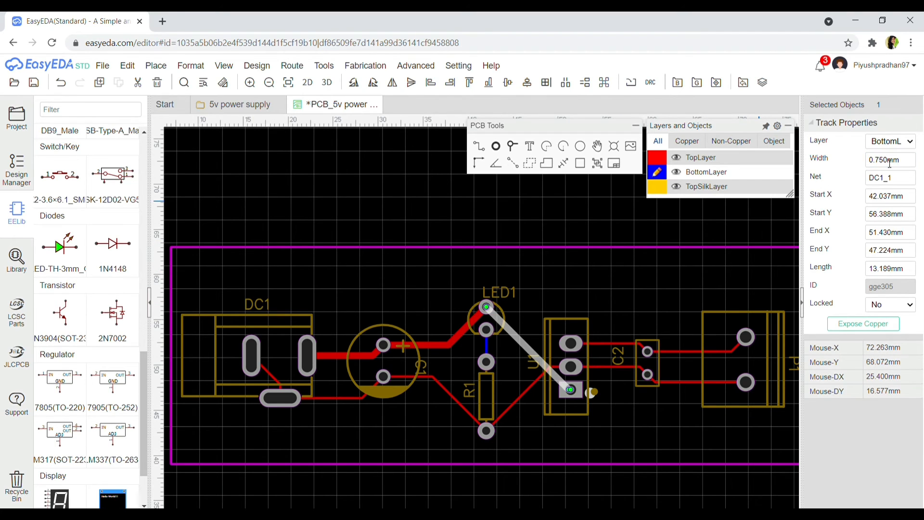
{"action": "left_click", "coordinate": [531, 417]}
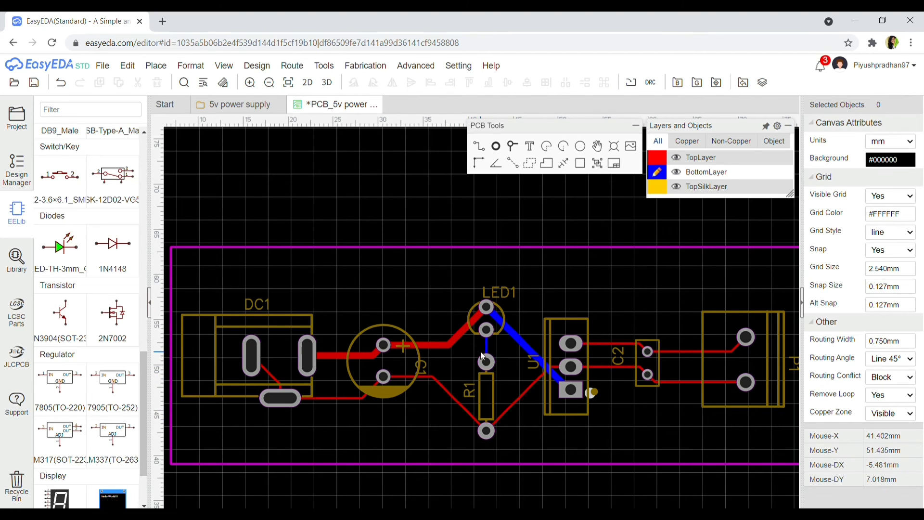
Select all six DC1_3 net tracks running from DC1 through C1, R1, U1 and C2 to P1 and set their width to 0.75 mm
{"action": "left_click", "coordinate": [449, 392]}
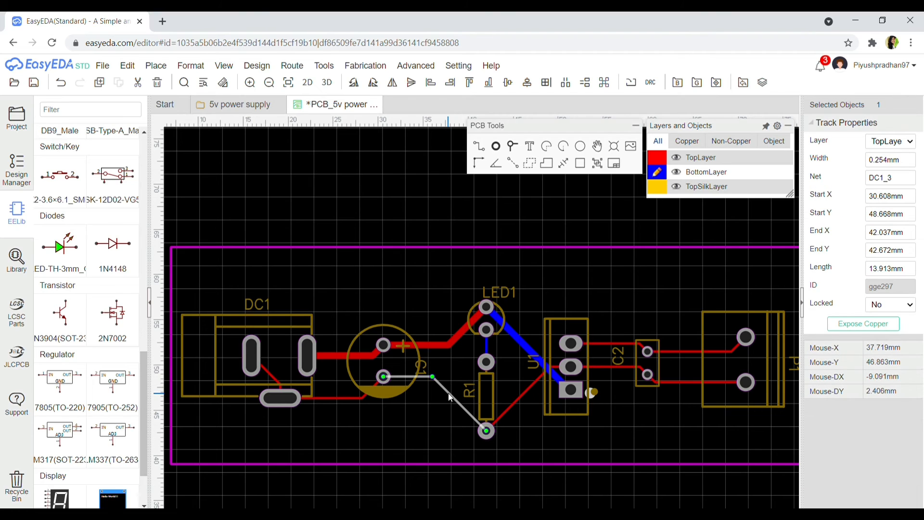
{"action": "left_click", "coordinate": [324, 397], "text": "ctrl"}
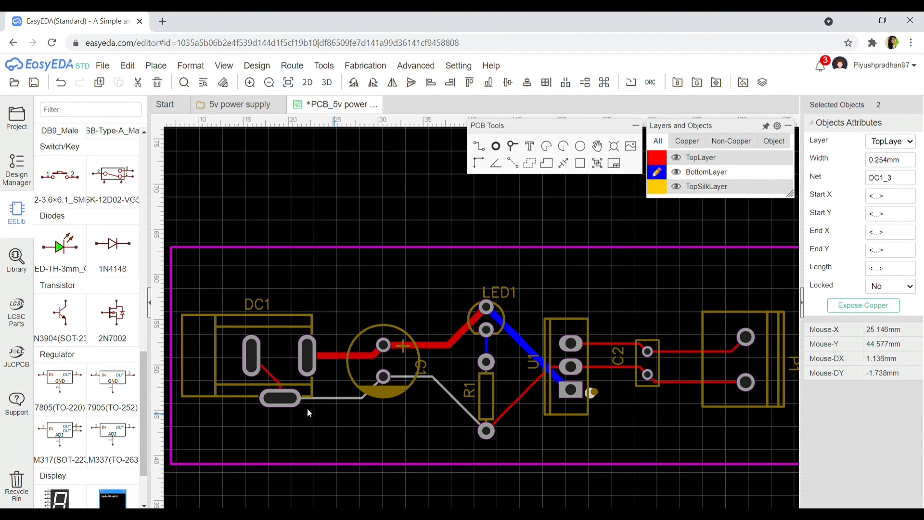
{"action": "left_click", "coordinate": [267, 381], "text": "ctrl"}
{"action": "left_click", "coordinate": [520, 395], "text": "ctrl"}
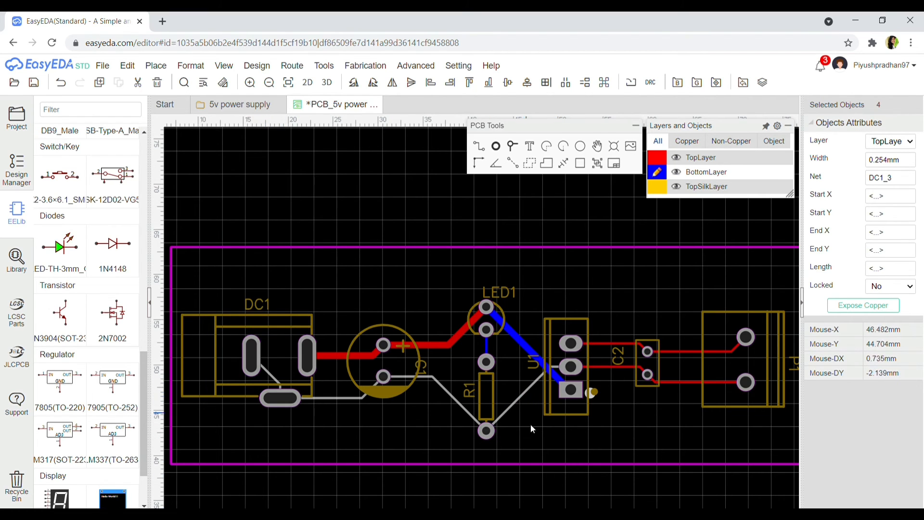
{"action": "left_click", "coordinate": [614, 364], "text": "ctrl"}
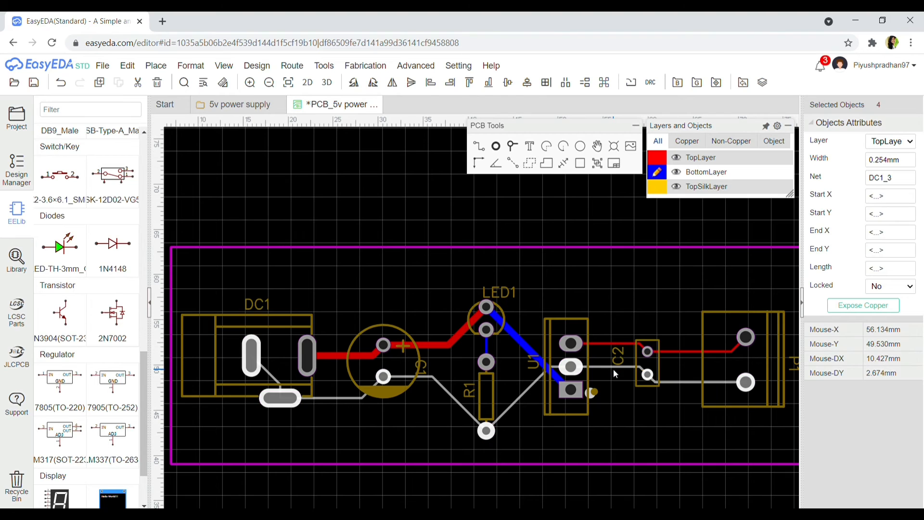
{"action": "left_click", "coordinate": [691, 381], "text": "ctrl"}
{"action": "double_click", "coordinate": [889, 161]}
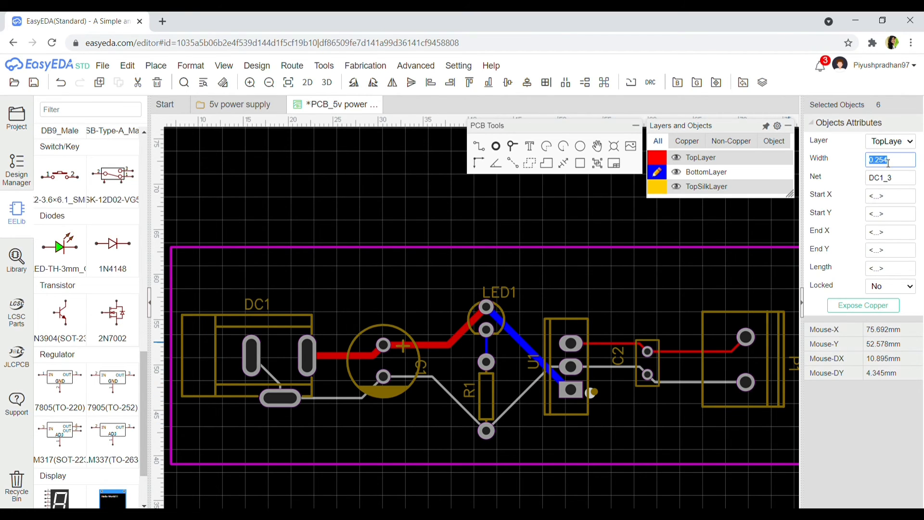
{"action": "type", "text": "0"}
{"action": "key", "text": "Return"}
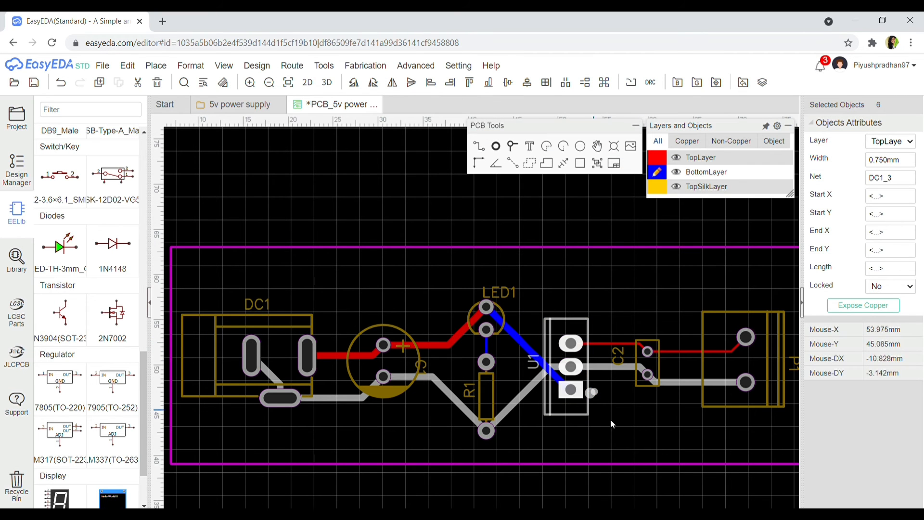
{"action": "left_click", "coordinate": [642, 429]}
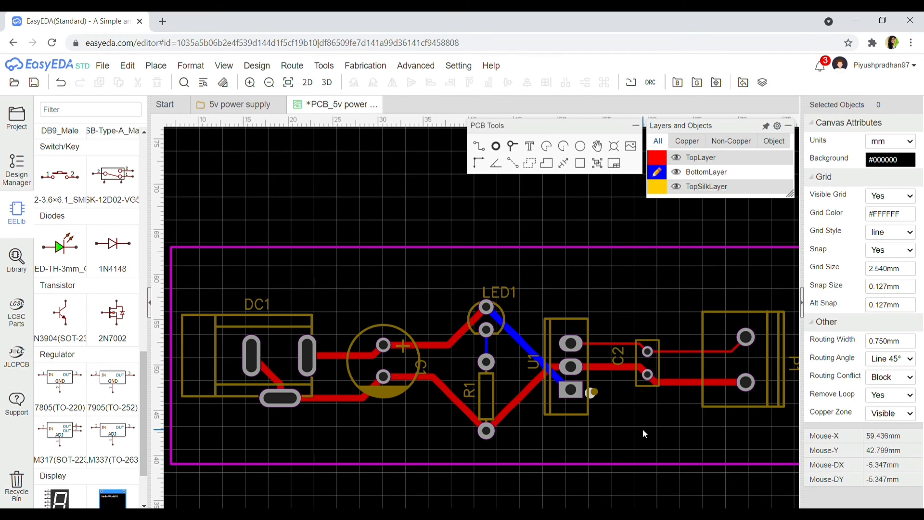
Set the width of both P1_1 net tracks, from U1 to C2 and from C2 to P1, to 0.75 mm
{"action": "left_click", "coordinate": [614, 344]}
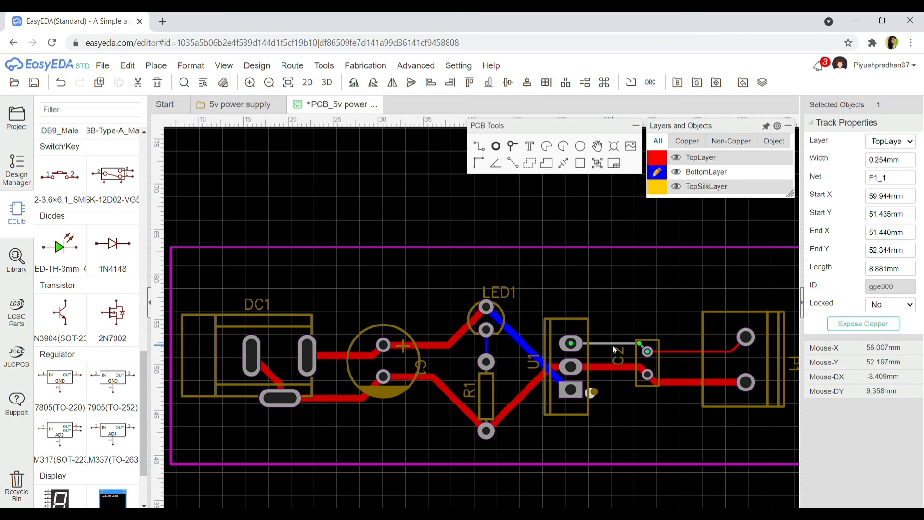
{"action": "left_click", "coordinate": [691, 351], "text": "ctrl"}
{"action": "left_click", "coordinate": [894, 161]}
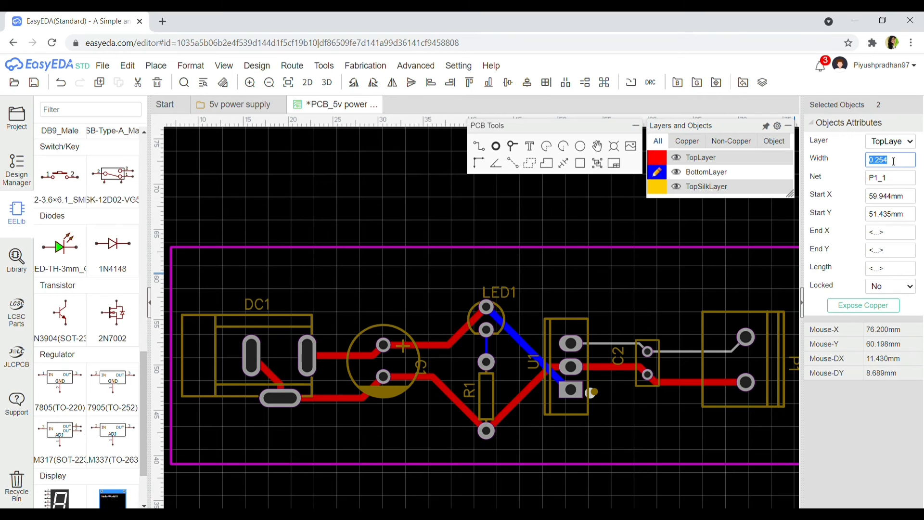
{"action": "type", "text": "0.75"}
{"action": "key", "text": "Return"}
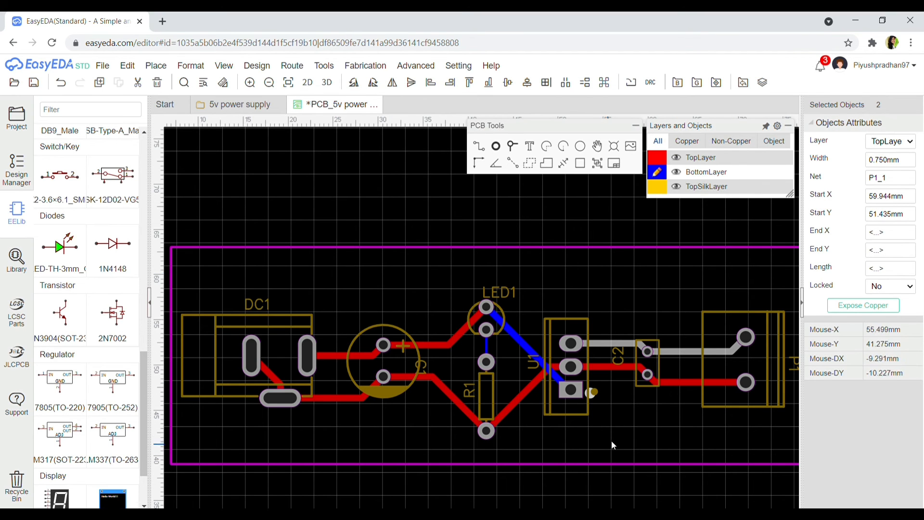
{"action": "left_click", "coordinate": [619, 431]}
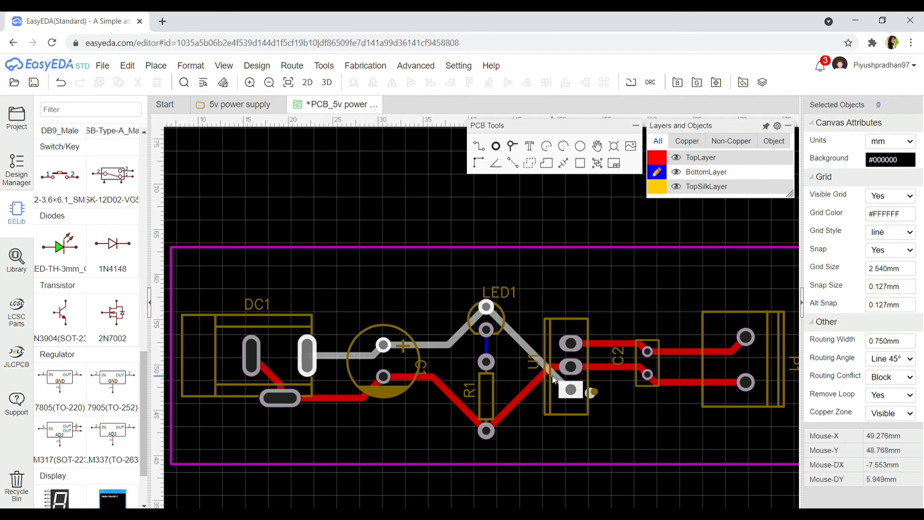
Save the PCB and open its 3D view
{"action": "scroll", "coordinate": [553, 375], "scroll_direction": "down", "scroll_amount": 3}
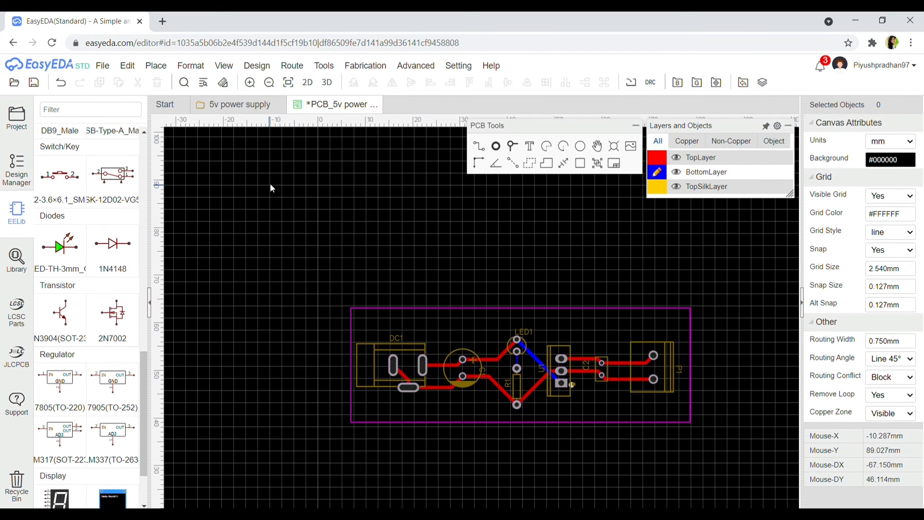
{"action": "left_click", "coordinate": [34, 83]}
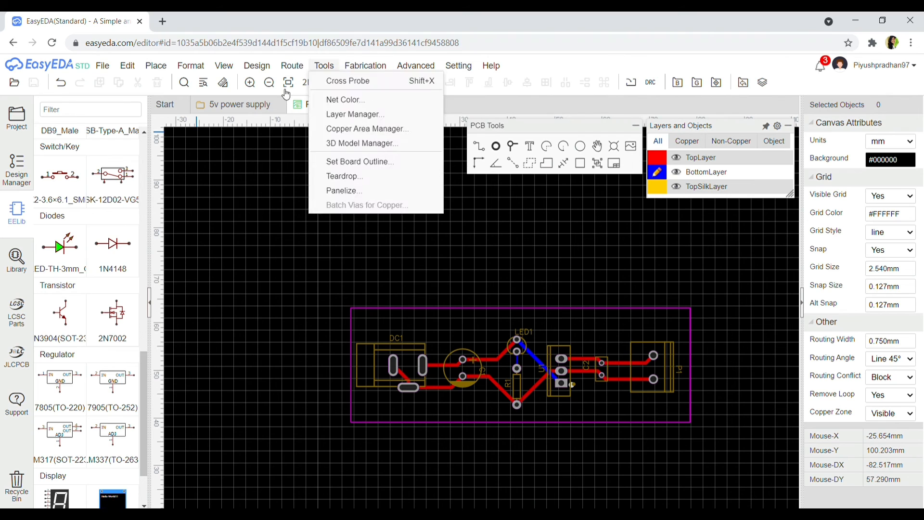
{"action": "mouse_move", "coordinate": [225, 68]}
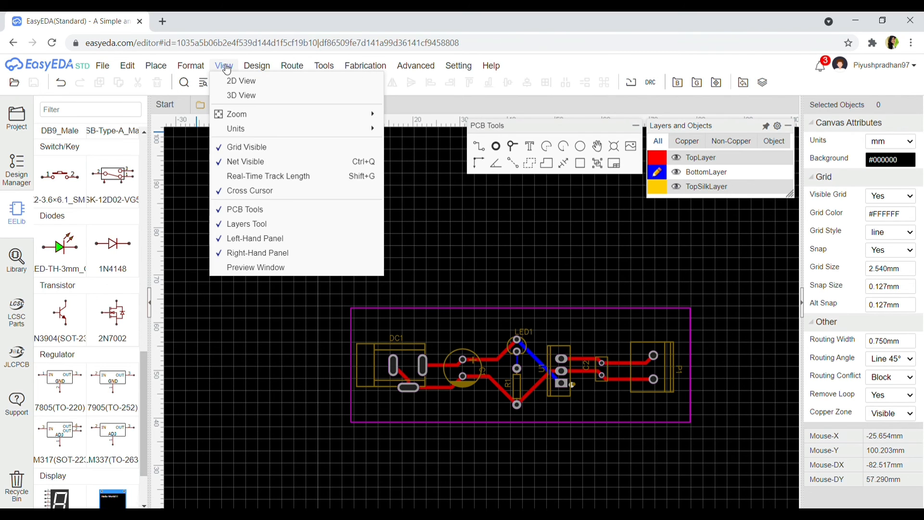
{"action": "left_click", "coordinate": [230, 97]}
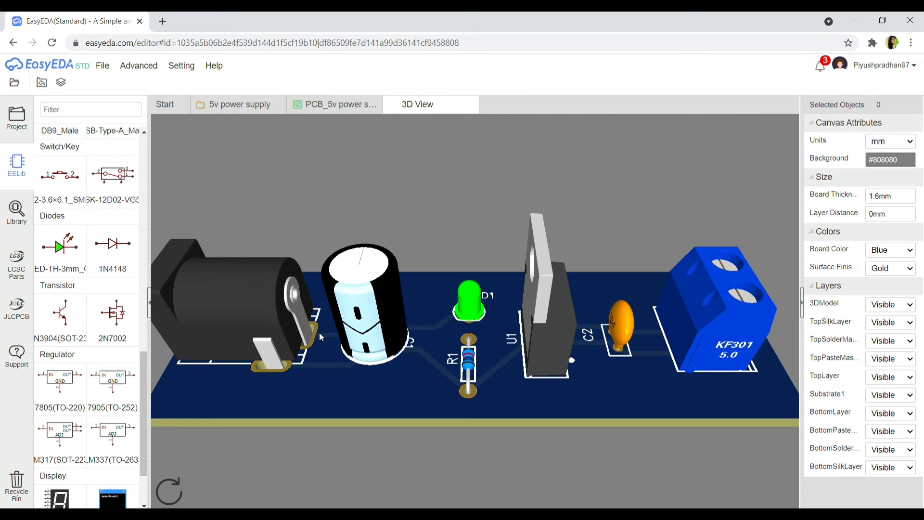
Inspect the 3D board model from the component side and from the underside with its solder pads
{"action": "scroll", "coordinate": [445, 343], "scroll_direction": "up", "scroll_amount": 1}
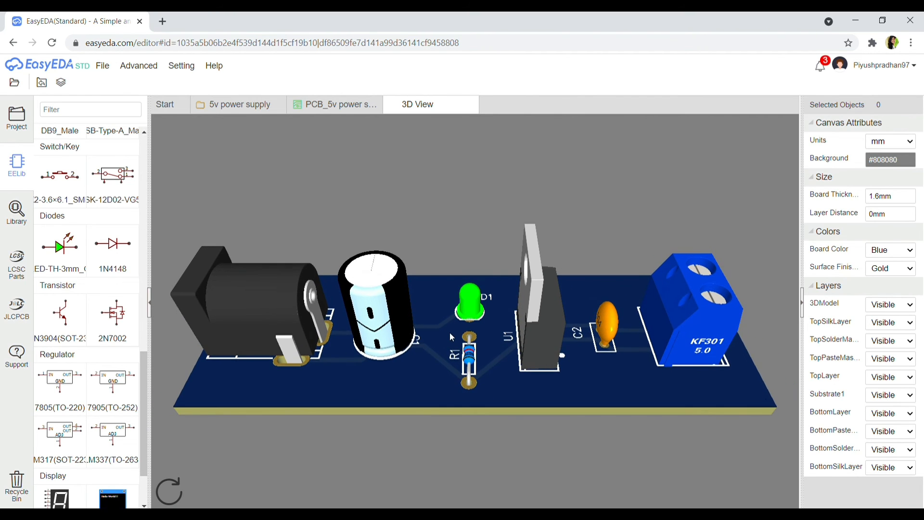
{"action": "left_click_drag", "start_coordinate": [644, 365], "coordinate": [752, 314]}
{"action": "left_click", "coordinate": [179, 486]}
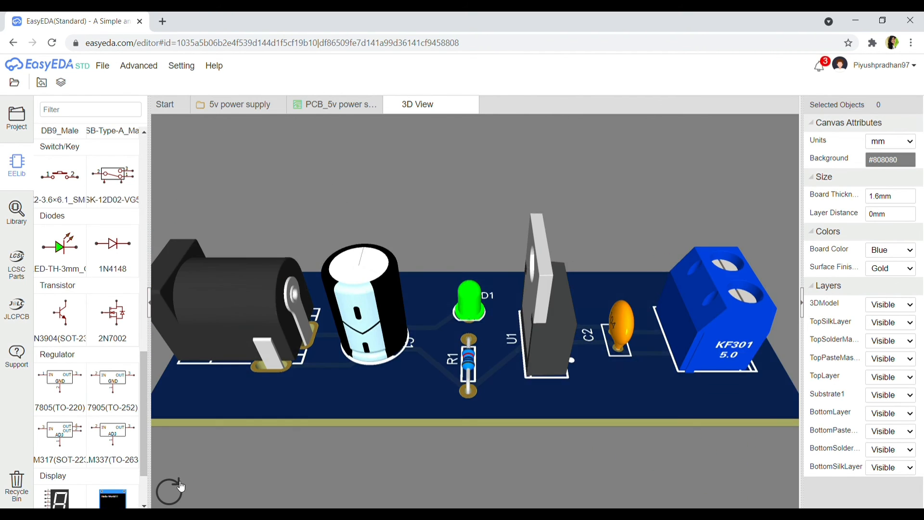
{"action": "left_click_drag", "start_coordinate": [414, 362], "coordinate": [486, 298]}
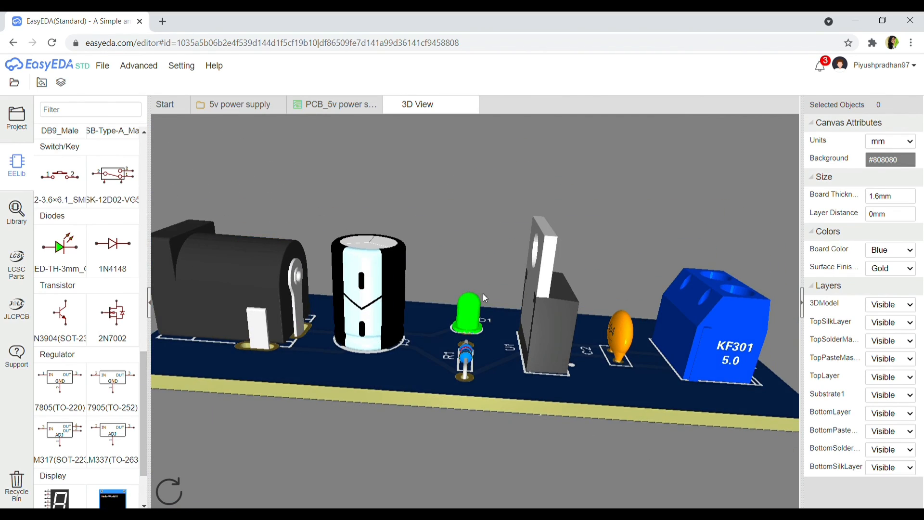
{"action": "left_click_drag", "start_coordinate": [722, 383], "coordinate": [288, 433]}
{"action": "left_click_drag", "start_coordinate": [356, 503], "coordinate": [477, 506]}
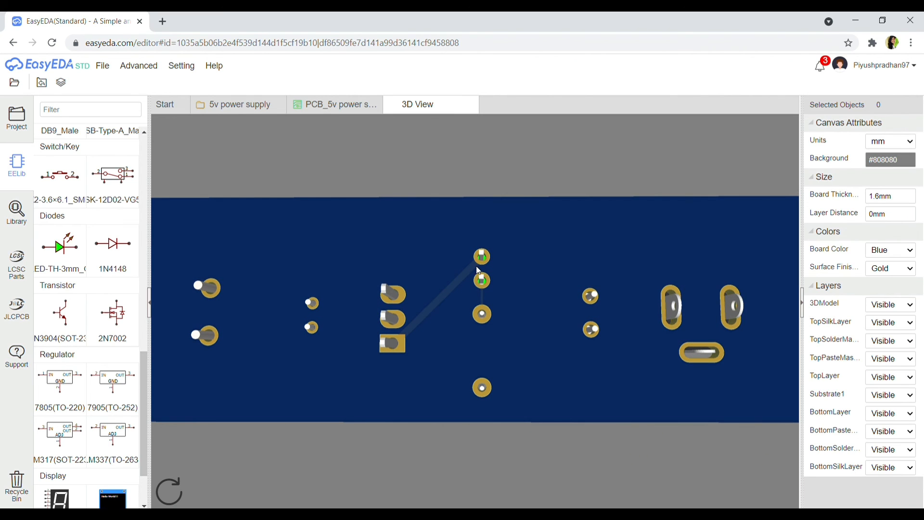
Inspect the mounted components in the 3D board model from an oblique angle and close up around the voltage regulator
{"action": "left_click_drag", "start_coordinate": [487, 291], "coordinate": [346, 298]}
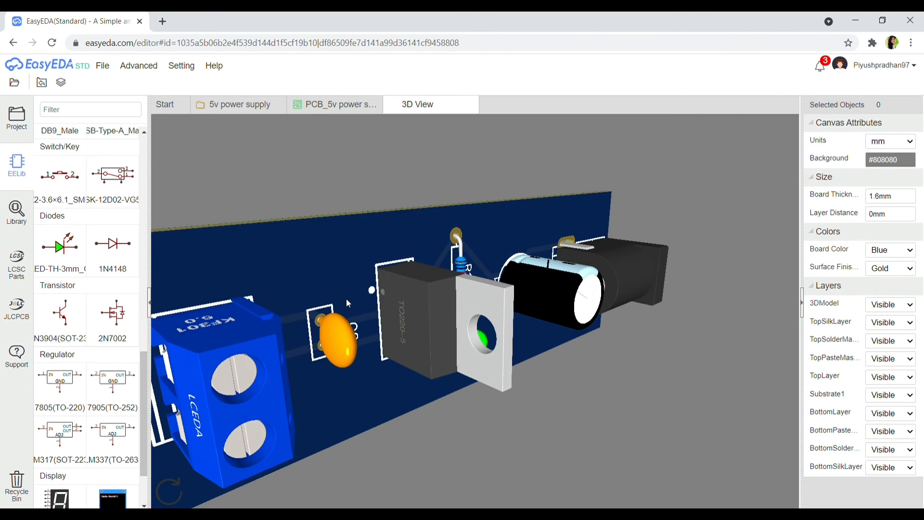
{"action": "scroll", "coordinate": [398, 330], "scroll_direction": "up", "scroll_amount": 5}
{"action": "scroll", "coordinate": [394, 333], "scroll_direction": "down", "scroll_amount": 5}
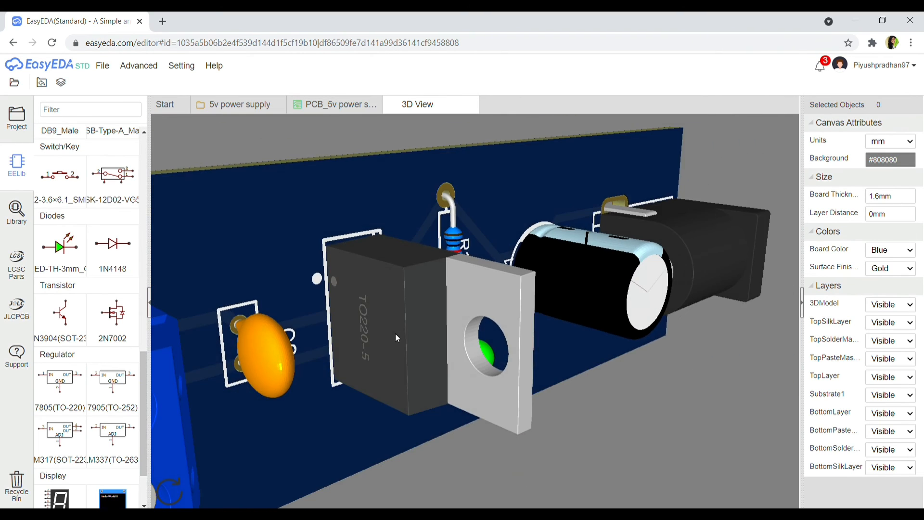
Generate and download the Gerber fabrication files for the 5v power supply PCB, skipping the design rule check
{"action": "left_click", "coordinate": [330, 104]}
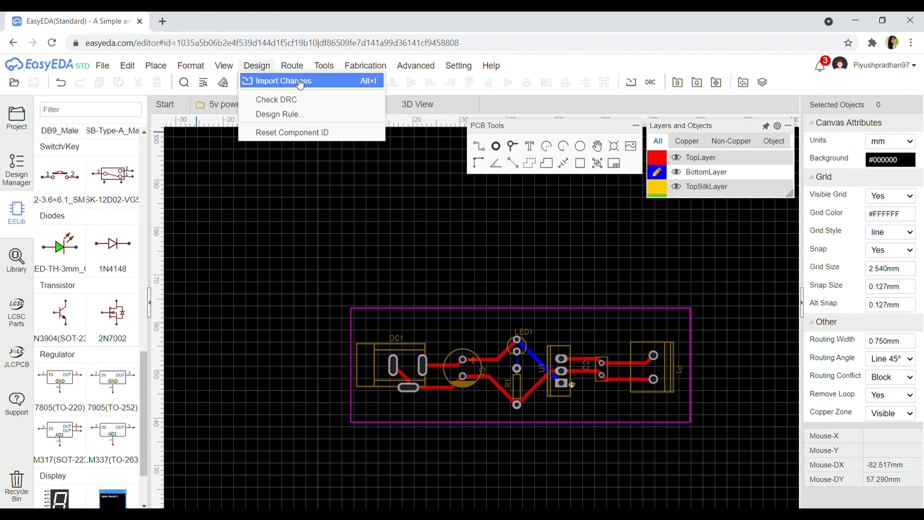
{"action": "mouse_move", "coordinate": [362, 72]}
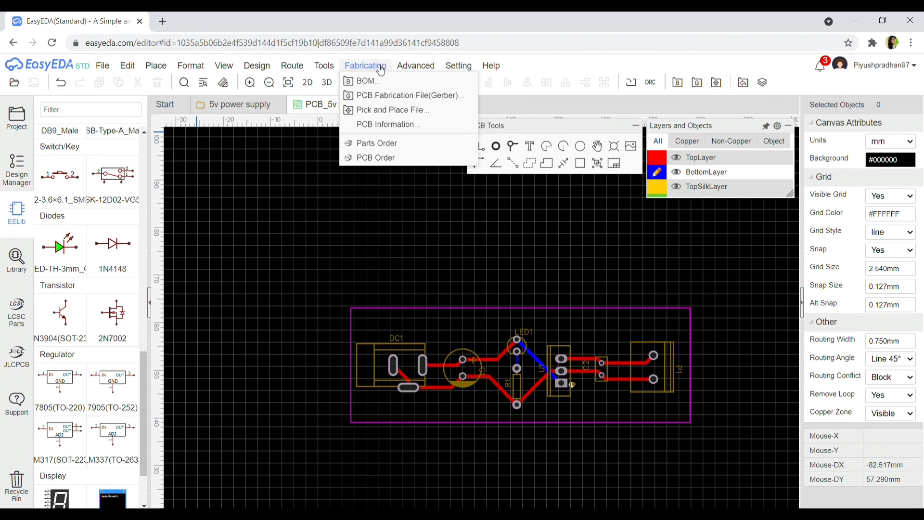
{"action": "left_click", "coordinate": [377, 97]}
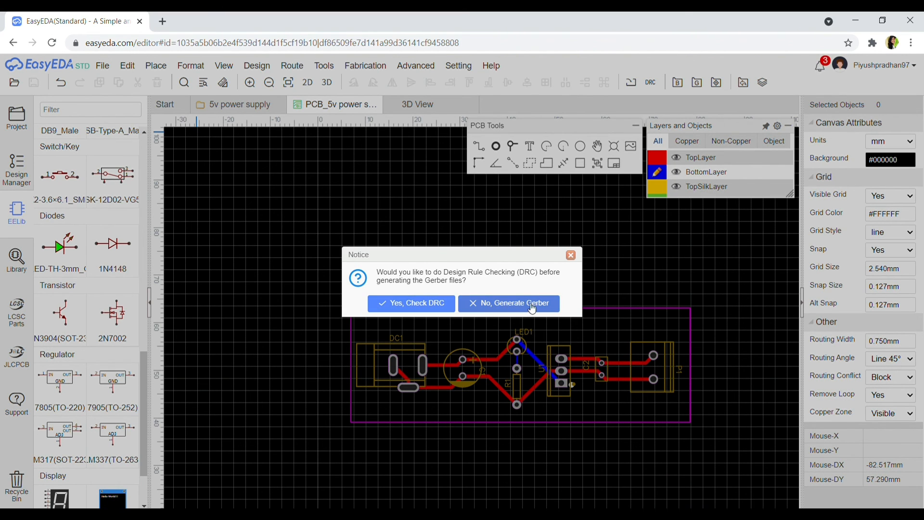
{"action": "left_click", "coordinate": [505, 304]}
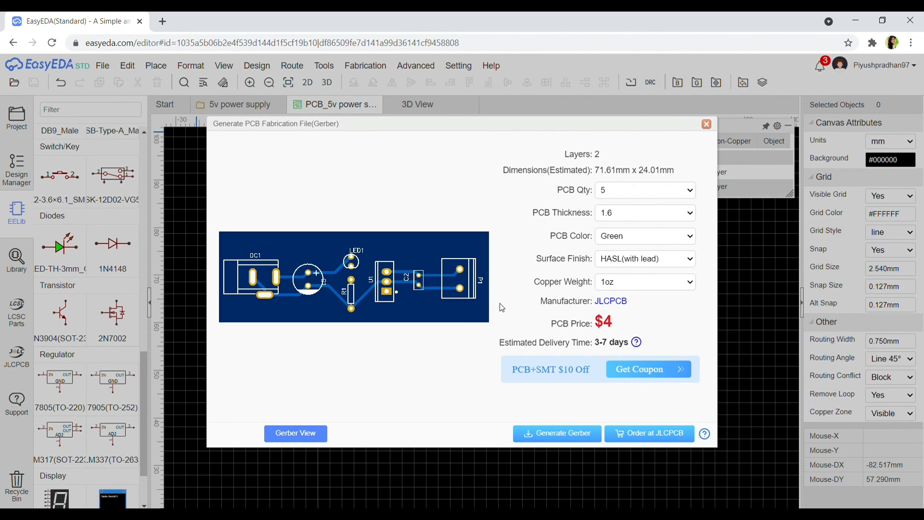
{"action": "left_click", "coordinate": [576, 436]}
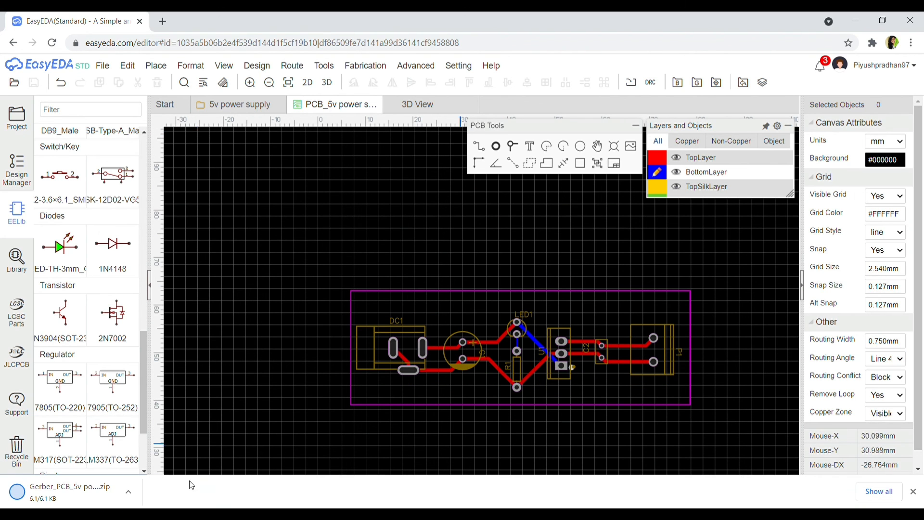
Open and close the downloaded Gerber zip archive, and return from the editor to the EasyEDA home page
{"action": "left_click", "coordinate": [58, 495]}
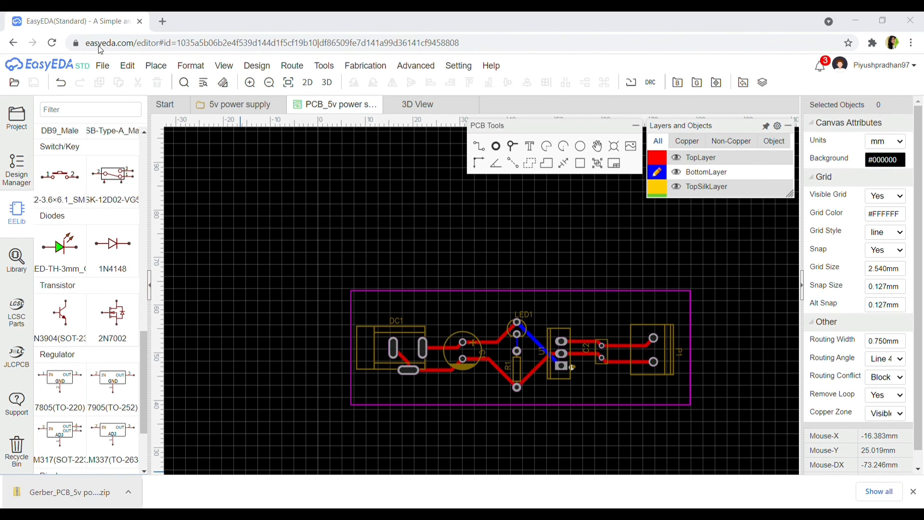
{"action": "left_click", "coordinate": [905, 17]}
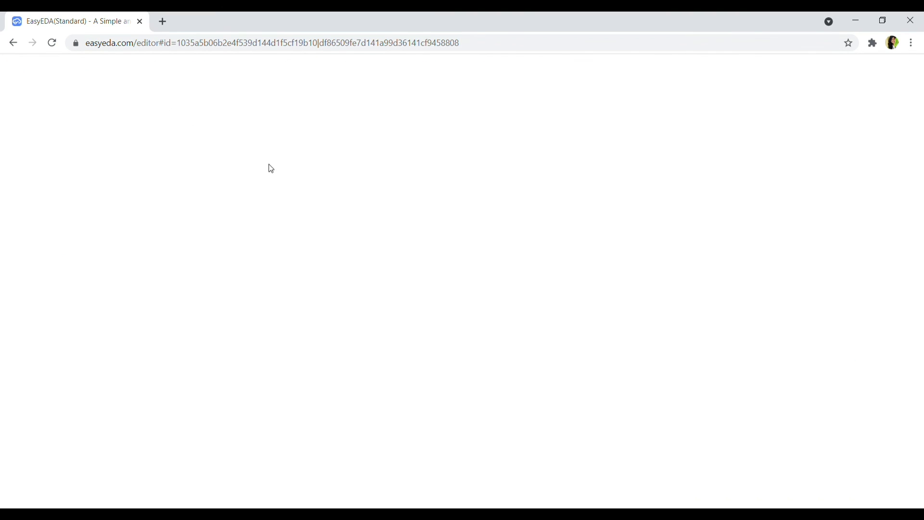
{"action": "left_click", "coordinate": [14, 44]}
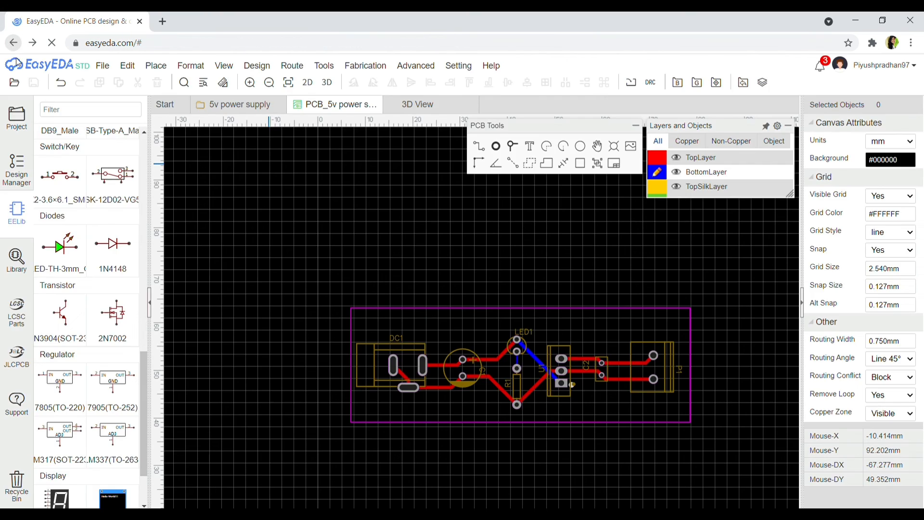